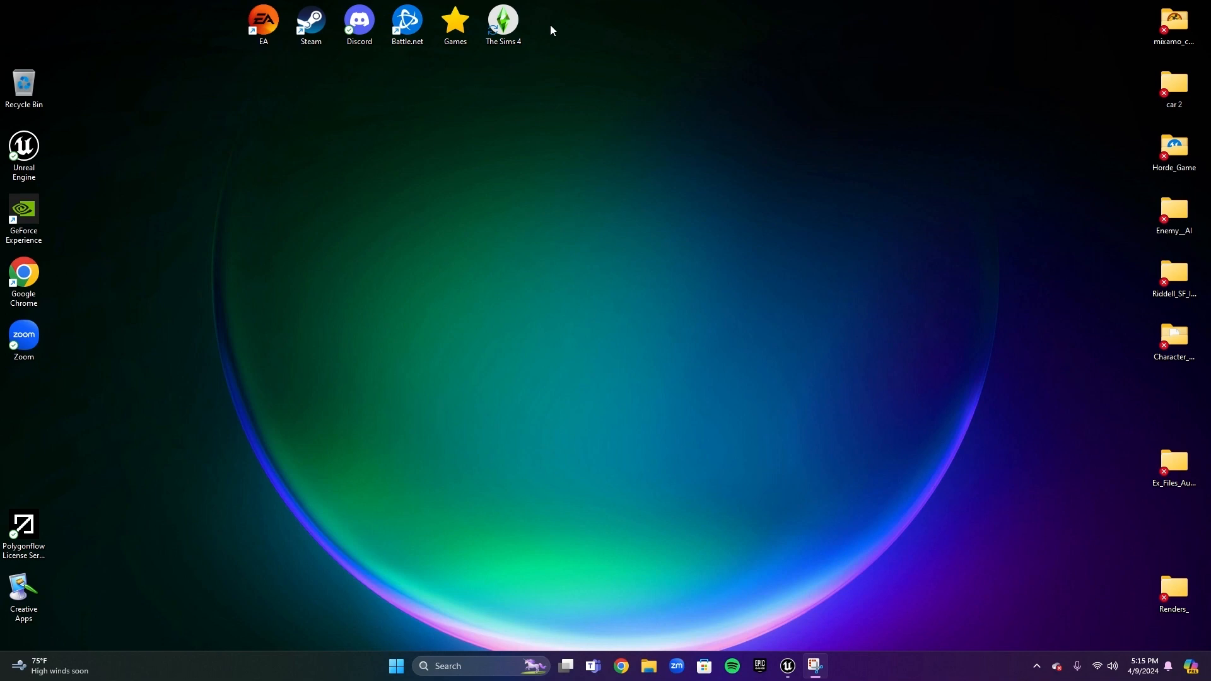
# Switch to the Land_ Unreal Editor window
pyautogui.moveTo(788, 667)
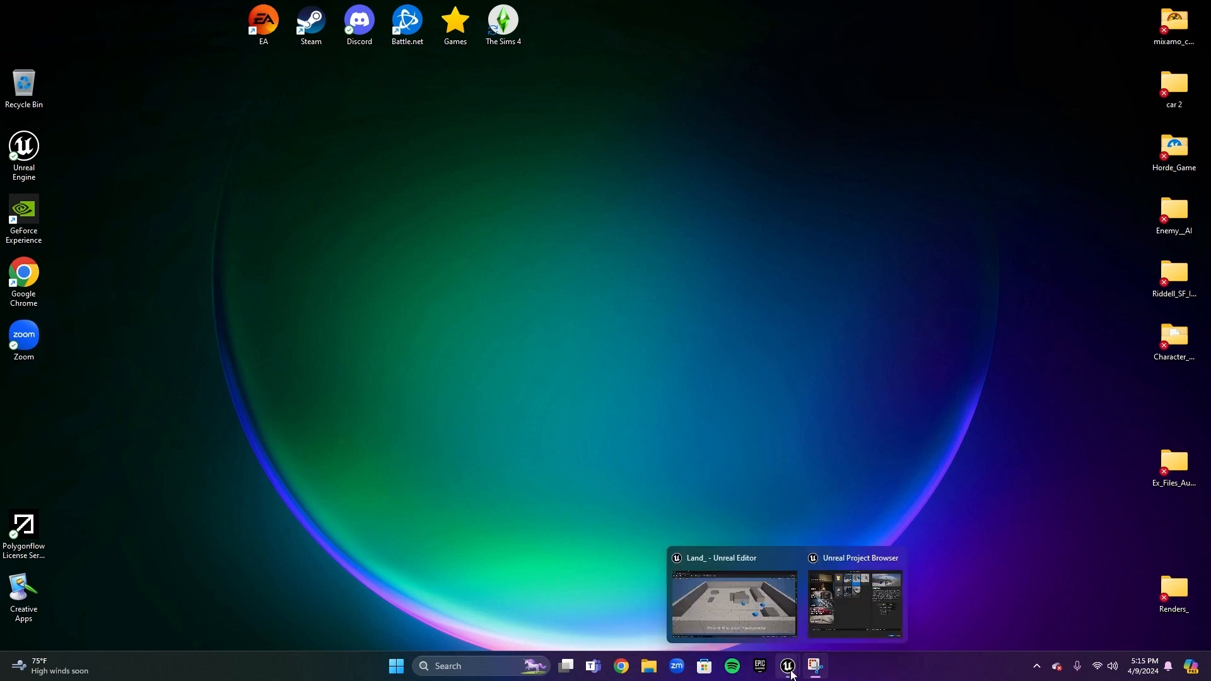
pyautogui.click(832, 600)
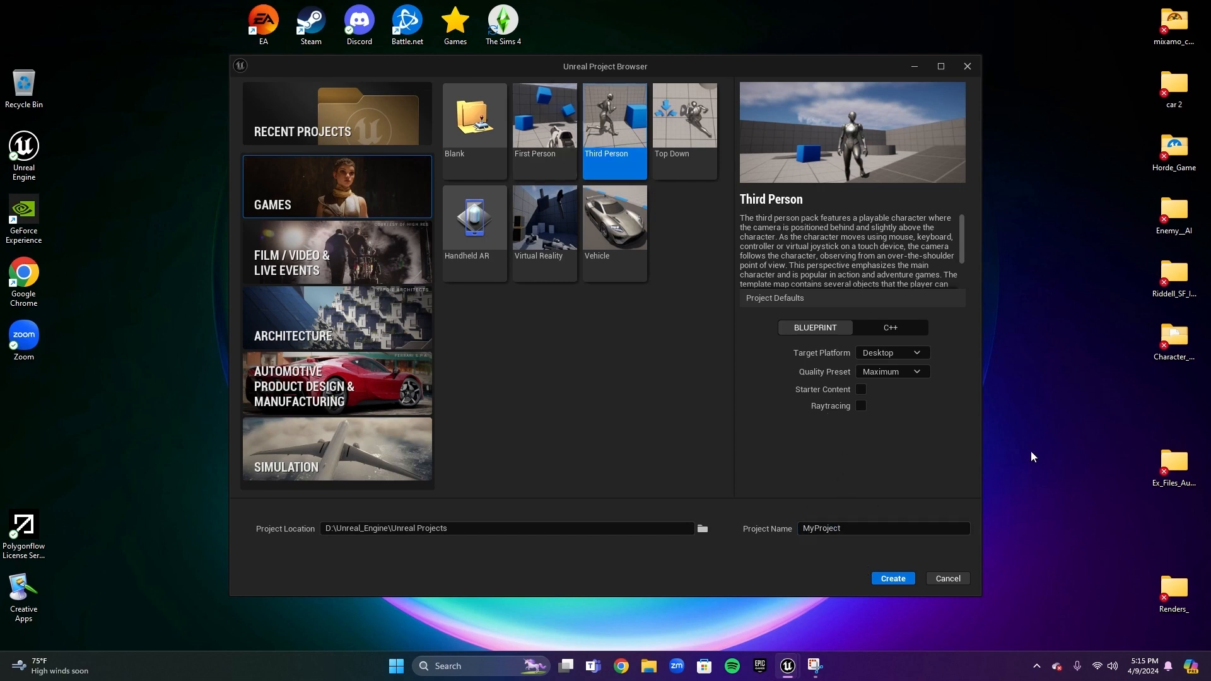
pyautogui.moveTo(788, 666)
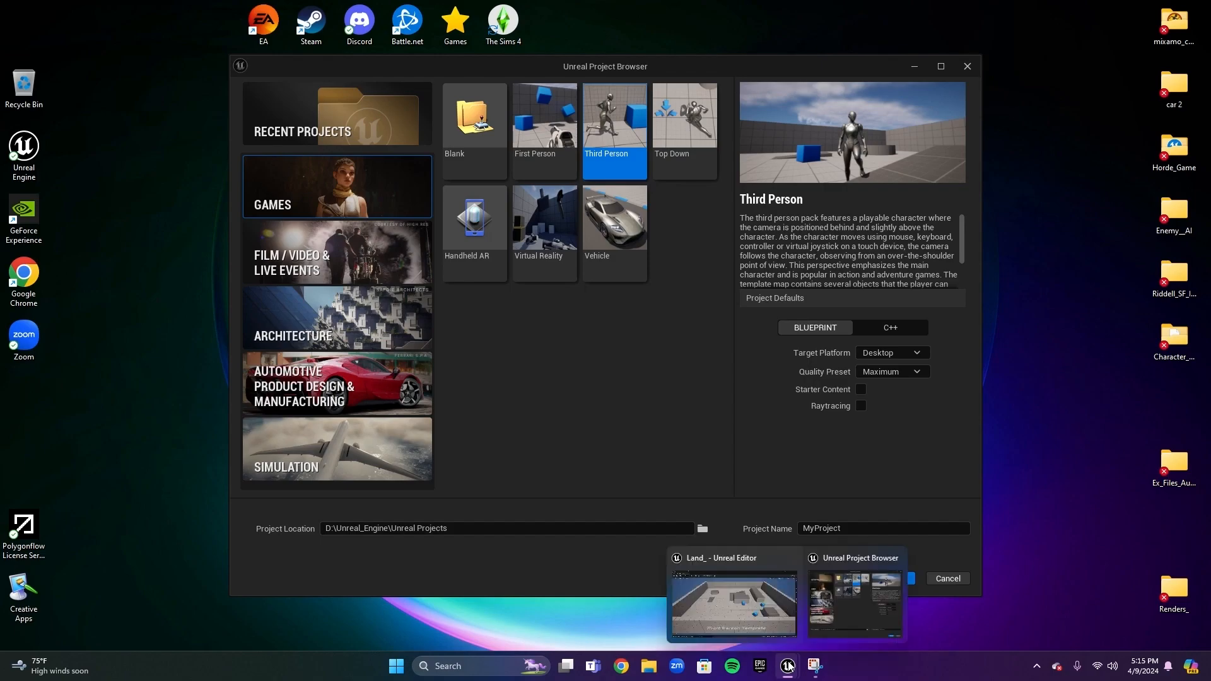
pyautogui.click(723, 576)
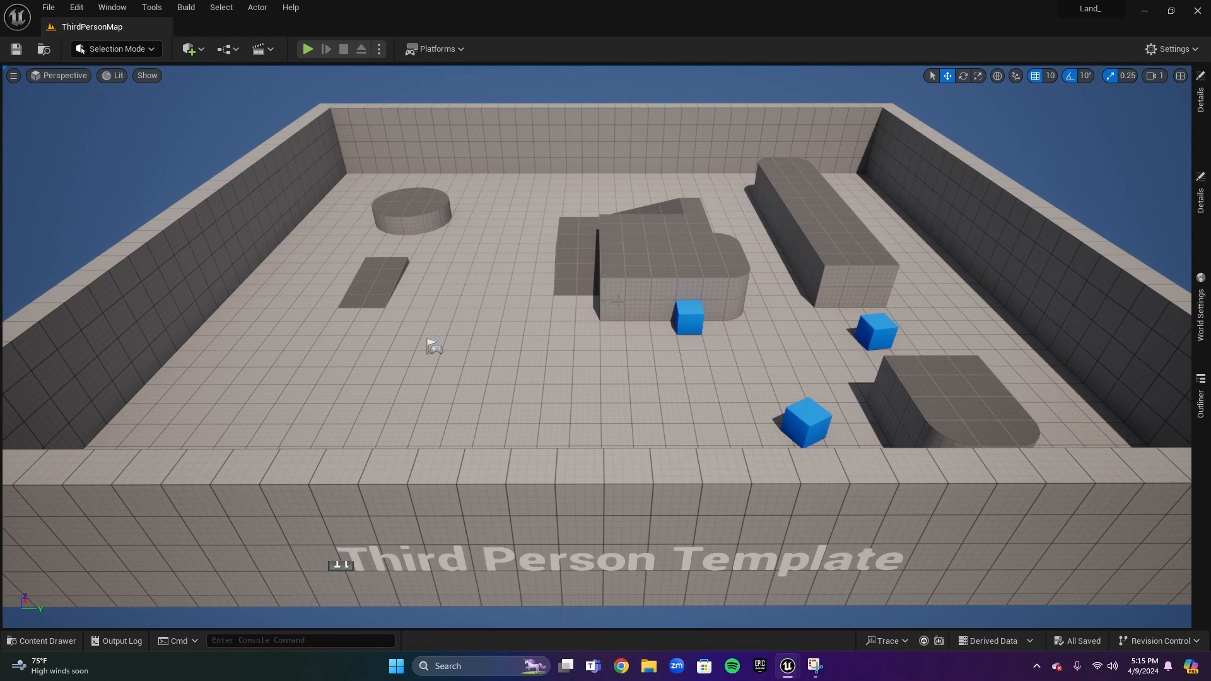
# Create a new level from the Basic template
pyautogui.press('s')
pyautogui.moveTo(597, 318); pyautogui.dragTo(603, 294, button='right')
pyautogui.press('a')
pyautogui.press('s')
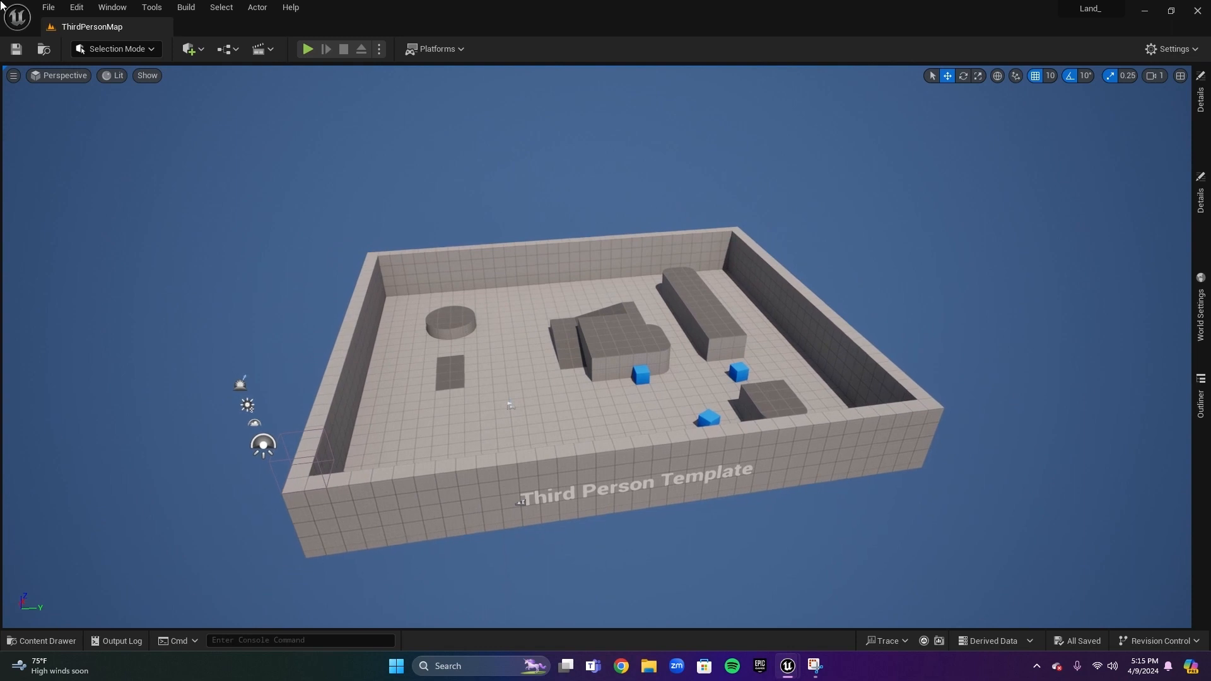
pyautogui.click(48, 8)
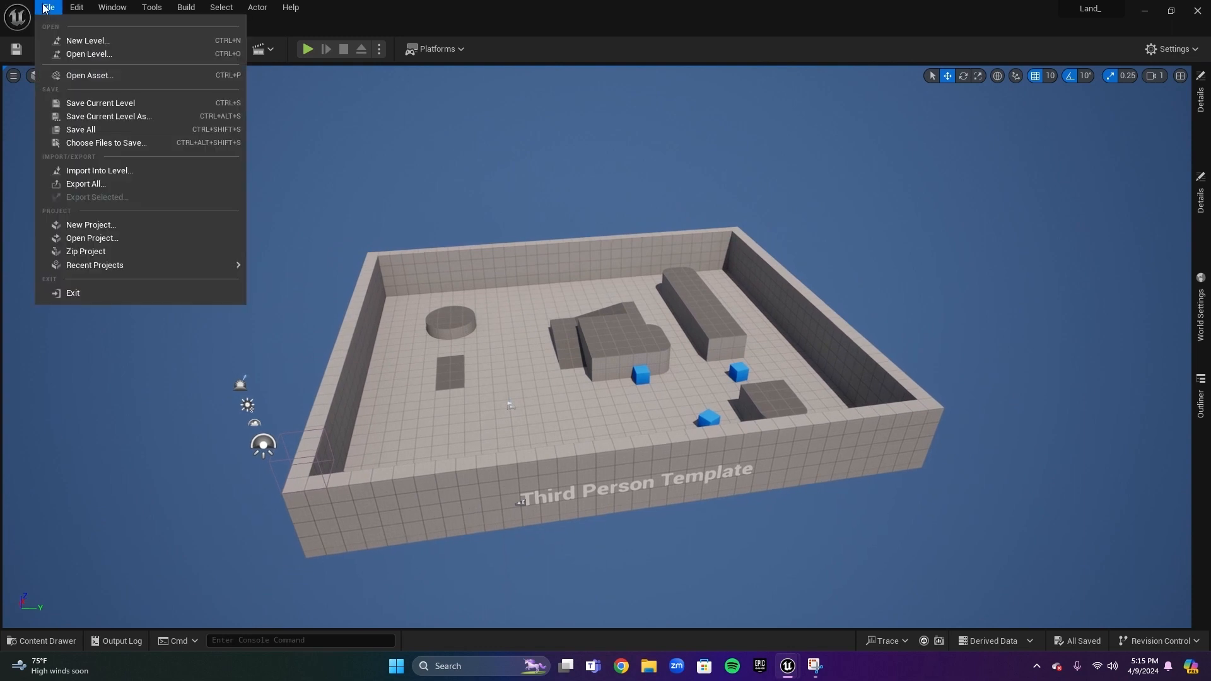
pyautogui.click(89, 41)
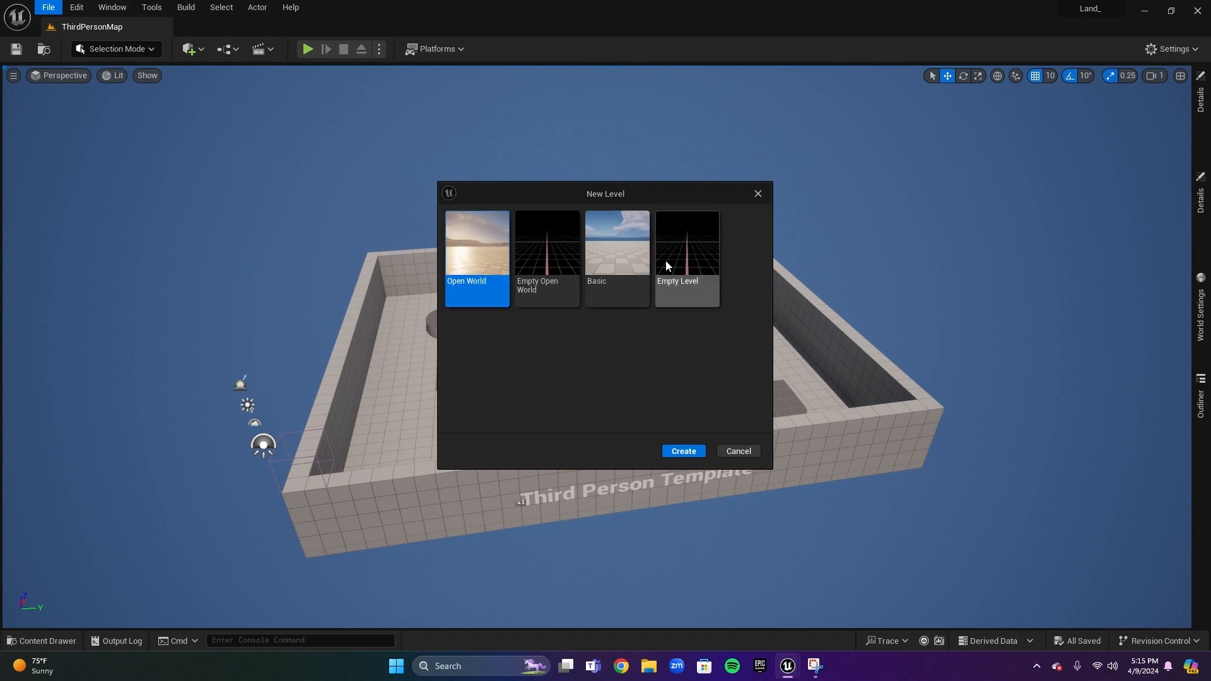
pyautogui.click(616, 247)
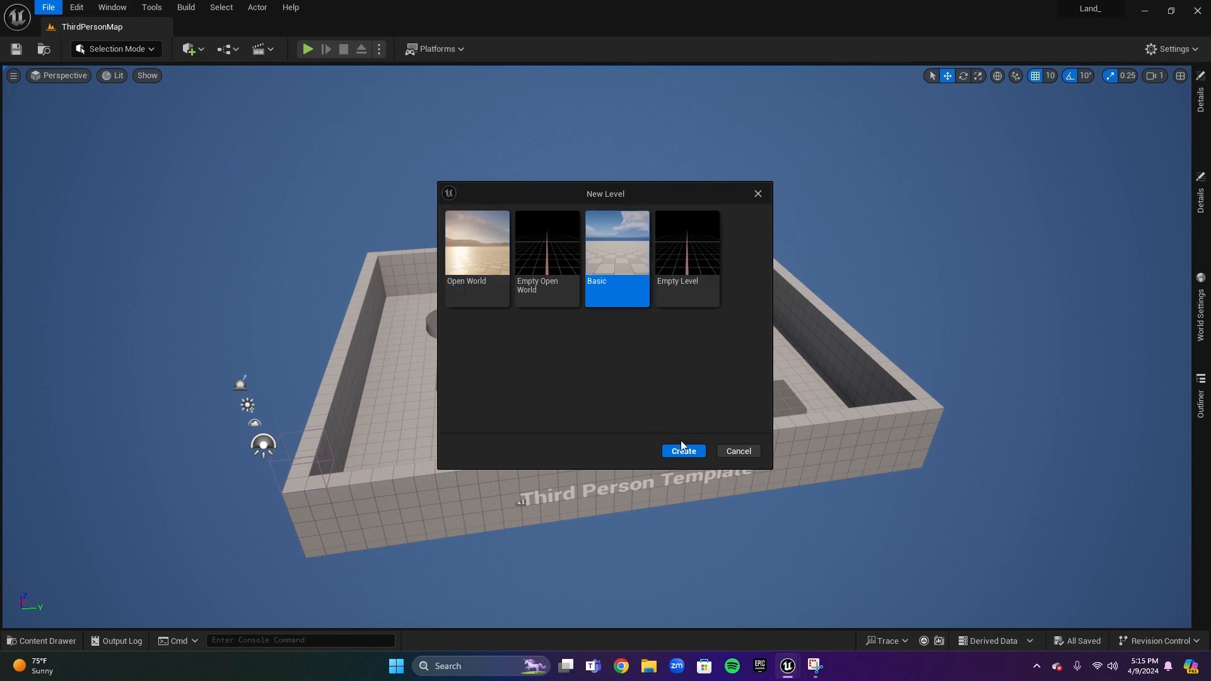
pyautogui.click(479, 278)
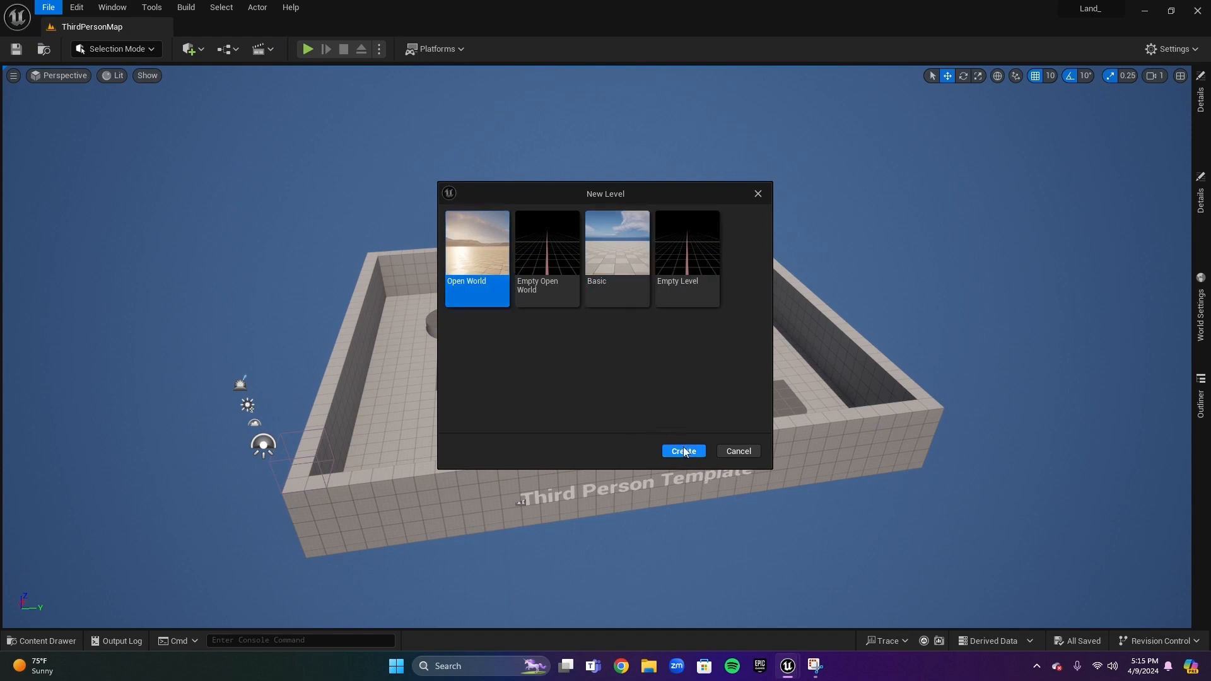
pyautogui.click(617, 259)
pyautogui.click(684, 452)
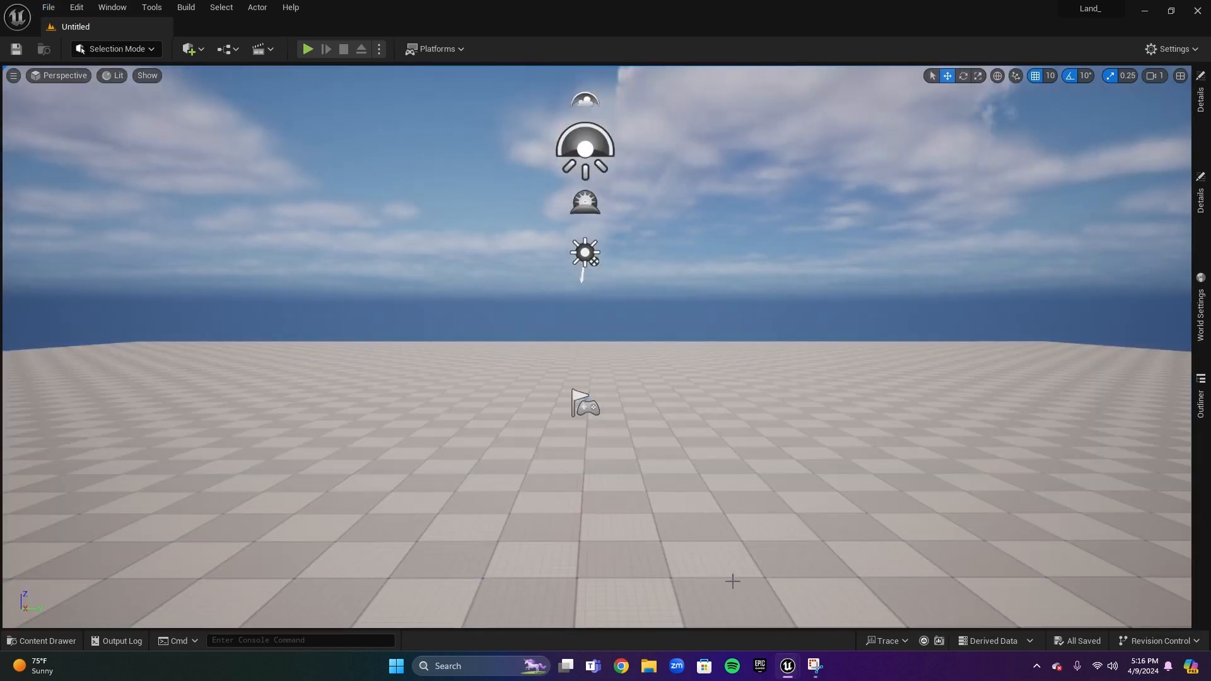
# Select the floor and switch the editor to Landscape mode
pyautogui.moveTo(577, 295); pyautogui.dragTo(579, 365, button='right')
pyautogui.press('s')
pyautogui.scroll(5, 577, 295)
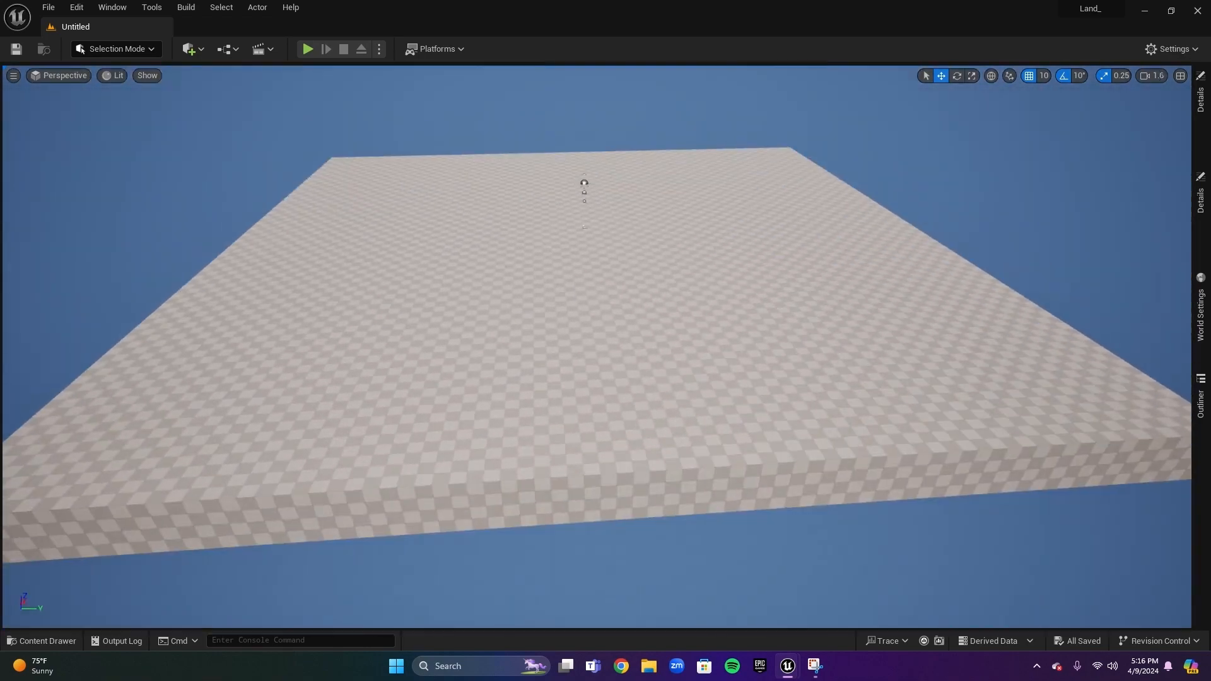
pyautogui.click(558, 299)
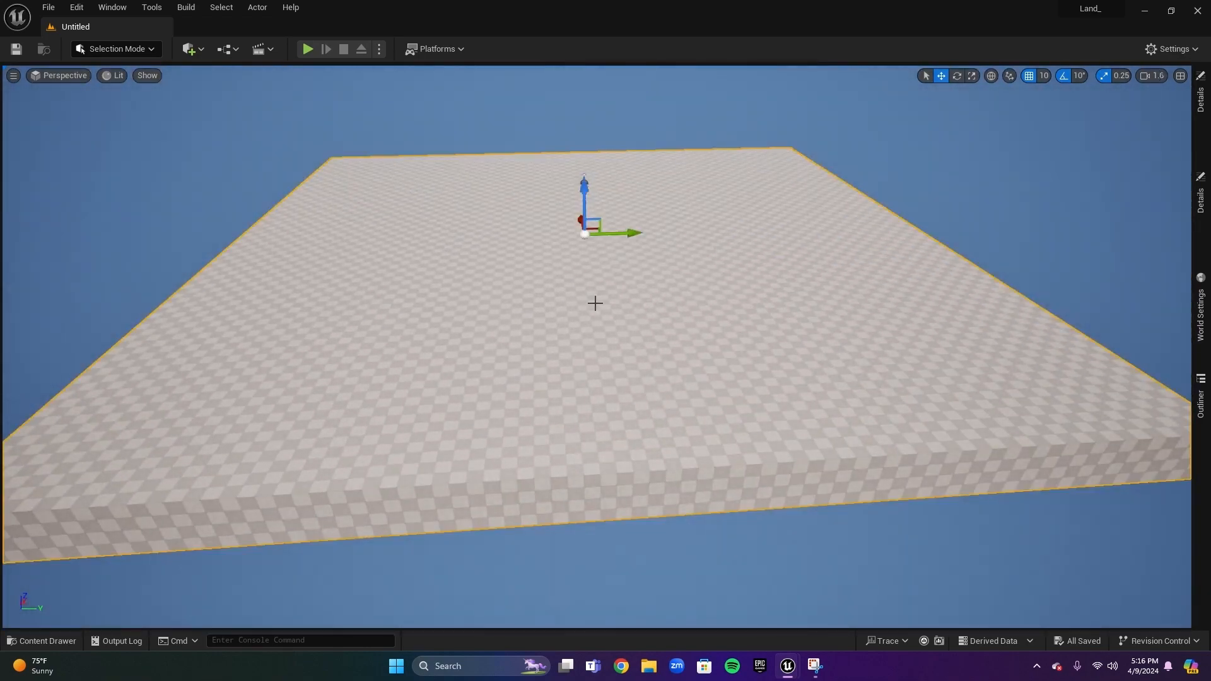
pyautogui.press('s')
pyautogui.moveTo(668, 303)
pyautogui.mouseDown(button='right')
pyautogui.moveTo(645, 280)
pyautogui.moveTo(666, 311)
pyautogui.moveTo(676, 299)
pyautogui.mouseUp(button='right')
pyautogui.press('w')
pyautogui.press('s')
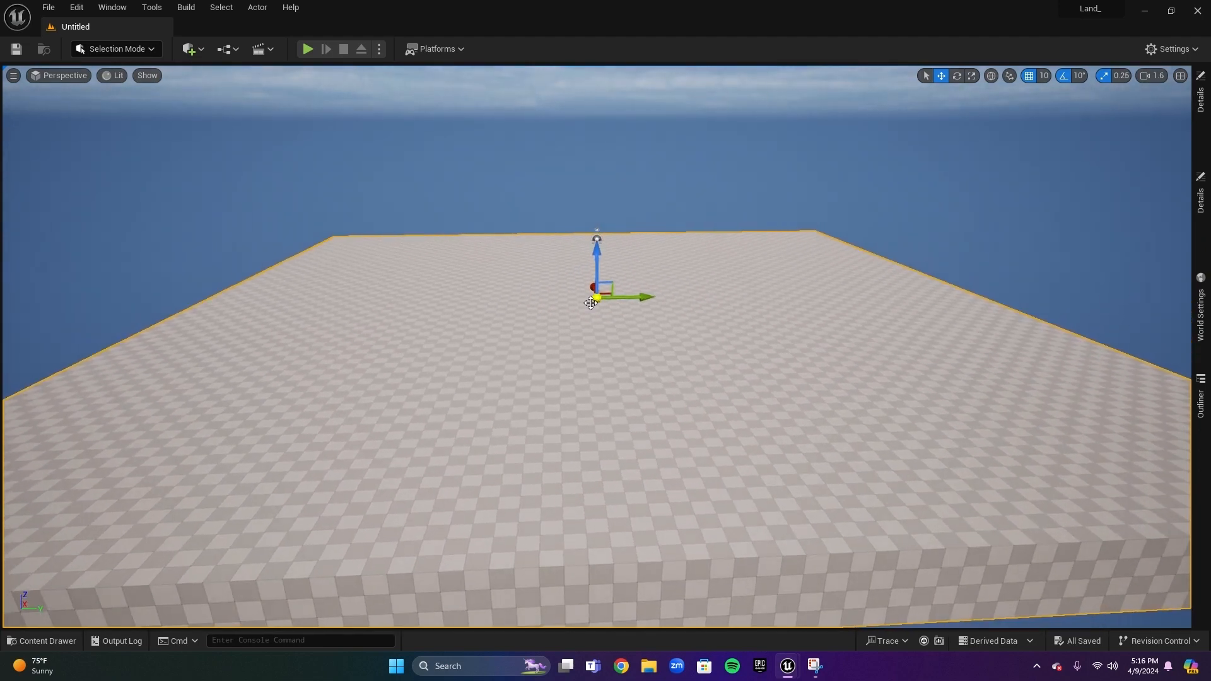
pyautogui.click(151, 49)
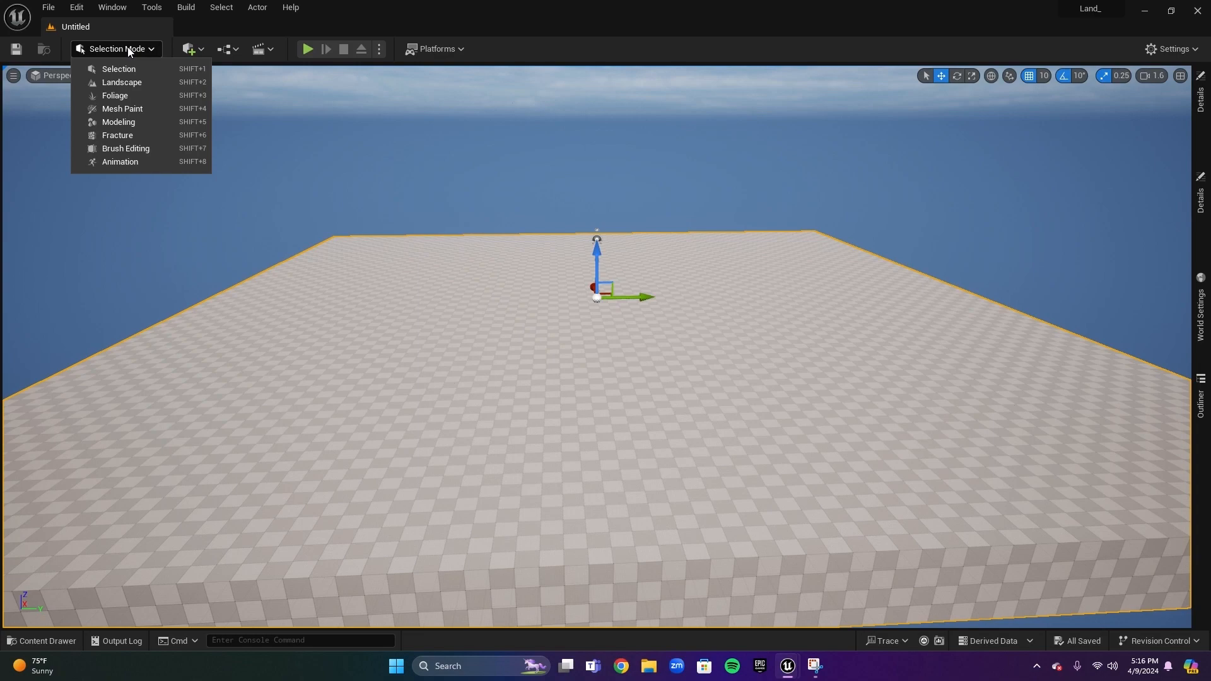
pyautogui.click(136, 85)
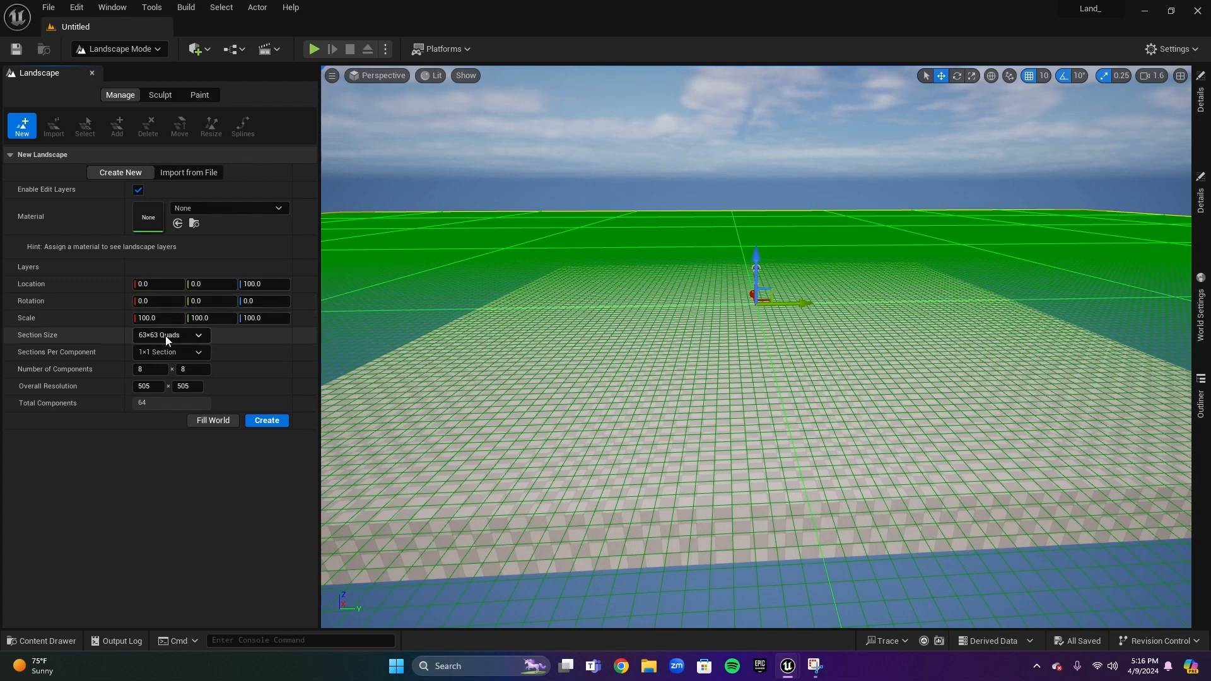
pyautogui.moveTo(596, 315); pyautogui.dragTo(602, 328, button='right')
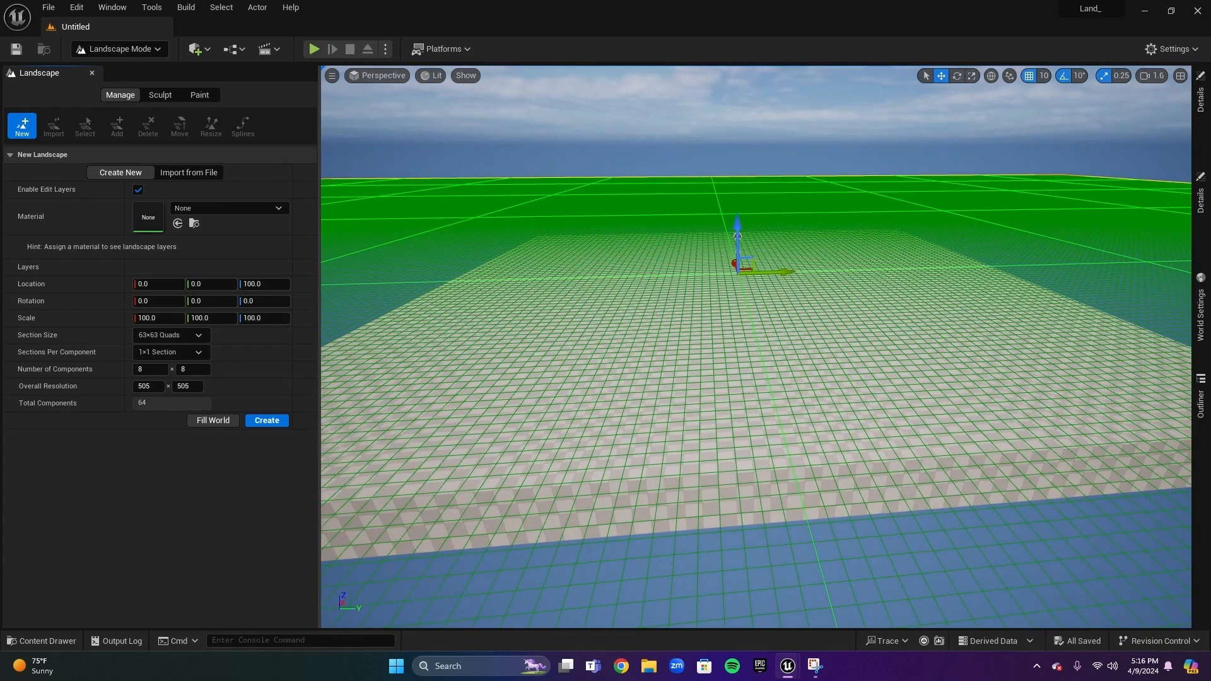
pyautogui.press('s')
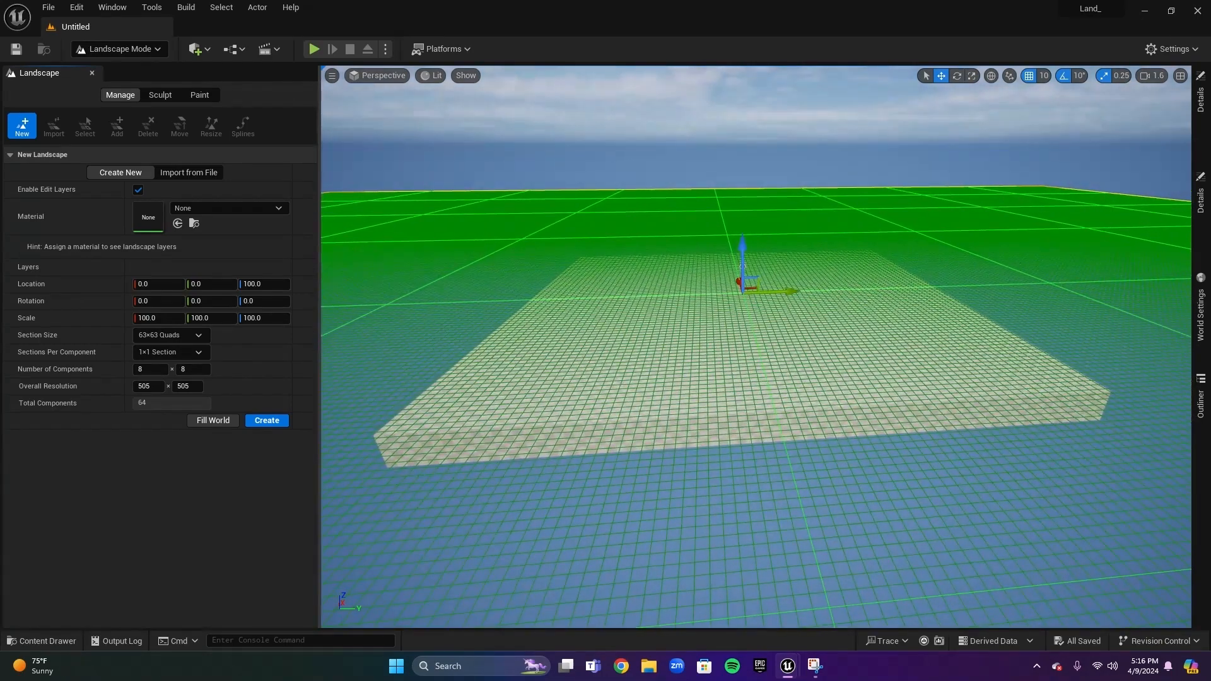
pyautogui.press('s')
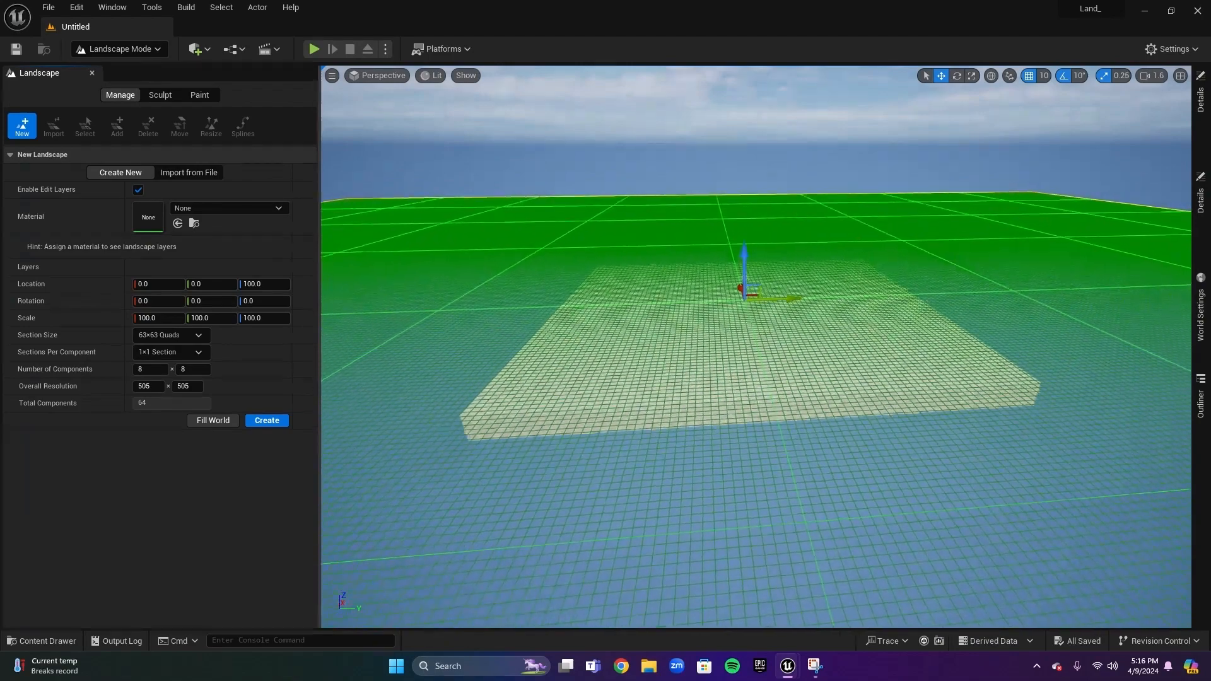
pyautogui.click(198, 335)
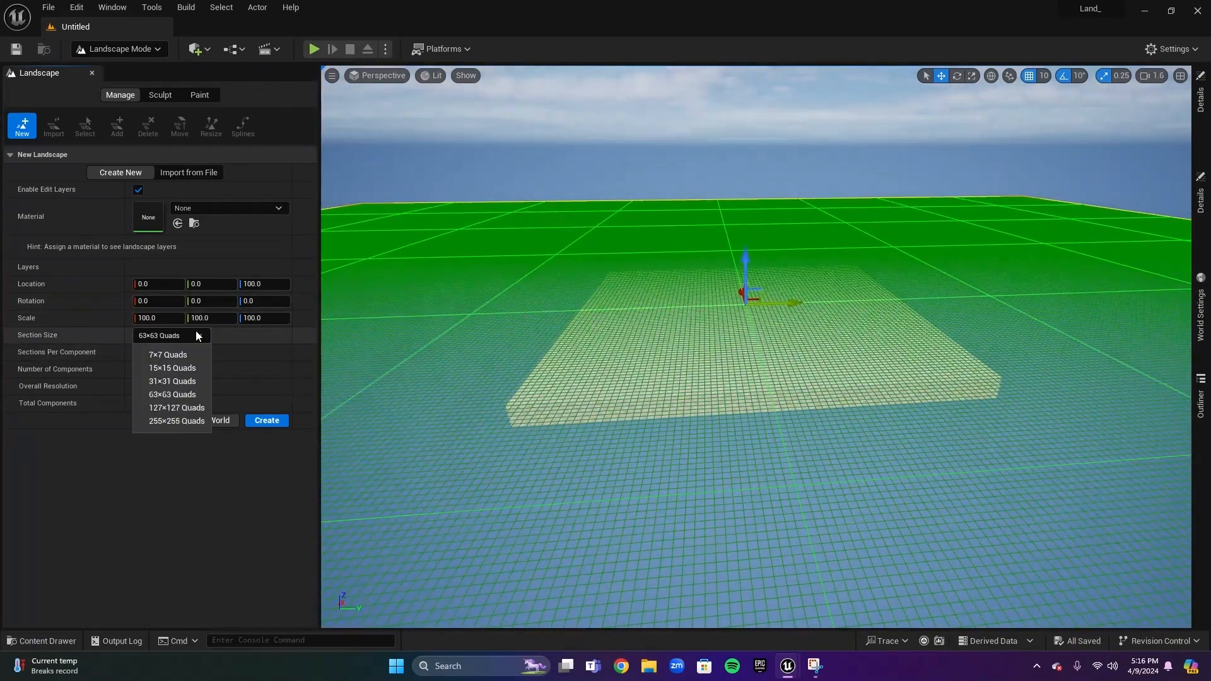
pyautogui.click(201, 421)
pyautogui.press('w')
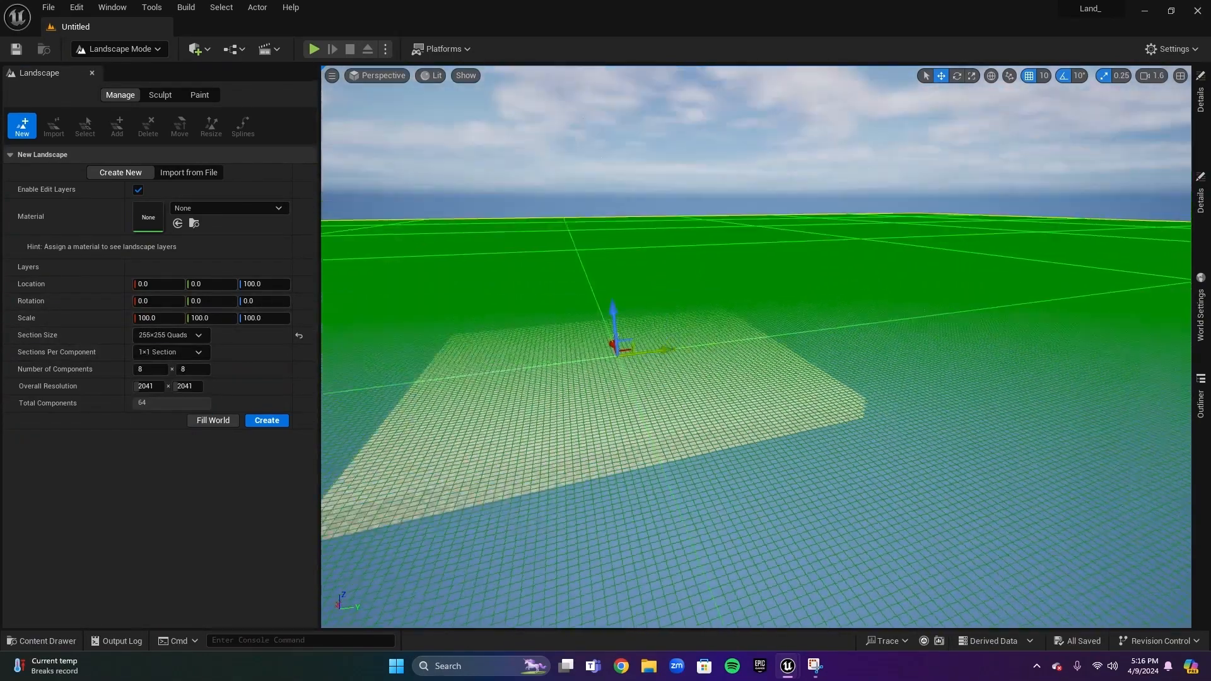
pyautogui.moveTo(523, 309); pyautogui.dragTo(403, 344, button='right')
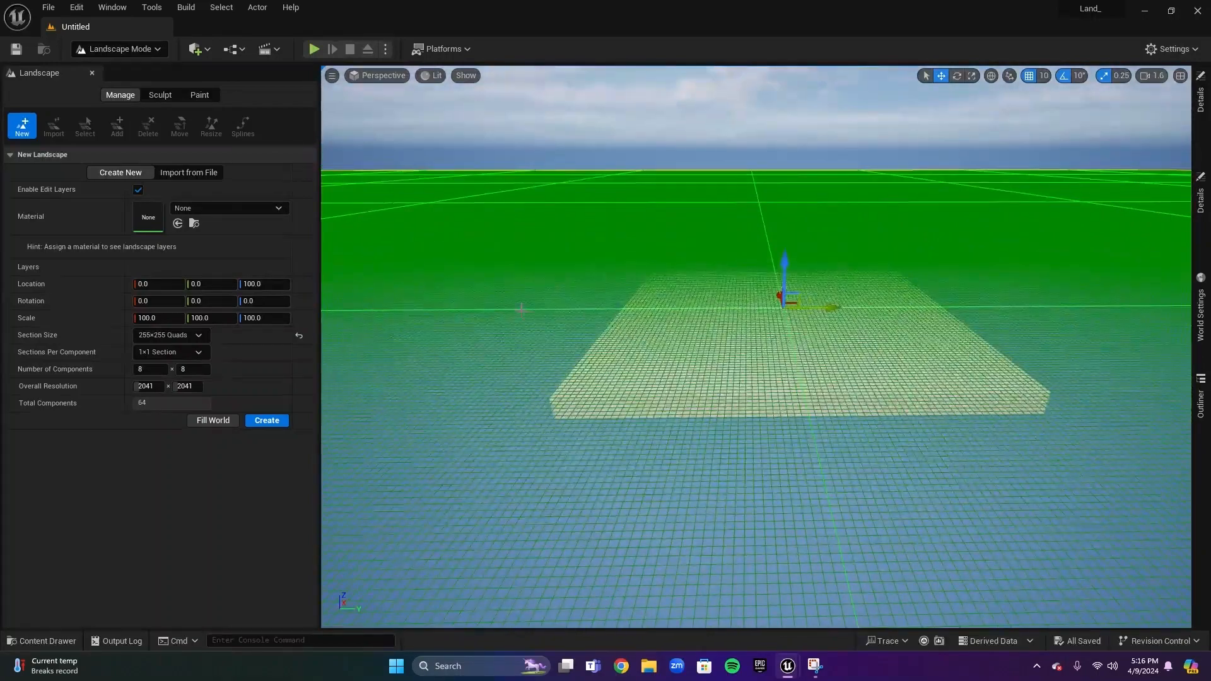
pyautogui.click(300, 338)
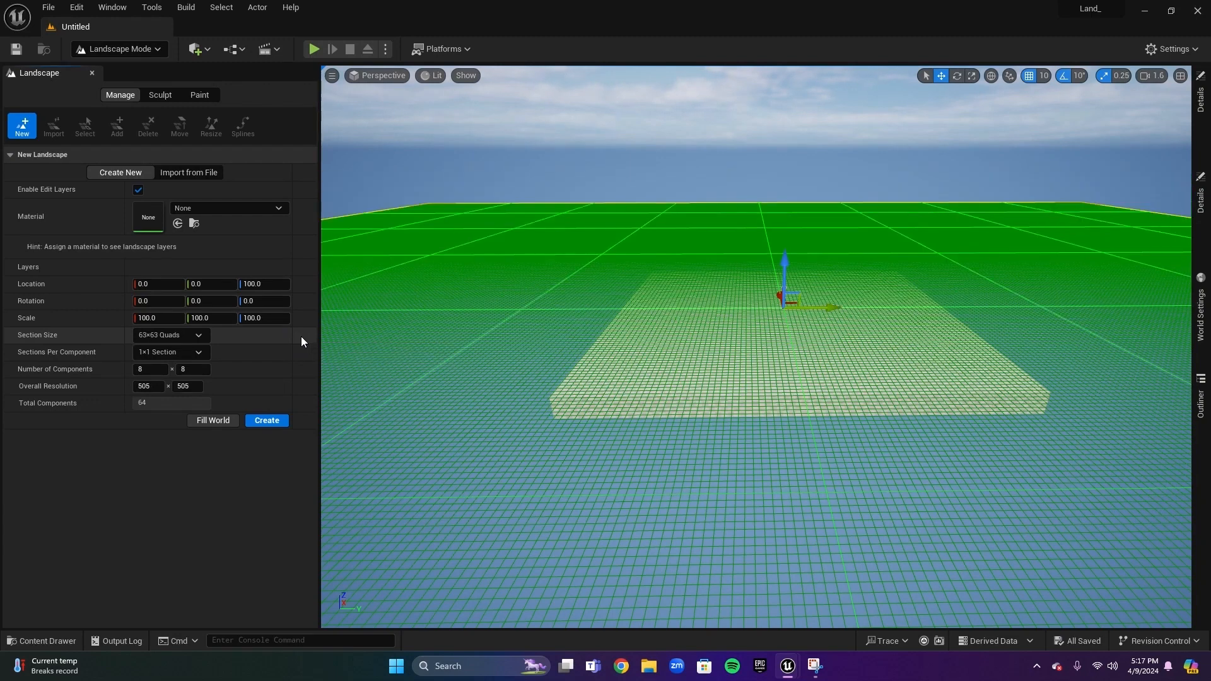
pyautogui.click(187, 353)
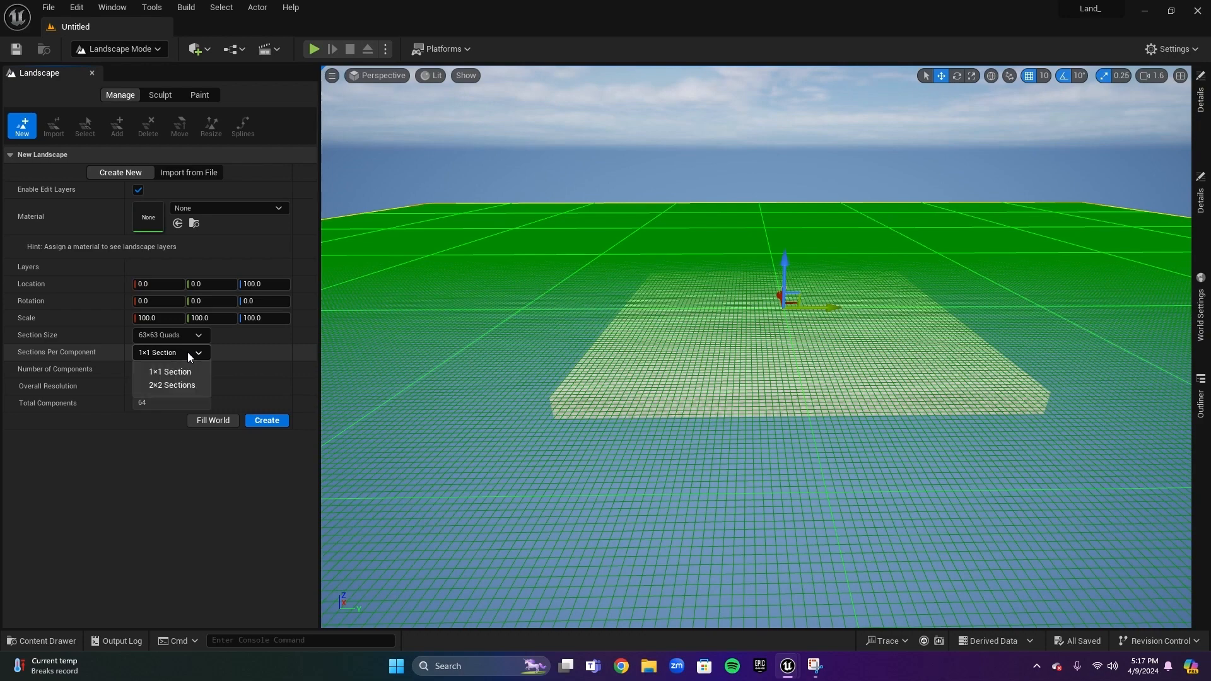
pyautogui.click(193, 386)
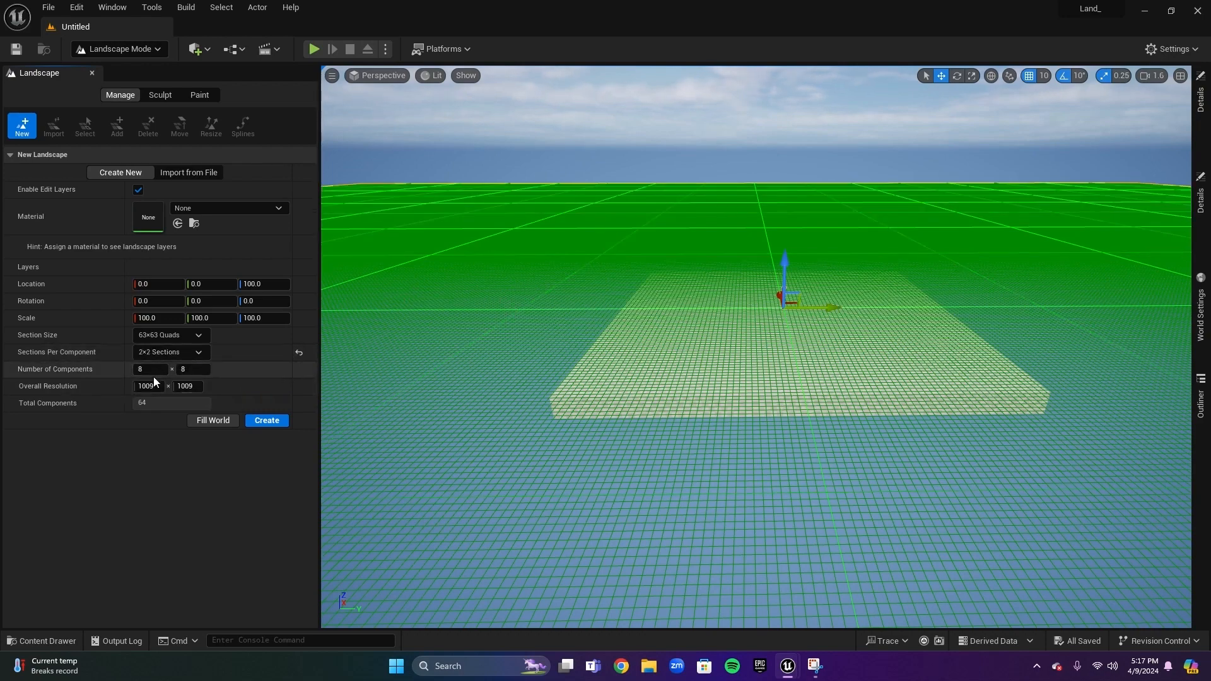
pyautogui.click(183, 352)
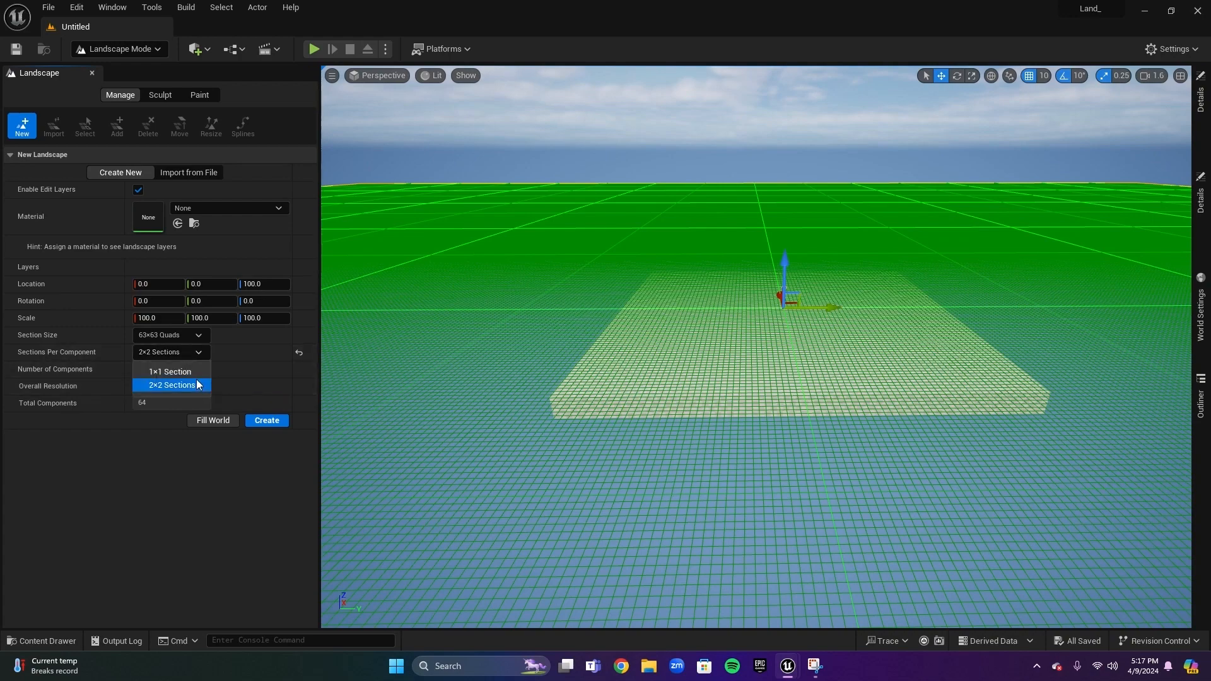
pyautogui.click(169, 371)
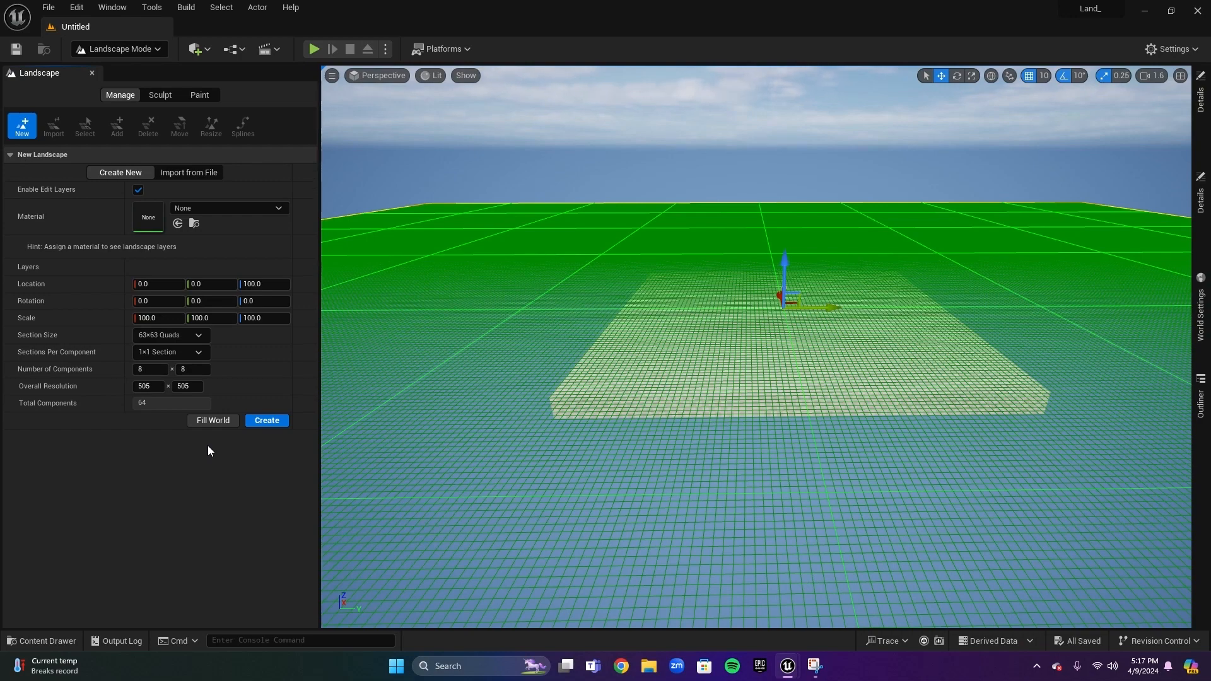
# Create the landscape with default settings and sculpt a row of hills across it
pyautogui.click(273, 422)
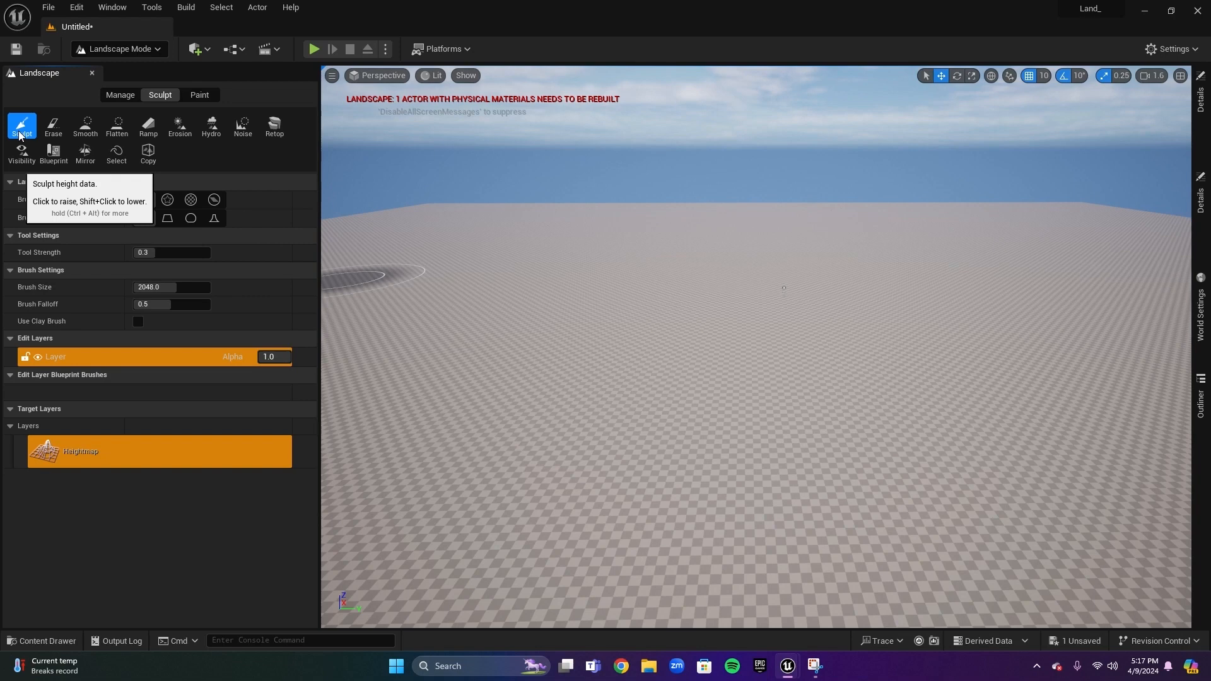
pyautogui.moveTo(473, 312)
pyautogui.mouseDown()
pyautogui.moveTo(511, 341)
pyautogui.moveTo(882, 262)
pyautogui.moveTo(763, 268)
pyautogui.moveTo(984, 265)
pyautogui.moveTo(927, 324)
pyautogui.moveTo(946, 246)
pyautogui.moveTo(946, 303)
pyautogui.mouseUp()
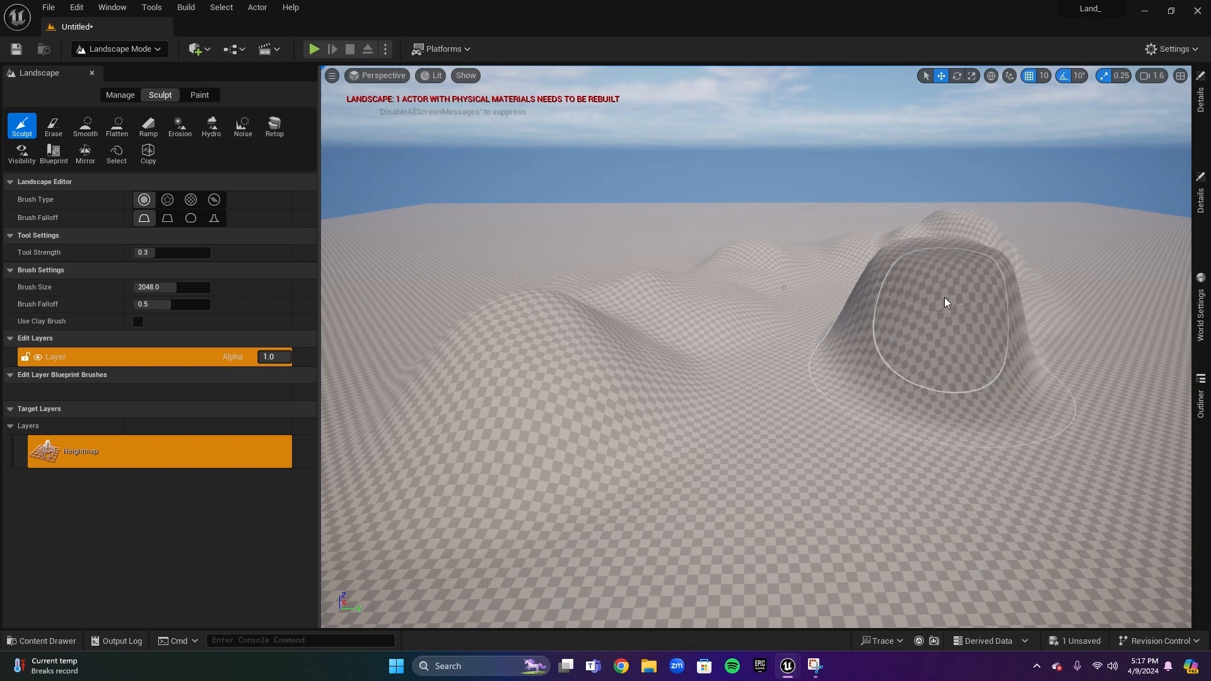
# Try placing a ramp between two points on the landscape with the Ramp tool
pyautogui.click(152, 128)
pyautogui.click(648, 507)
pyautogui.click(909, 339)
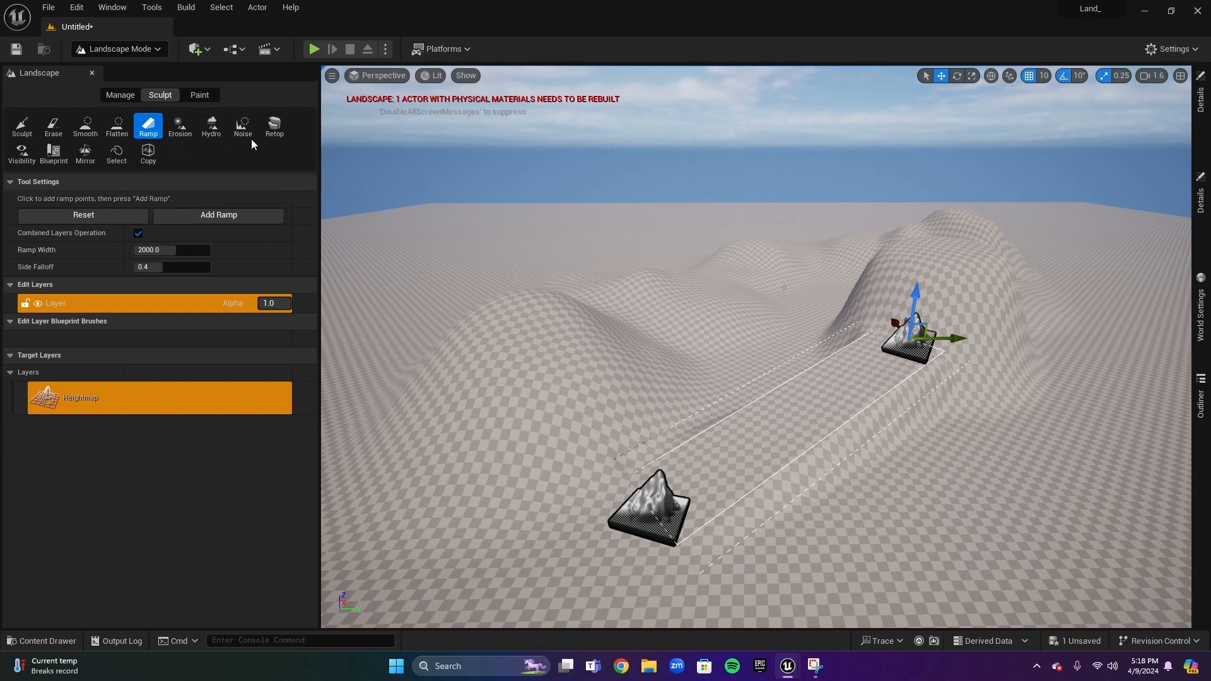
# Smooth and flatten areas of the terrain with the Smooth and Flatten tools
pyautogui.click(94, 129)
pyautogui.moveTo(546, 324)
pyautogui.mouseDown()
pyautogui.moveTo(555, 328)
pyautogui.moveTo(536, 331)
pyautogui.mouseUp()
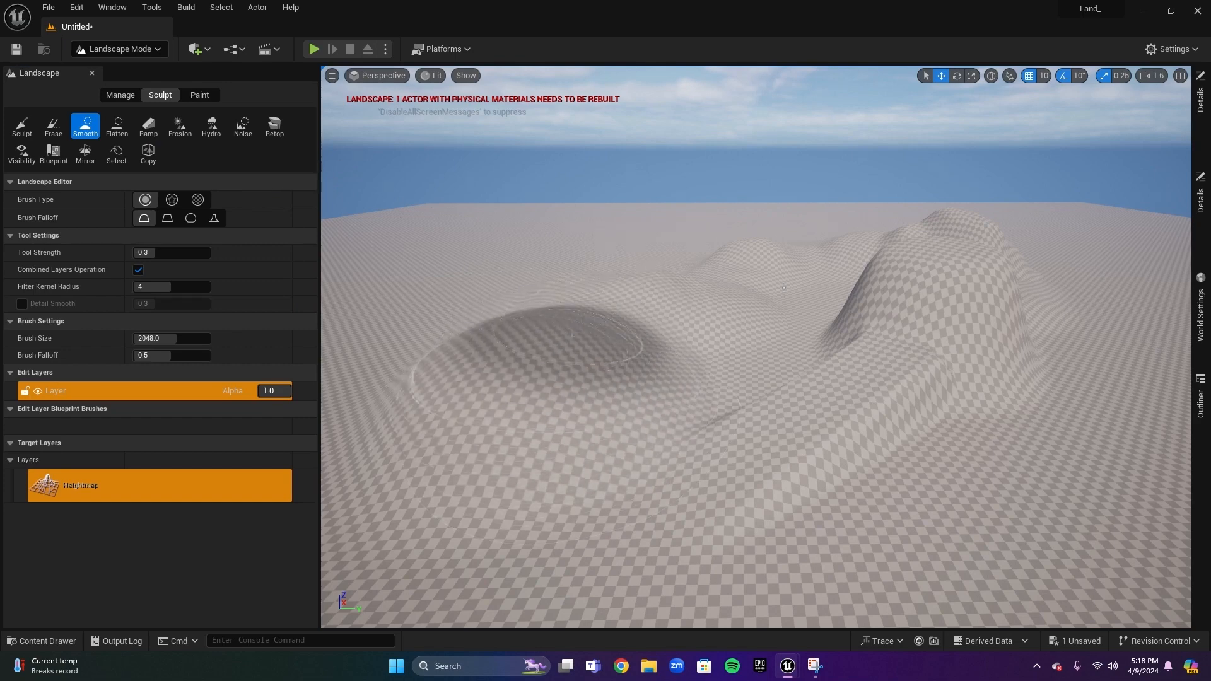
pyautogui.click(117, 123)
pyautogui.moveTo(880, 364)
pyautogui.mouseDown()
pyautogui.moveTo(716, 321)
pyautogui.moveTo(650, 441)
pyautogui.moveTo(716, 458)
pyautogui.moveTo(864, 271)
pyautogui.moveTo(689, 389)
pyautogui.moveTo(636, 290)
pyautogui.mouseUp()
pyautogui.moveTo(631, 284); pyautogui.dragTo(687, 309, button='right')
pyautogui.press('s')
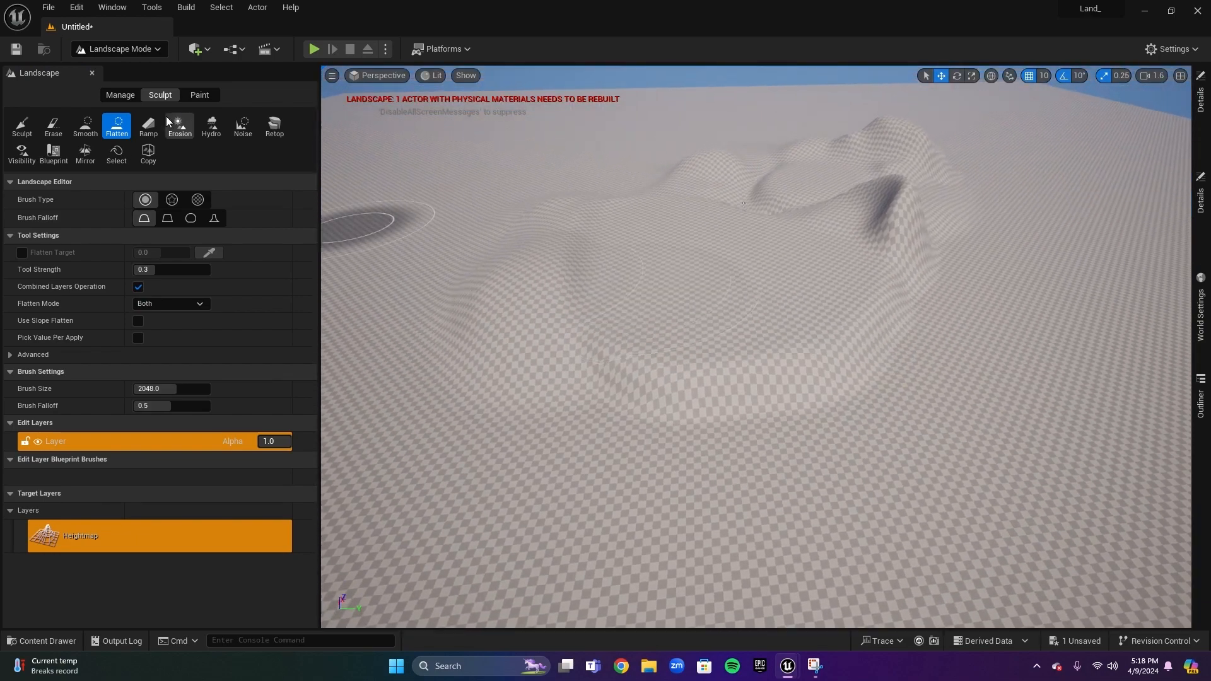
# Leave Landscape mode and return the editor to Selection mode
pyautogui.click(120, 95)
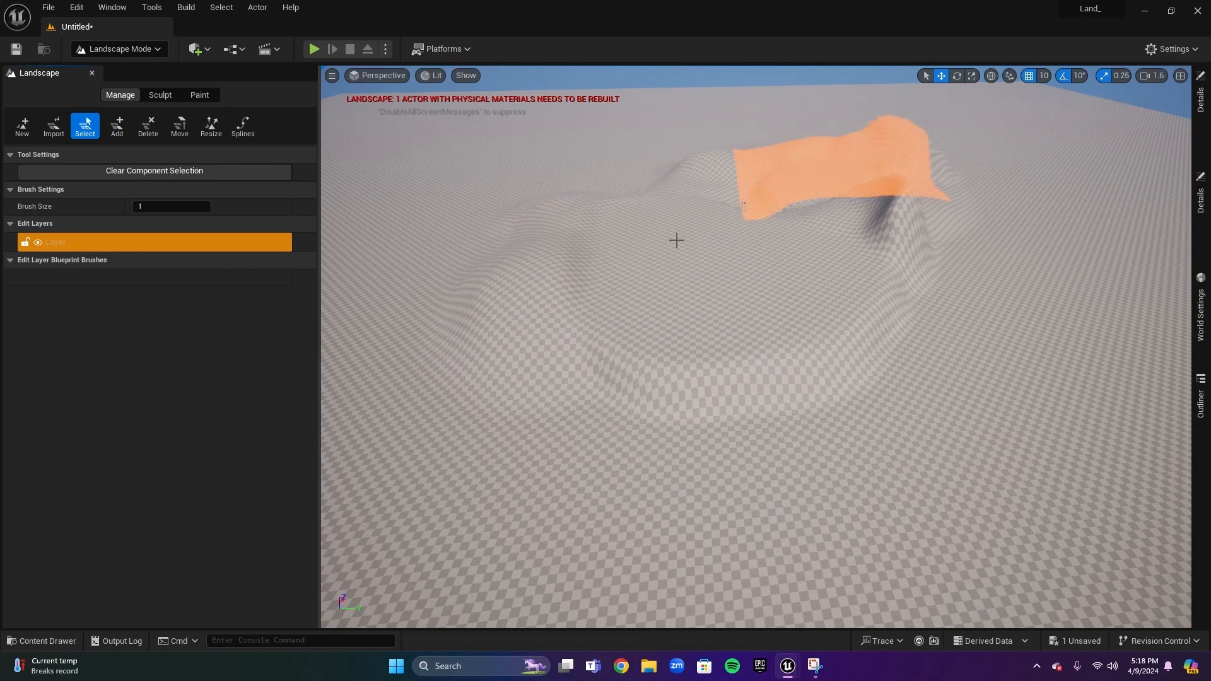
pyautogui.click(197, 97)
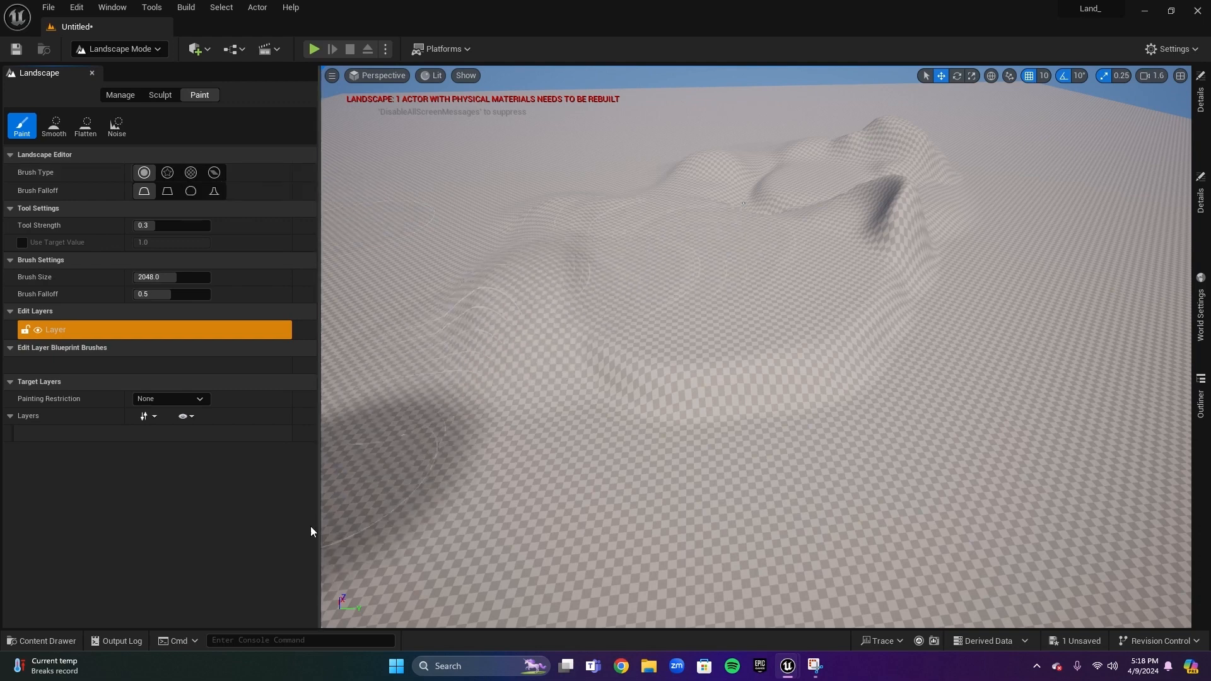
pyautogui.click(138, 51)
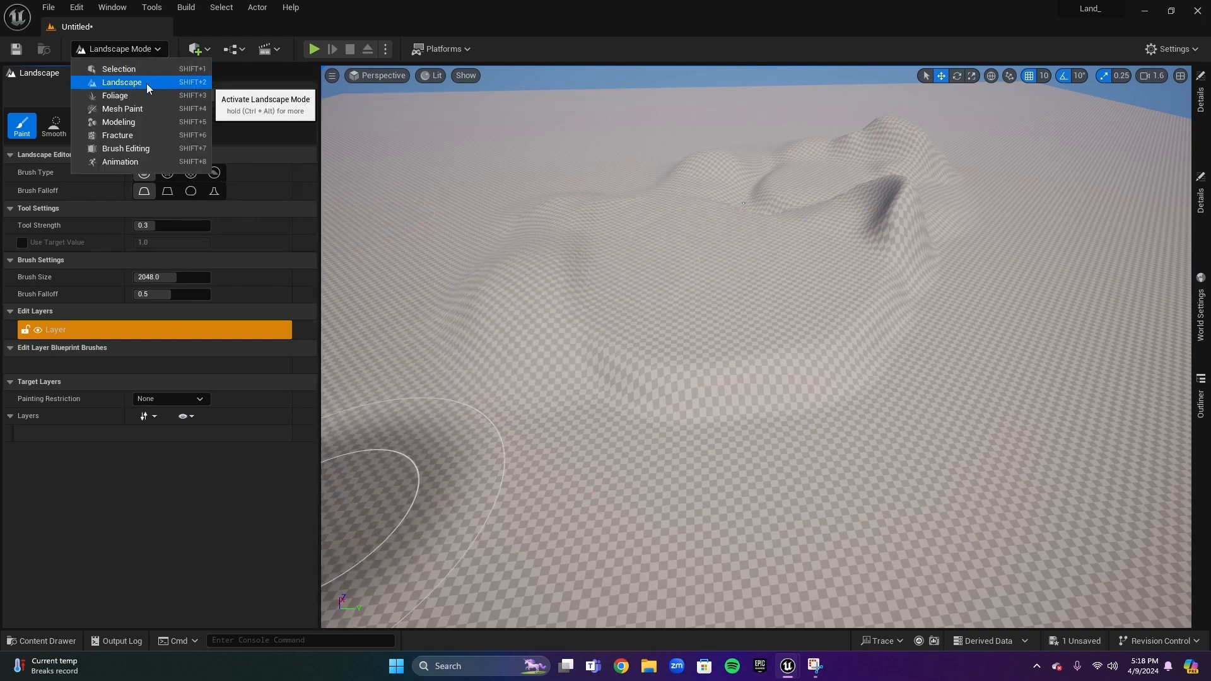
pyautogui.click(139, 70)
pyautogui.scroll(-10, 474, 335)
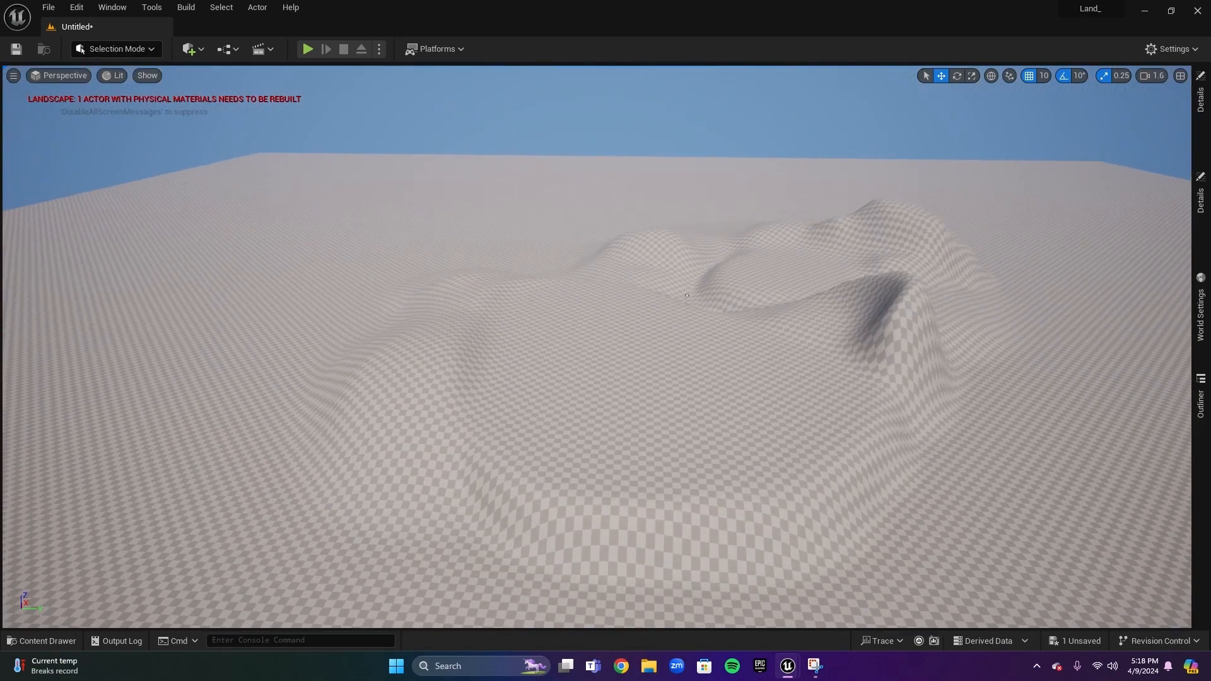
# Create a new material in the Content folder and name it Landscape_Mat
pyautogui.moveTo(555, 386)
pyautogui.mouseDown(button='right')
pyautogui.moveTo(606, 367)
pyautogui.moveTo(536, 374)
pyautogui.moveTo(530, 359)
pyautogui.moveTo(532, 406)
pyautogui.moveTo(532, 366)
pyautogui.moveTo(554, 387)
pyautogui.mouseUp(button='right')
pyautogui.press('s')
pyautogui.scroll(5, 555, 387)
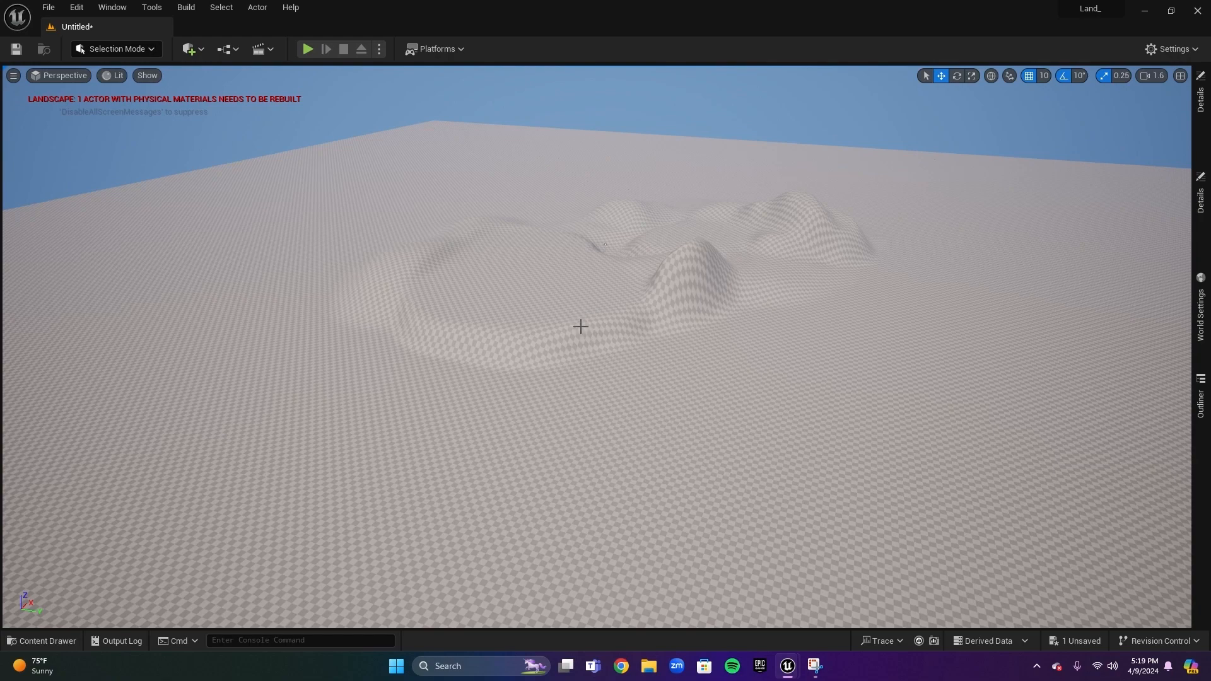
pyautogui.click(43, 641)
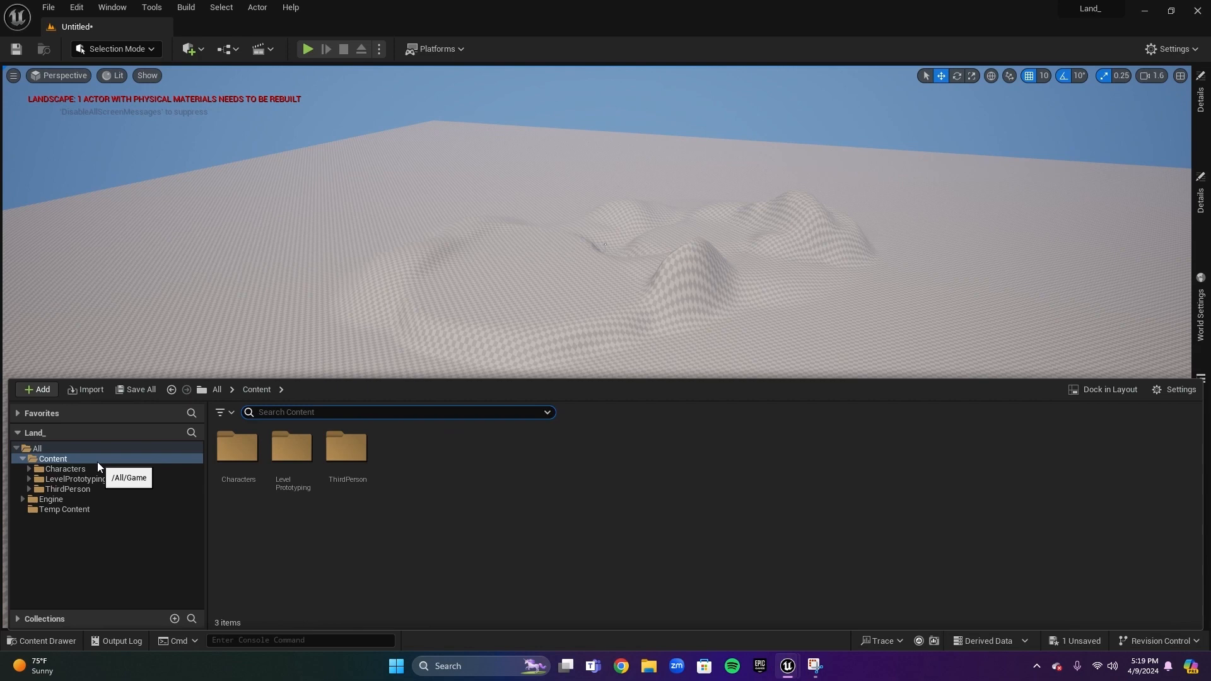
pyautogui.rightClick(429, 472)
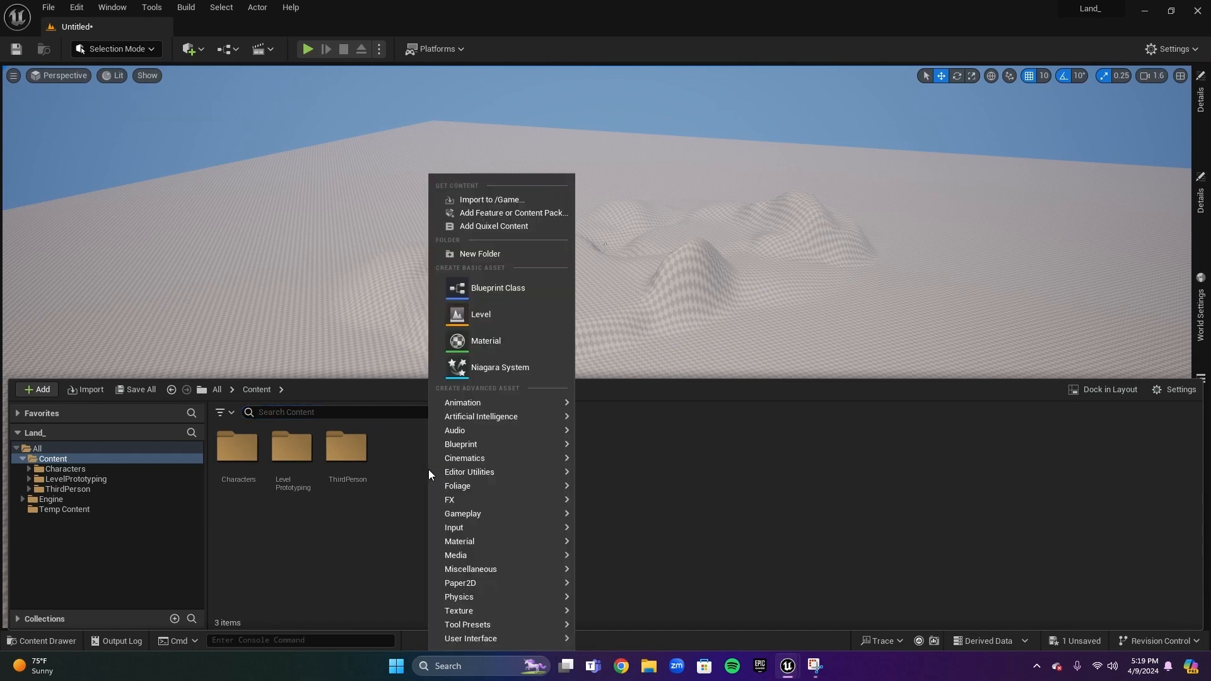
pyautogui.click(391, 515)
pyautogui.rightClick(392, 511)
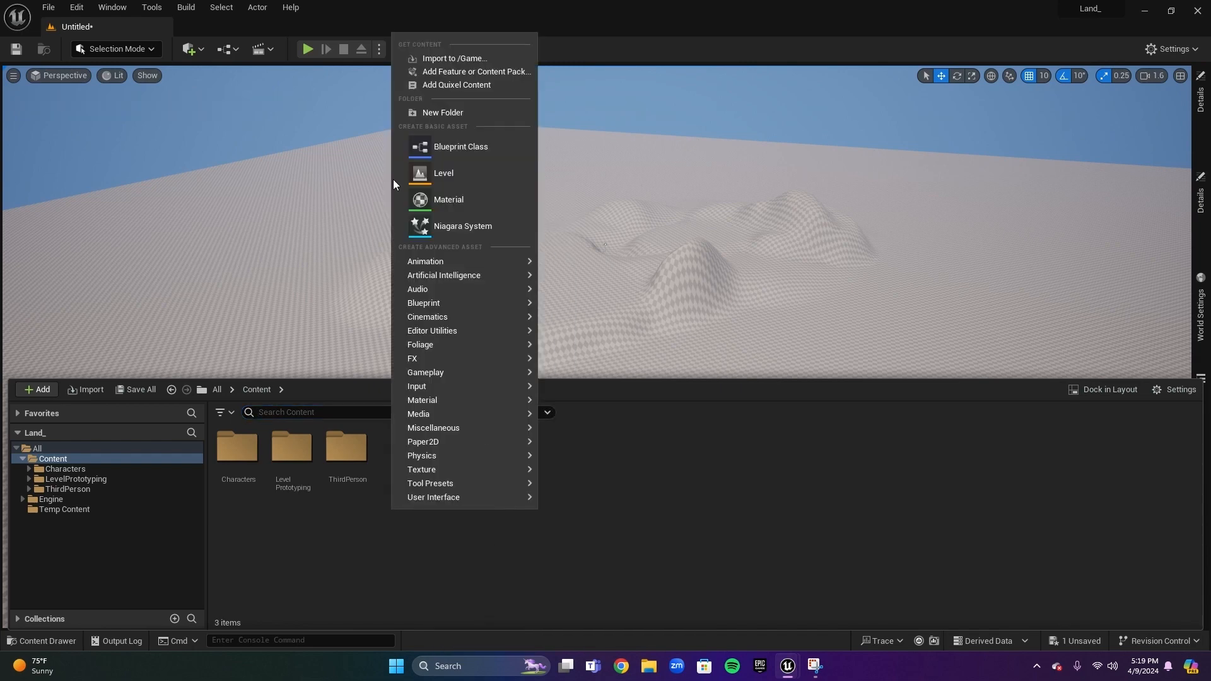
pyautogui.click(444, 200)
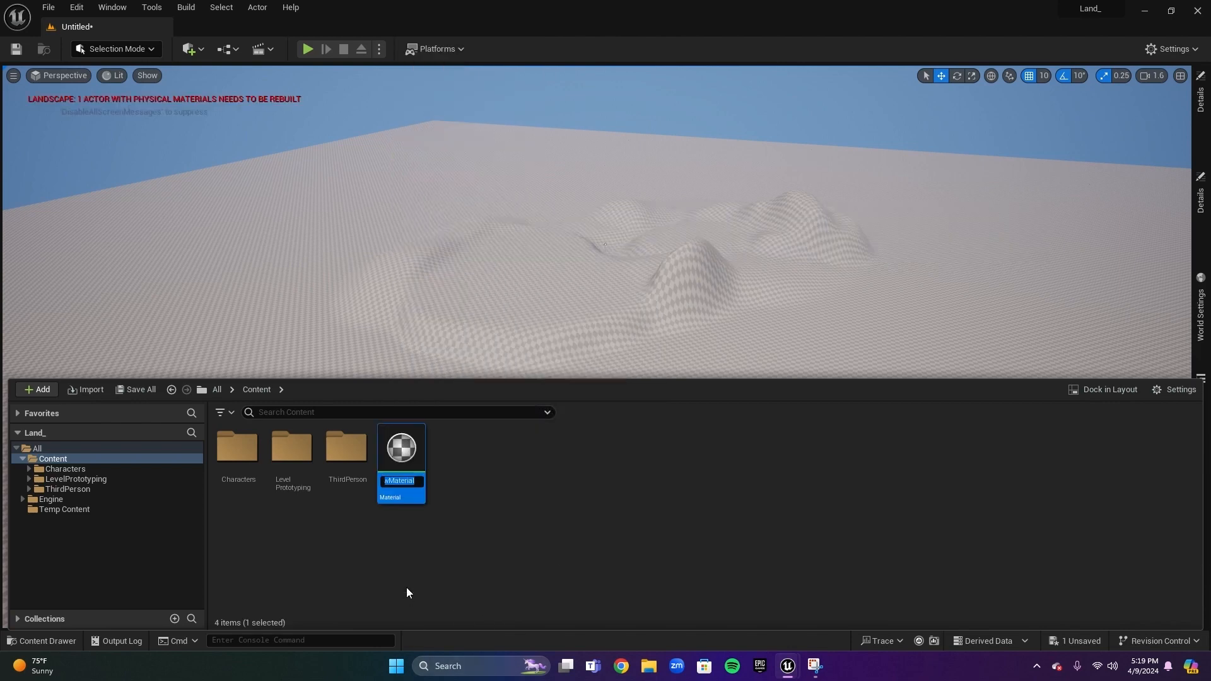
pyautogui.write('Landsc')
pyautogui.write('ape')
pyautogui.write('_M')
pyautogui.write('at')
pyautogui.press('Return')
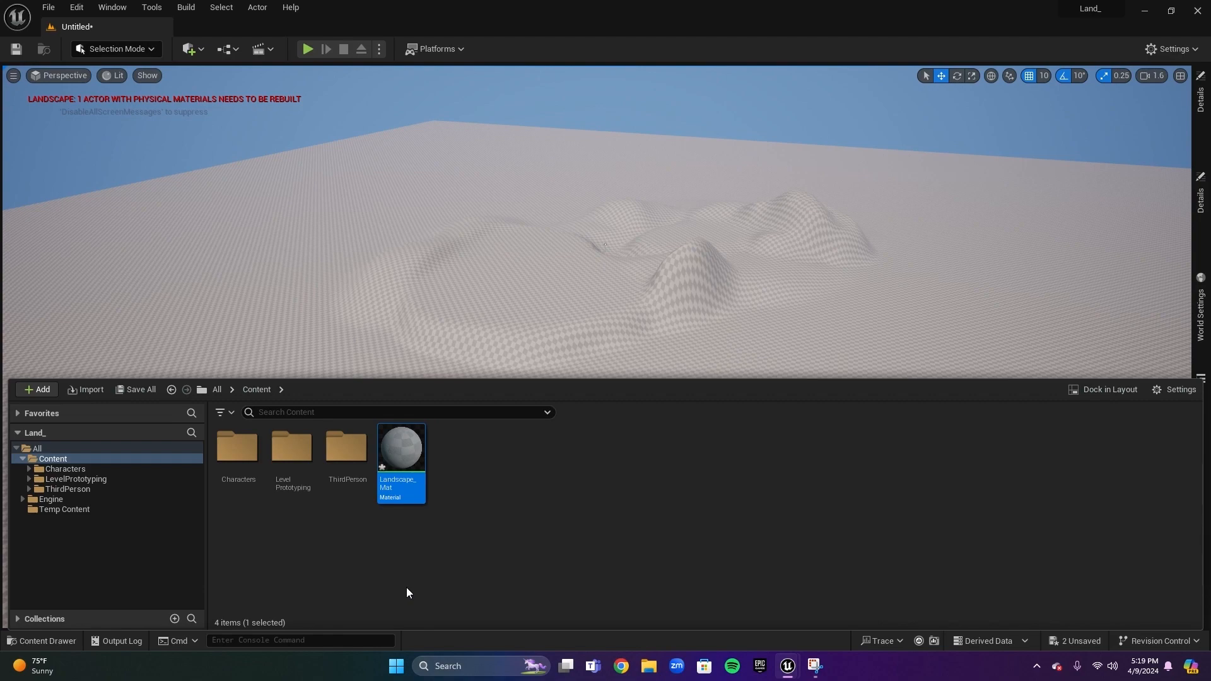
# Open Landscape_Mat in the material editor and maximize the editor window
pyautogui.moveTo(412, 441)
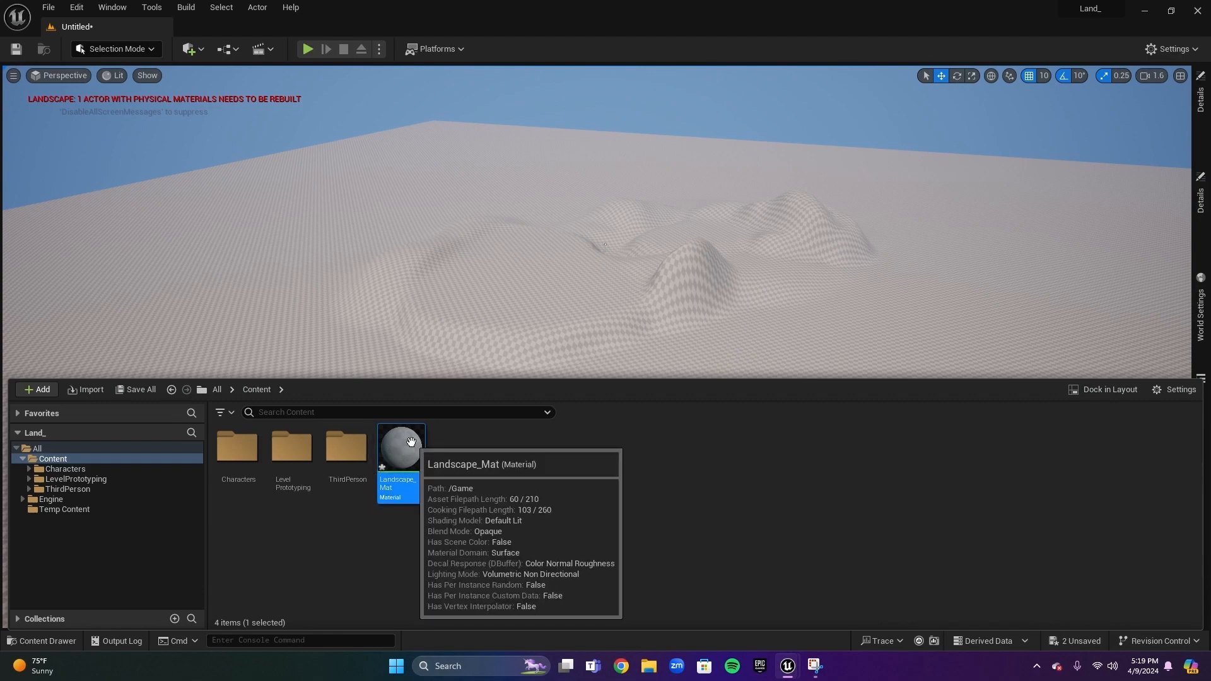
pyautogui.doubleClick(411, 443)
pyautogui.moveTo(1040, 282); pyautogui.dragTo(1100, 385, button='right')
pyautogui.moveTo(914, 156); pyautogui.dragTo(494, 145)
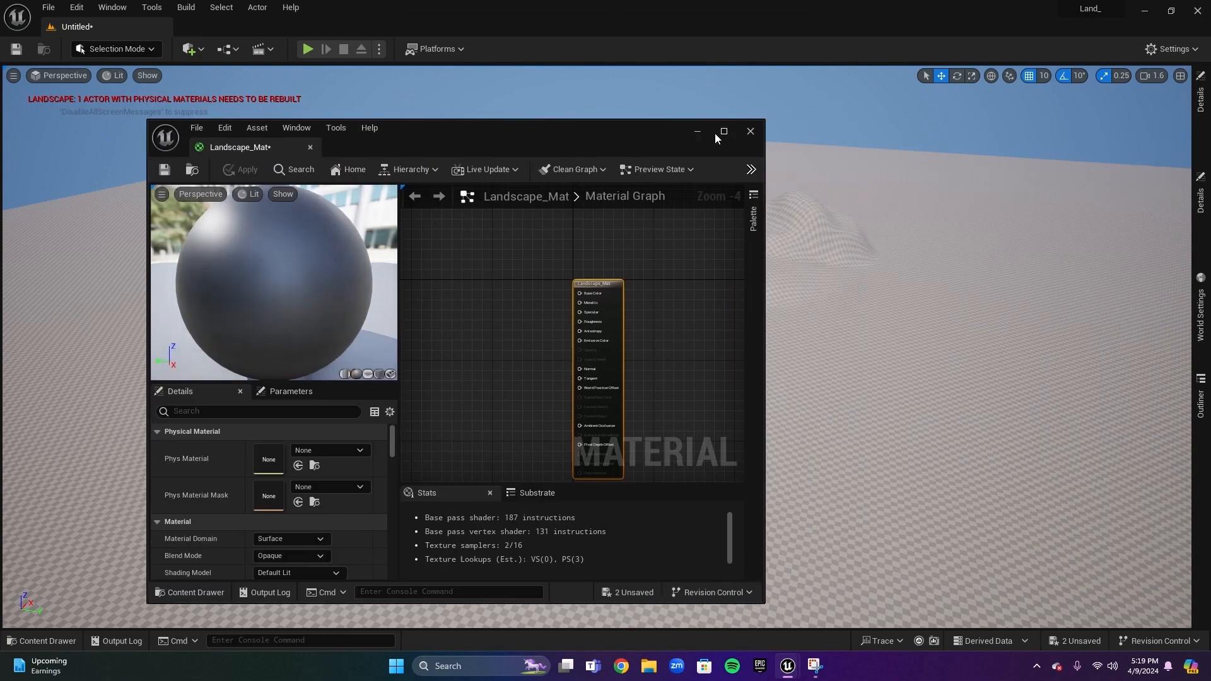
pyautogui.click(742, 130)
pyautogui.click(42, 641)
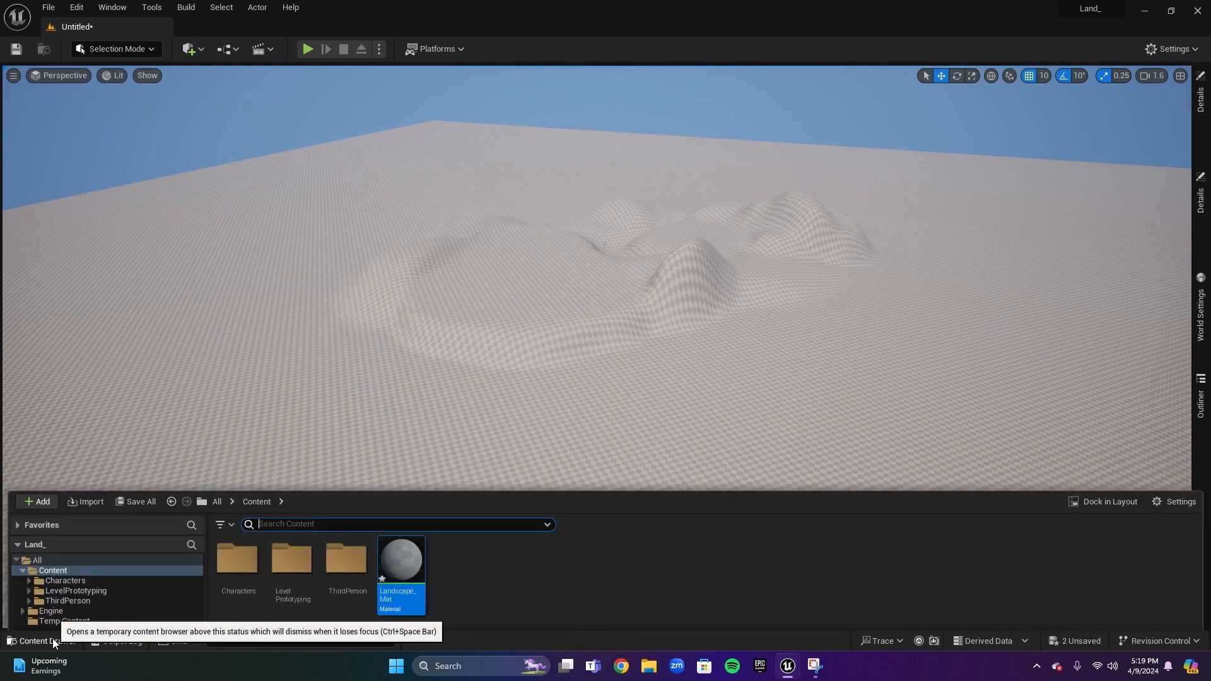
pyautogui.doubleClick(402, 449)
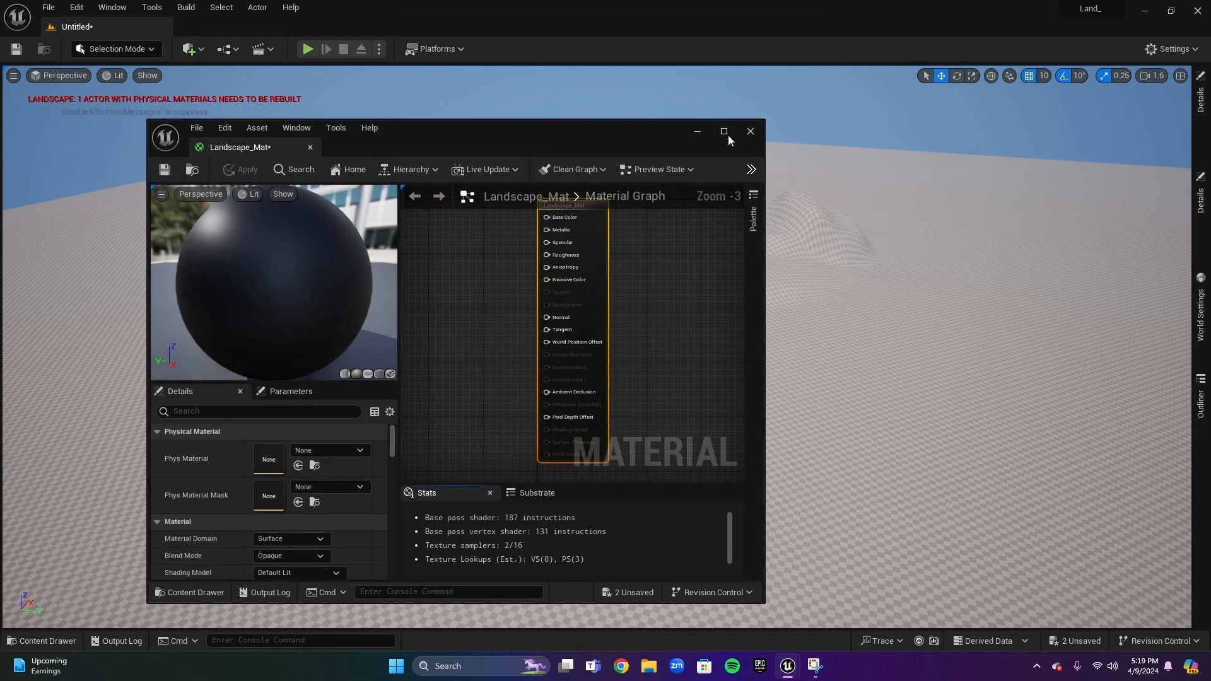
pyautogui.click(727, 132)
# Examine the material graph's output node and the Details settings, and close the material editor
pyautogui.moveTo(778, 183); pyautogui.dragTo(932, 305, button='right')
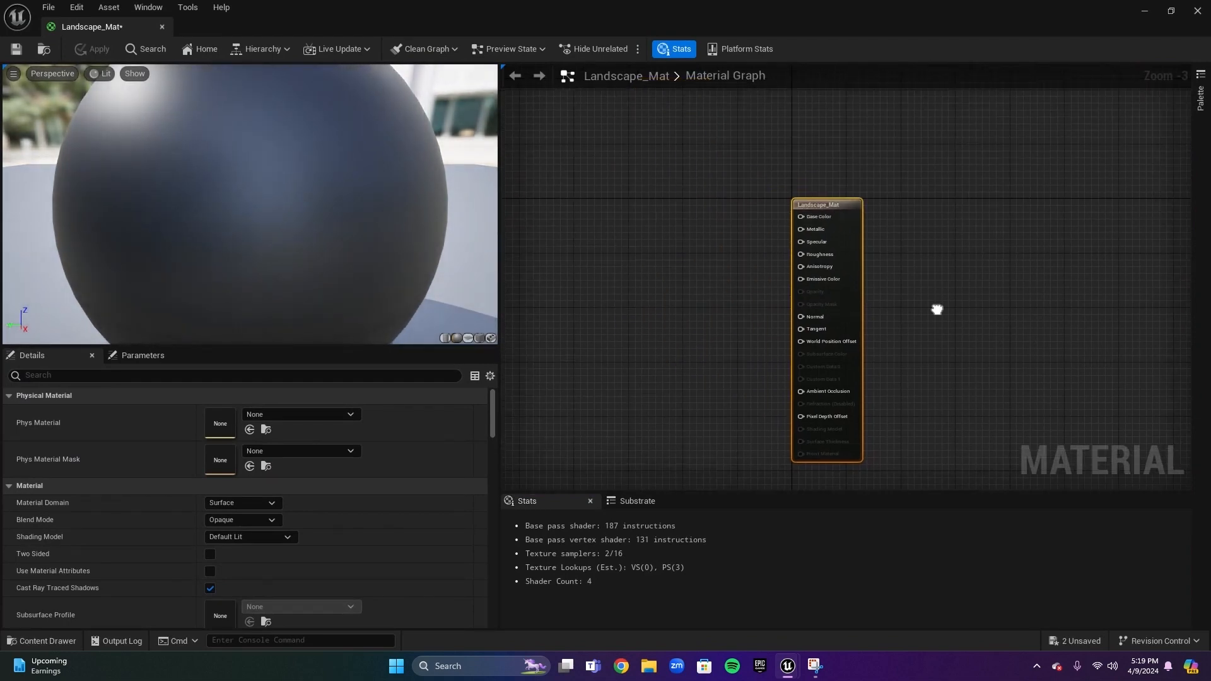
pyautogui.scroll(2, 877, 261)
pyautogui.moveTo(876, 256)
pyautogui.mouseDown(button='right')
pyautogui.moveTo(860, 216)
pyautogui.moveTo(889, 251)
pyautogui.mouseUp(button='right')
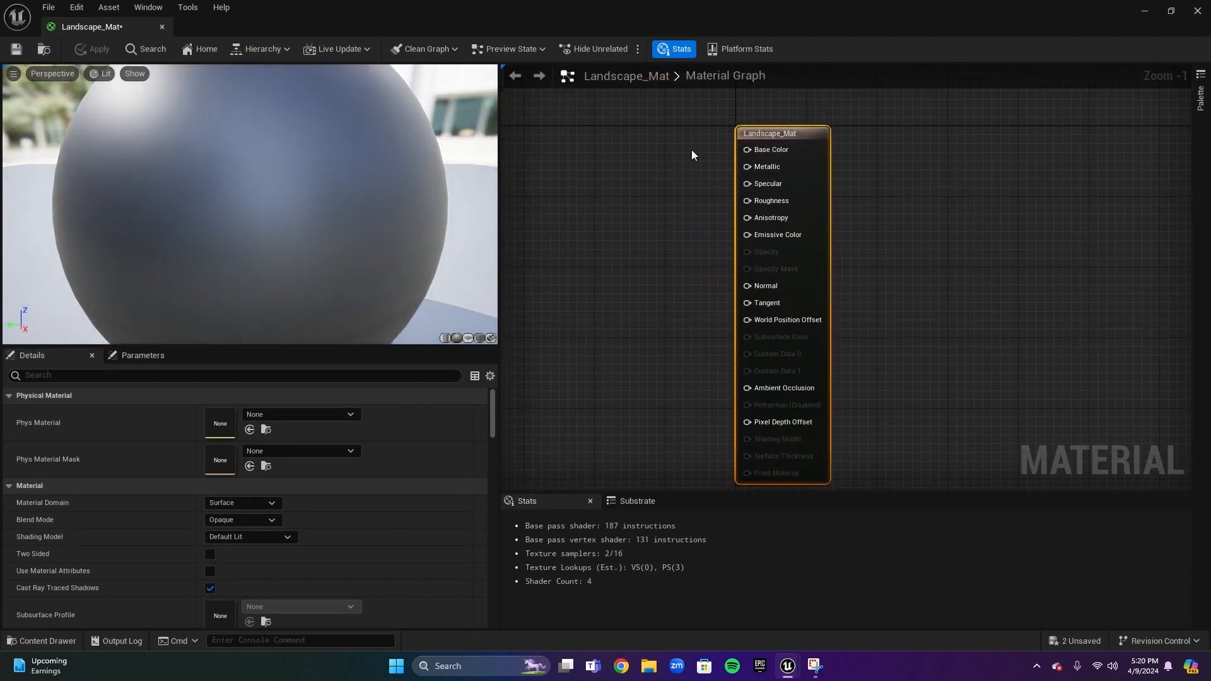
pyautogui.scroll(-10, 279, 490)
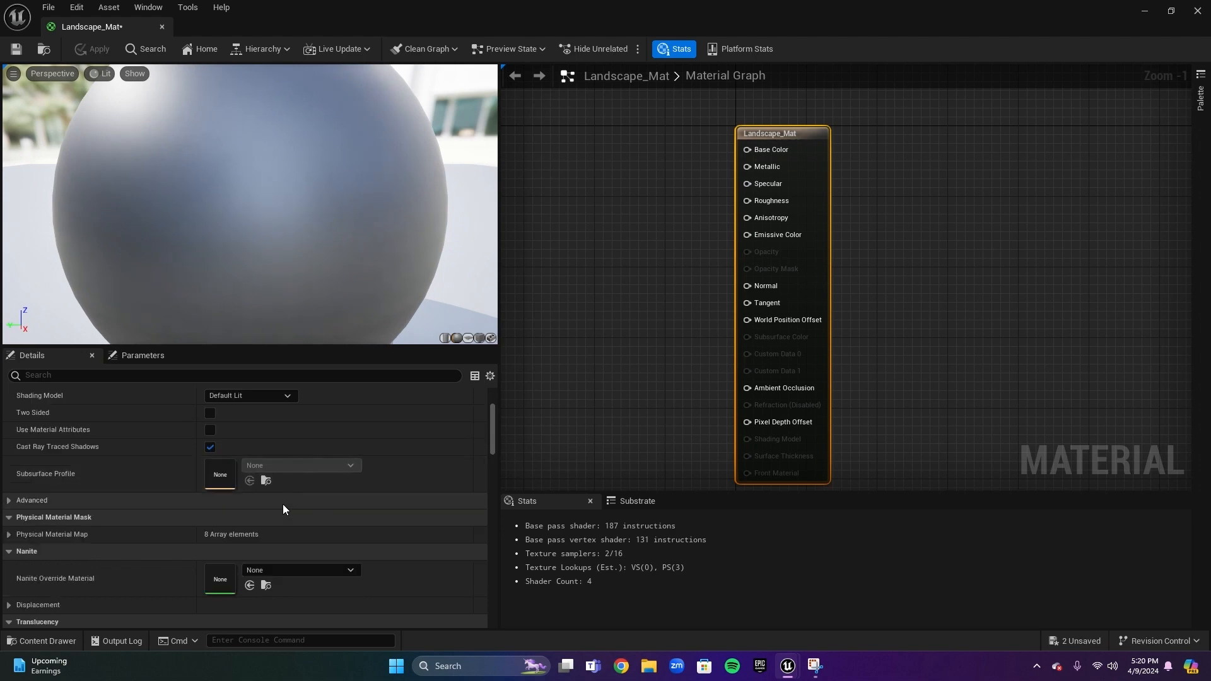
pyautogui.scroll(-15, 290, 512)
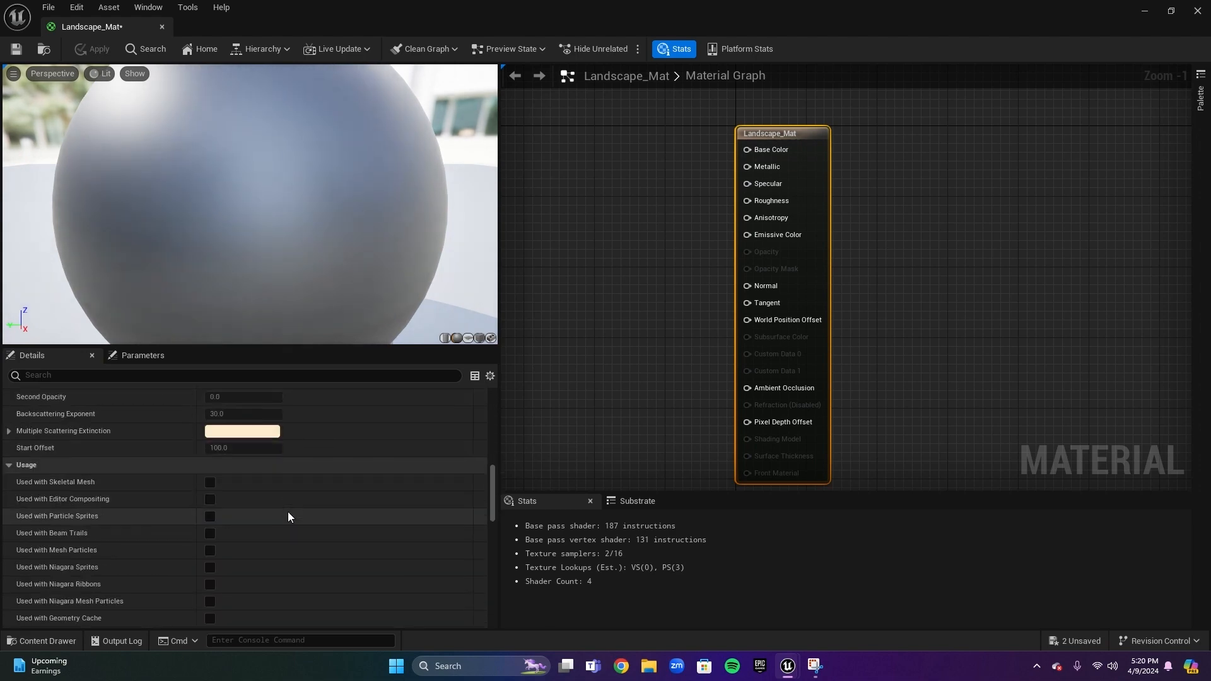
pyautogui.scroll(-3, 288, 513)
pyautogui.scroll(5, 308, 518)
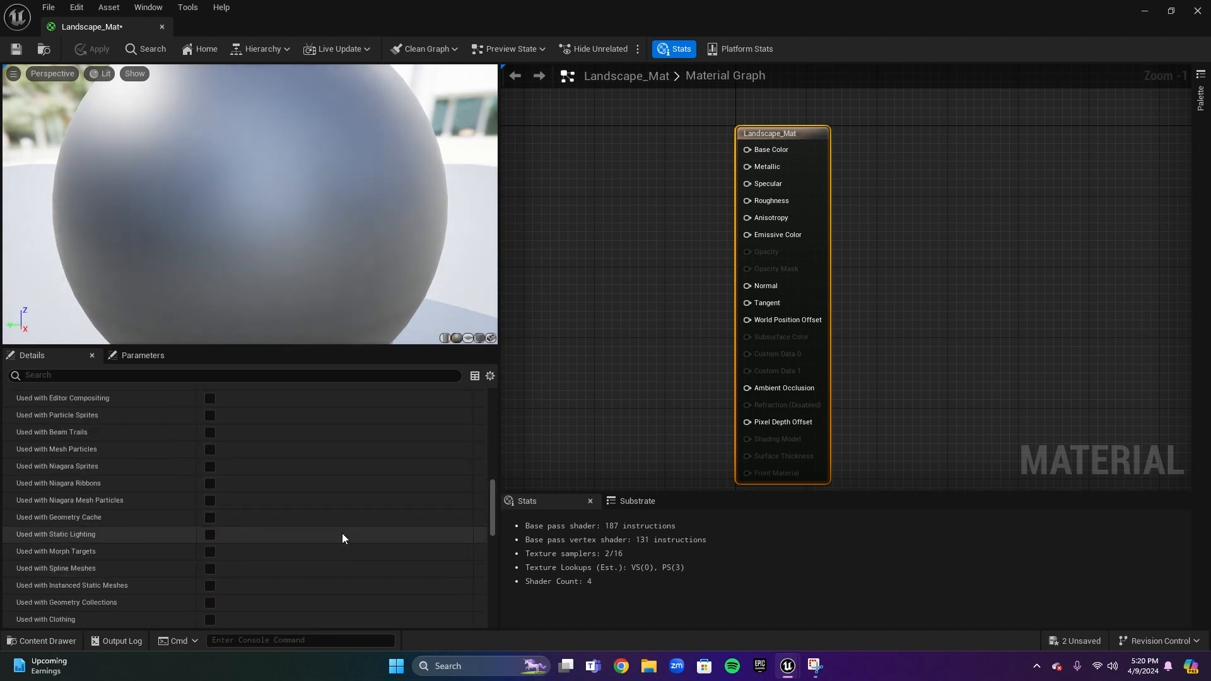
pyautogui.scroll(20, 342, 553)
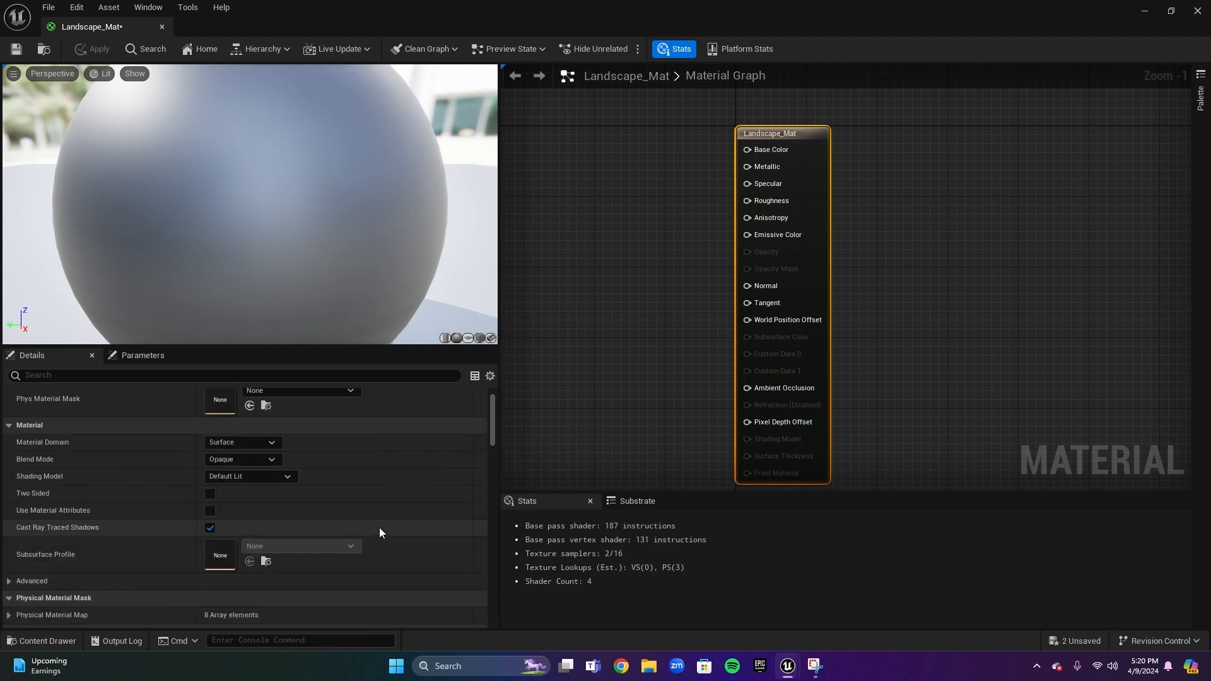
pyautogui.moveTo(611, 311); pyautogui.dragTo(800, 341, button='right')
pyautogui.scroll(-1, 757, 353)
pyautogui.moveTo(724, 375); pyautogui.dragTo(836, 333, button='right')
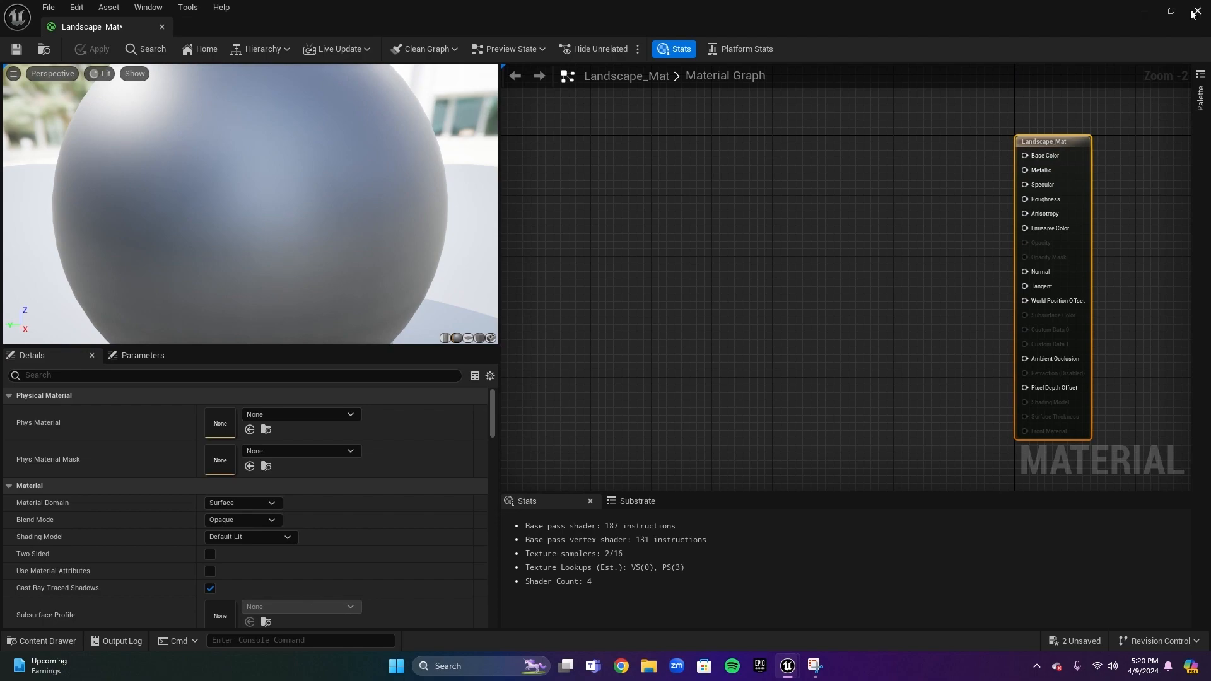
pyautogui.click(1146, 12)
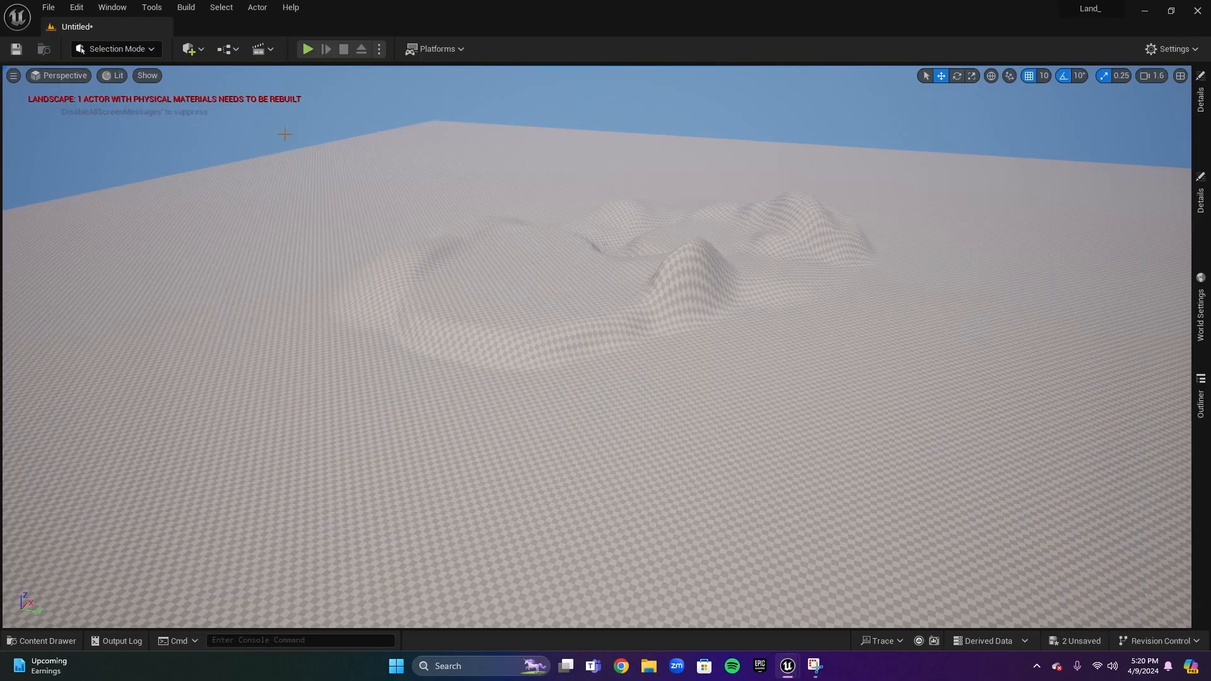
# Open Quixel Bridge and go to the Grass category under Surfaces
pyautogui.click(202, 48)
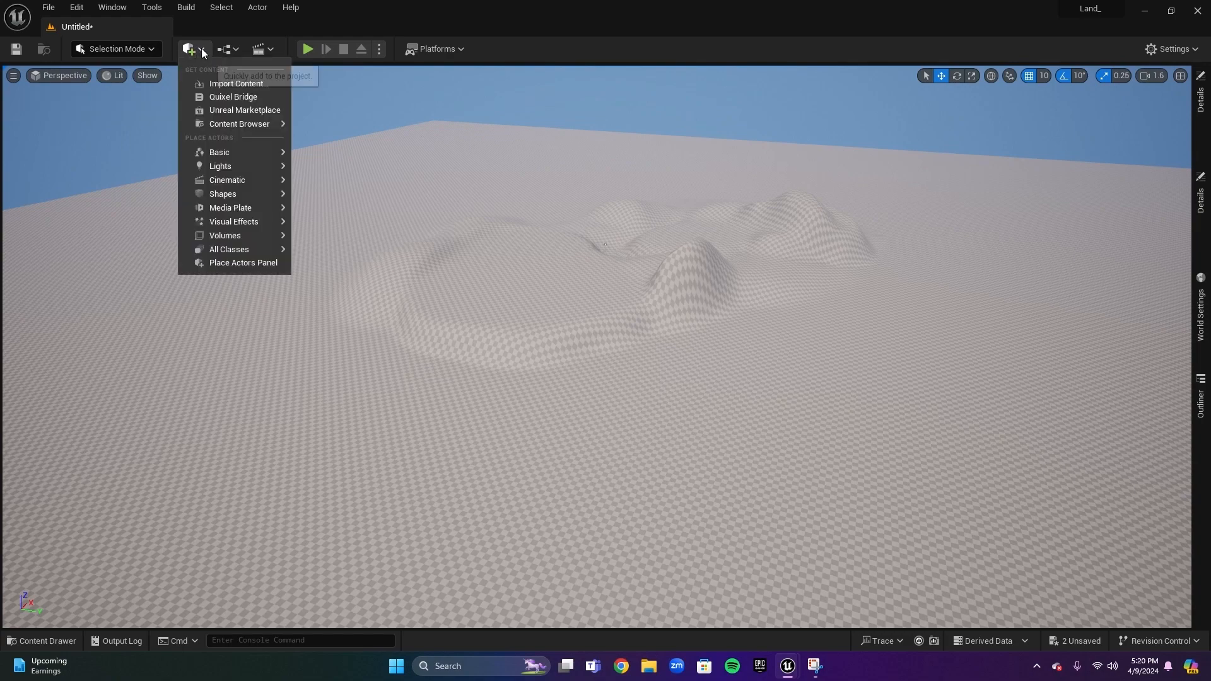
pyautogui.click(222, 97)
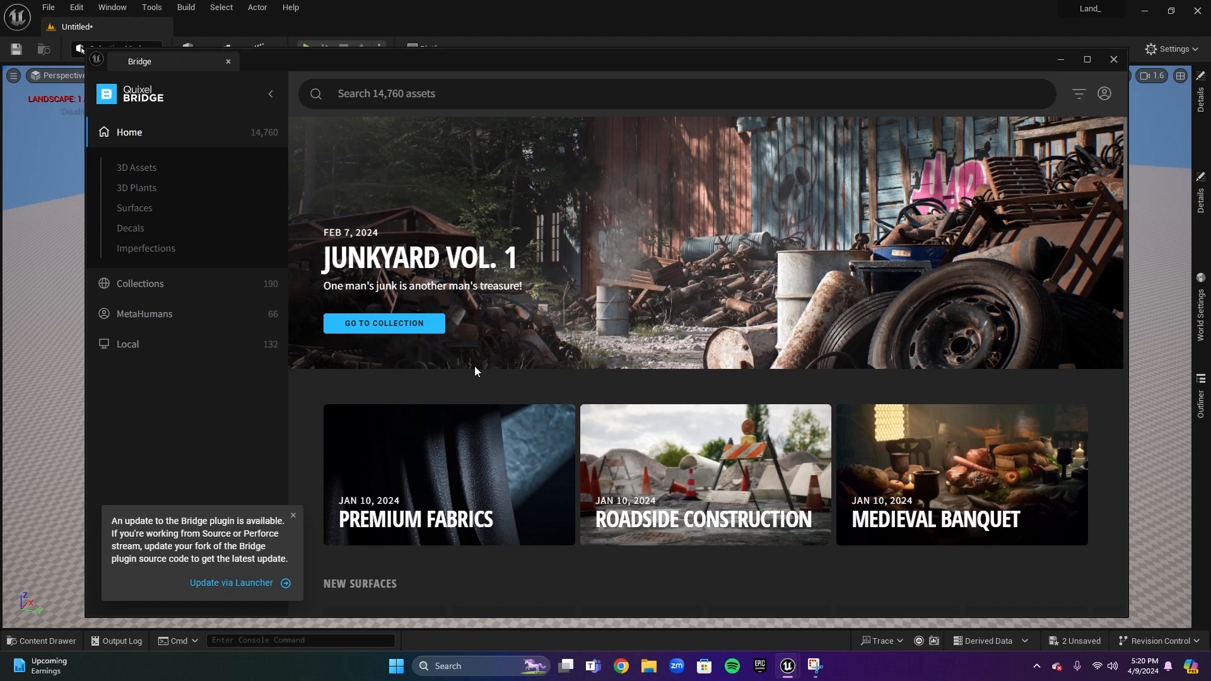
pyautogui.click(132, 210)
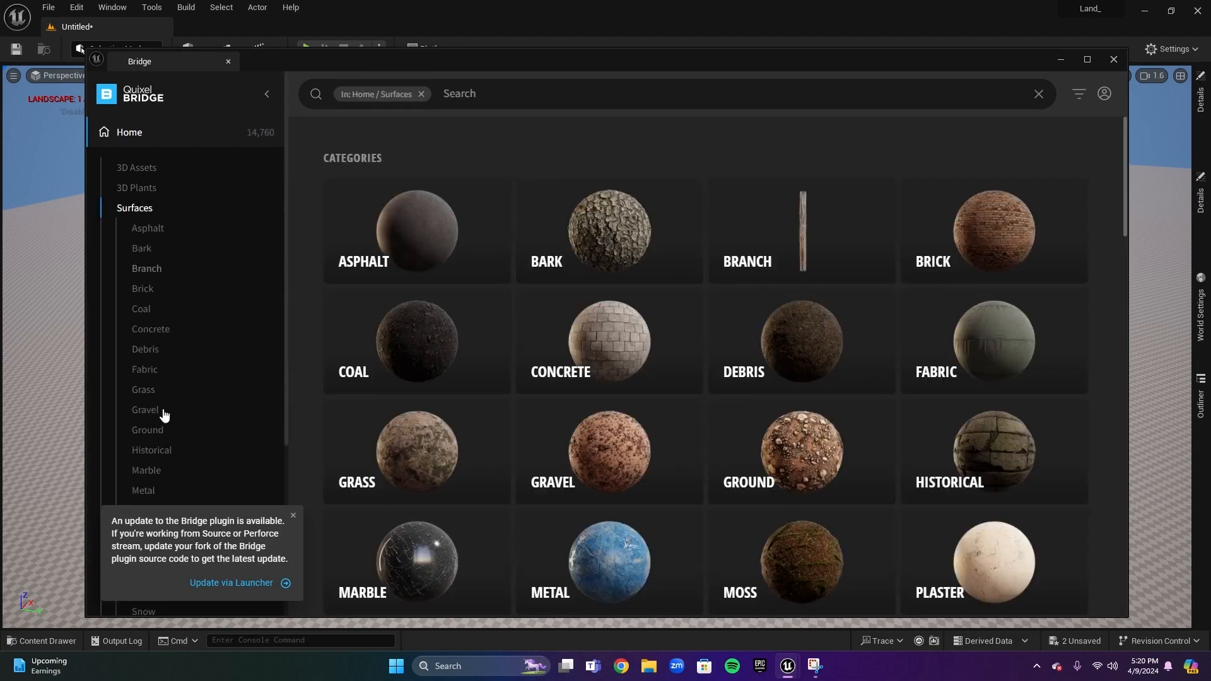
pyautogui.click(143, 390)
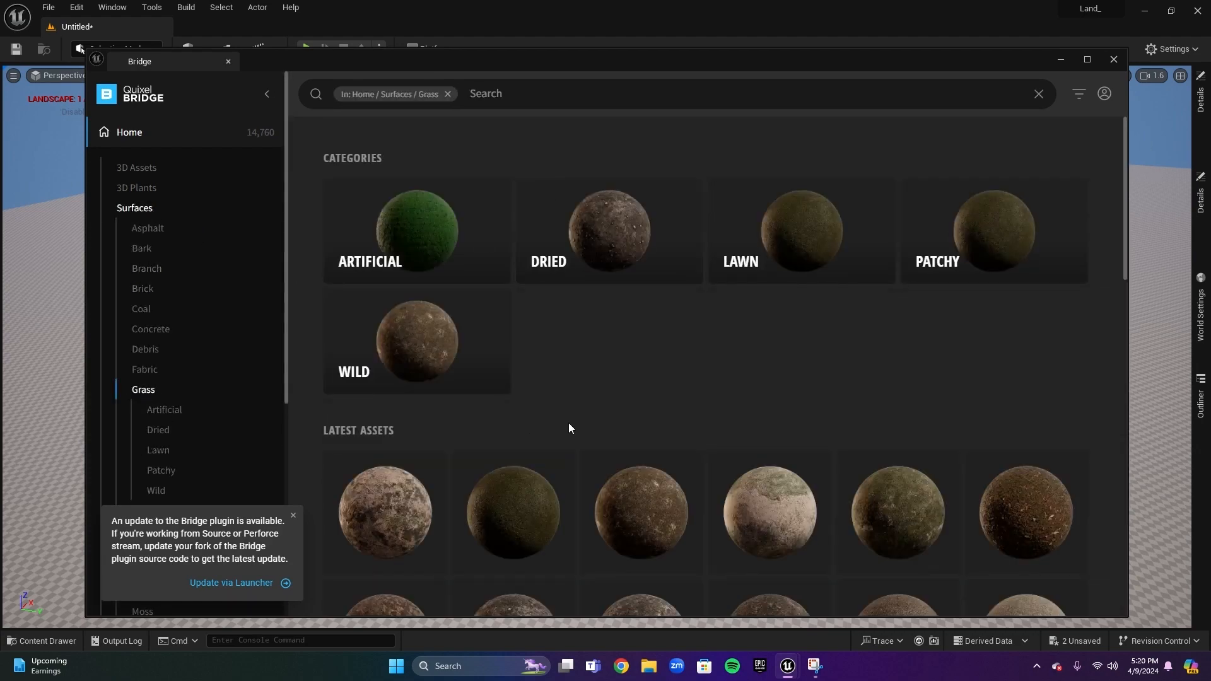
# Browse the grass surface assets to find a suitable ground texture
pyautogui.scroll(-8, 692, 366)
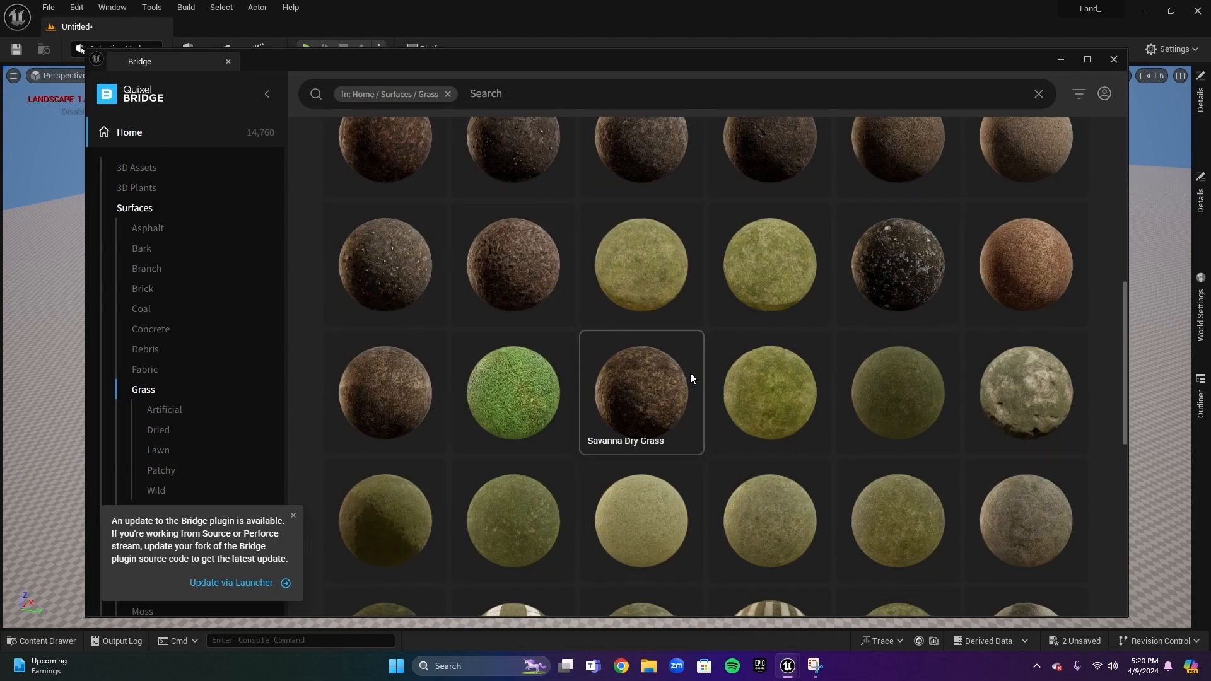
pyautogui.scroll(-1, 691, 373)
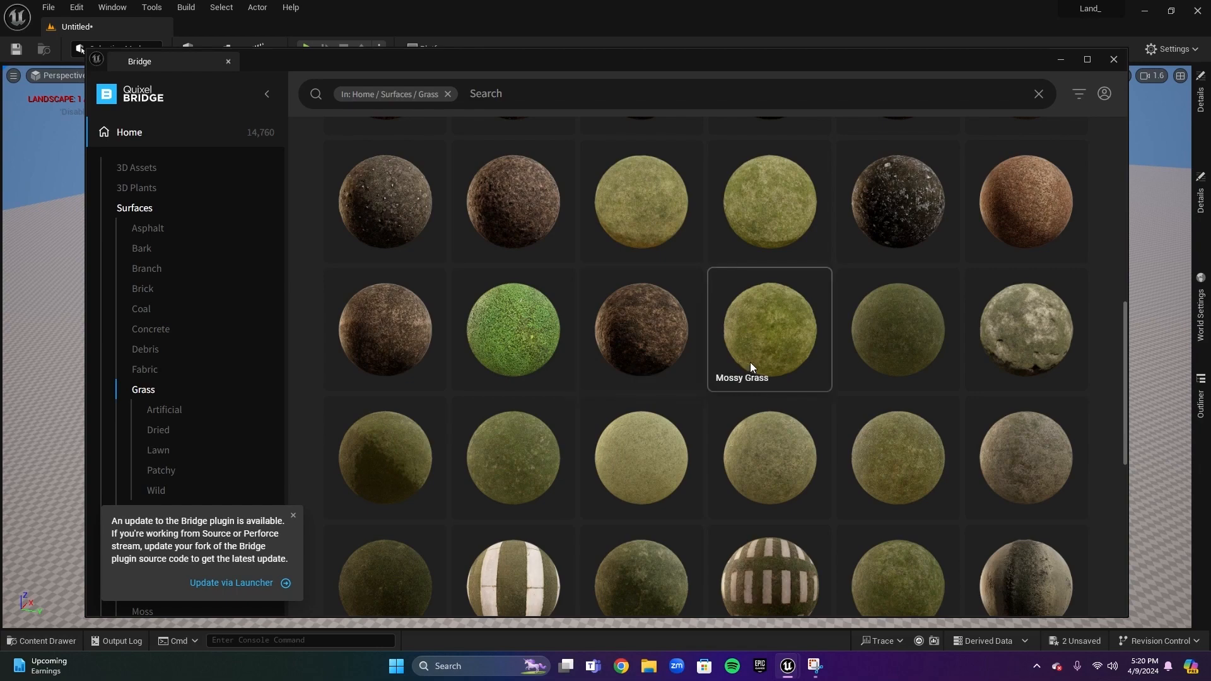
pyautogui.scroll(3, 749, 365)
pyautogui.scroll(4, 749, 366)
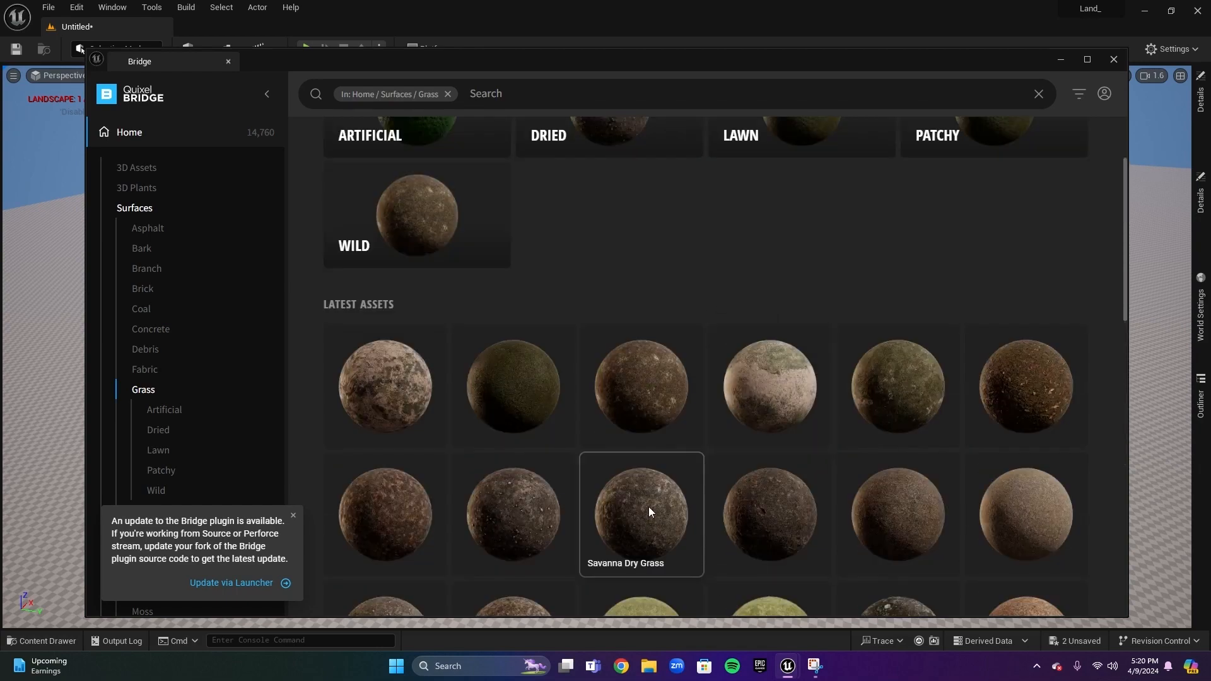
pyautogui.scroll(-2, 648, 505)
pyautogui.scroll(-2, 757, 357)
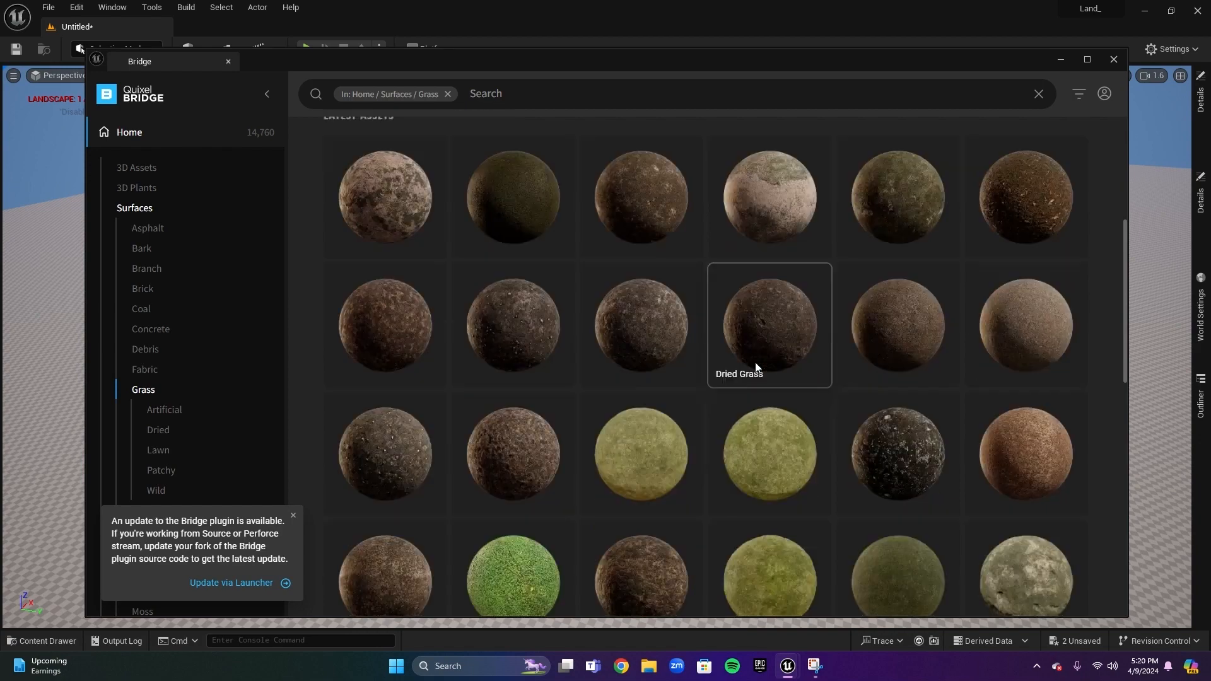
pyautogui.scroll(-2, 813, 404)
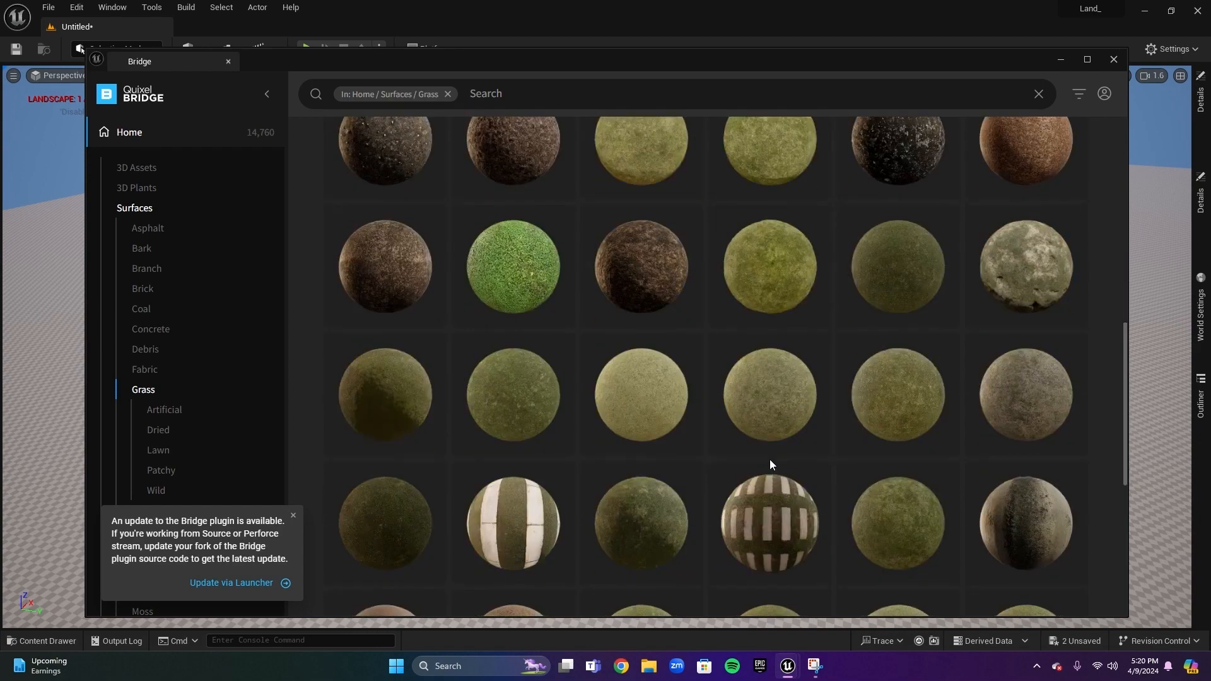
pyautogui.scroll(-2, 675, 368)
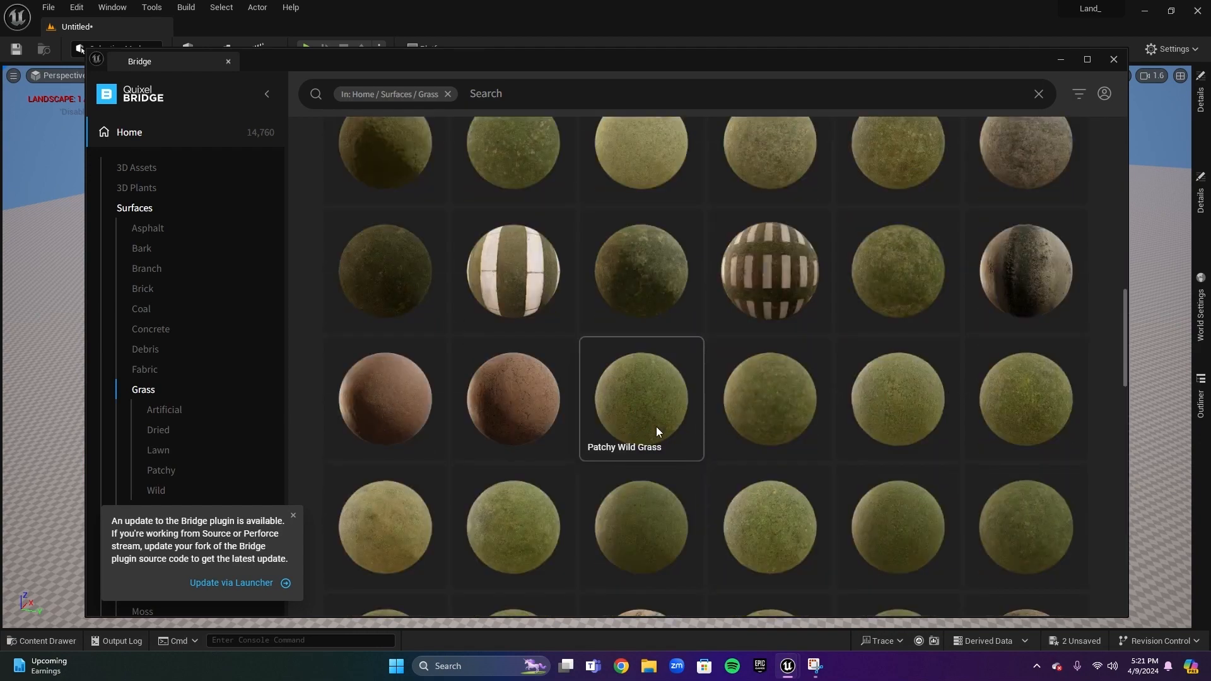
pyautogui.scroll(2, 664, 449)
pyautogui.scroll(2, 665, 456)
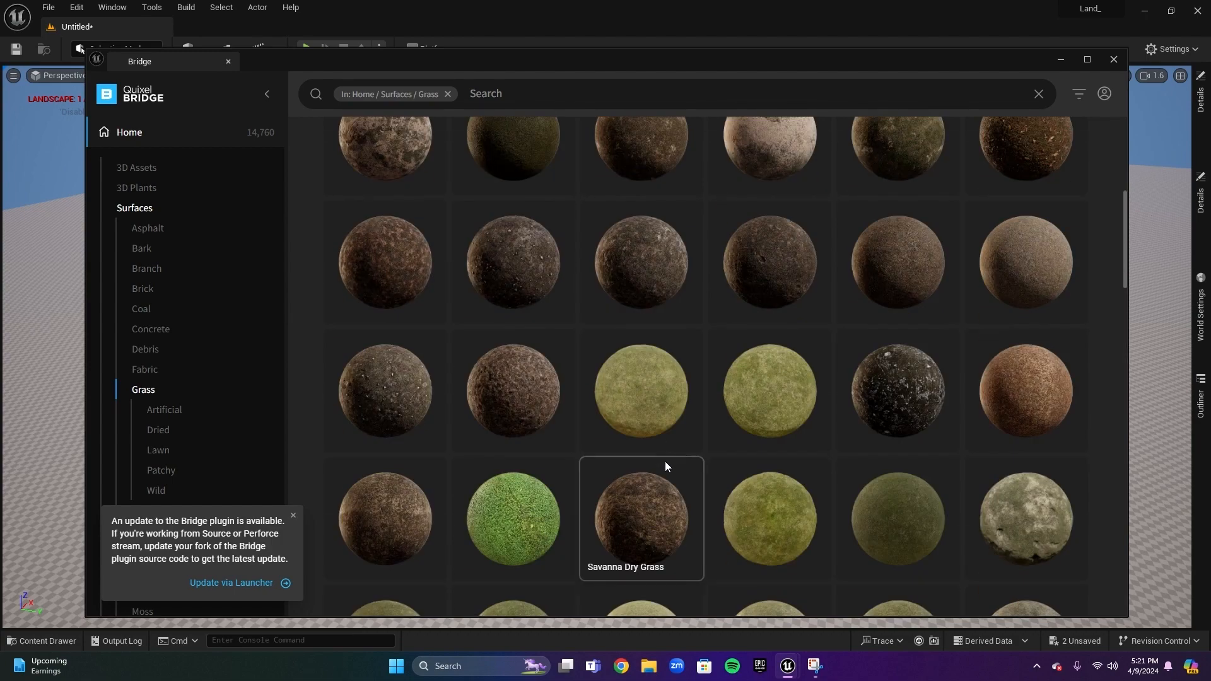
pyautogui.scroll(2, 665, 467)
pyautogui.scroll(-1, 636, 490)
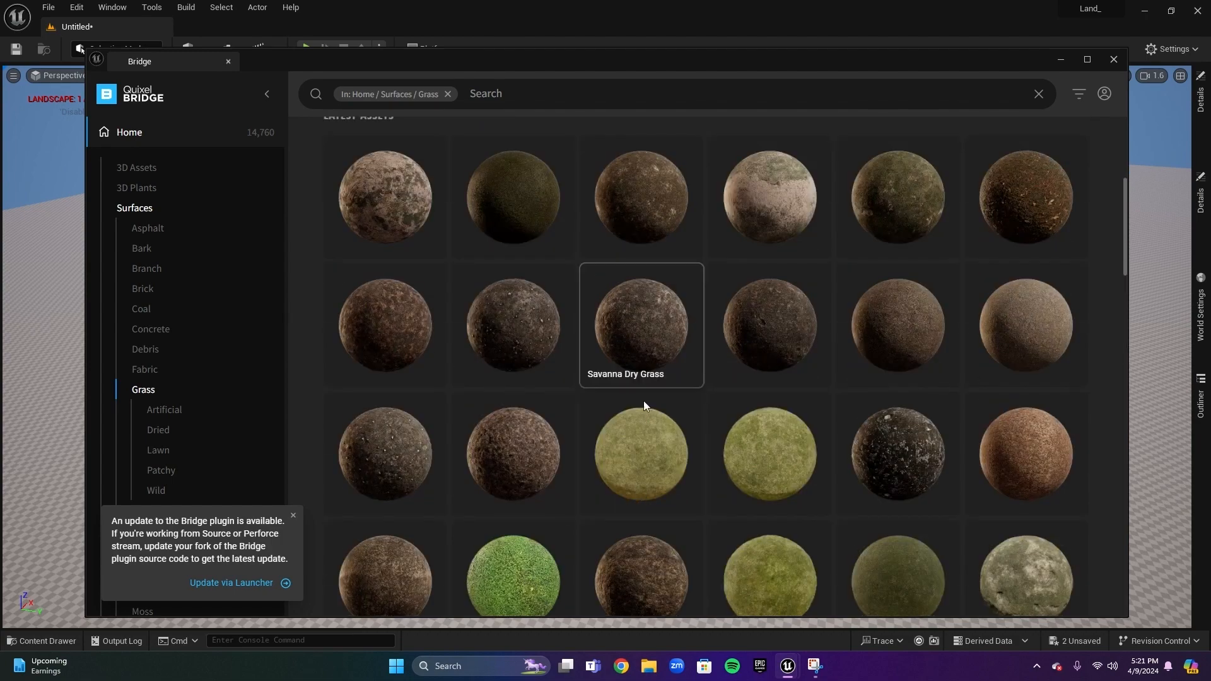
# Open the Dried Grass surface, sign in to Bridge, and set the download quality to Medium Quality
pyautogui.click(782, 324)
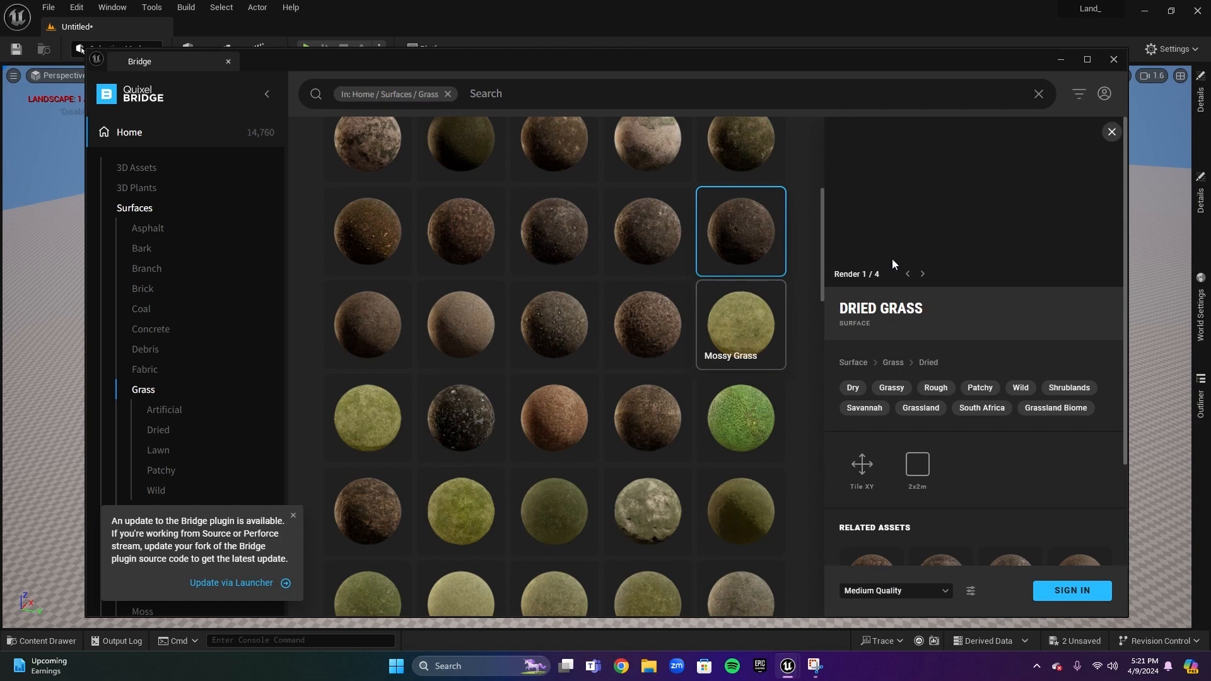
pyautogui.click(1056, 587)
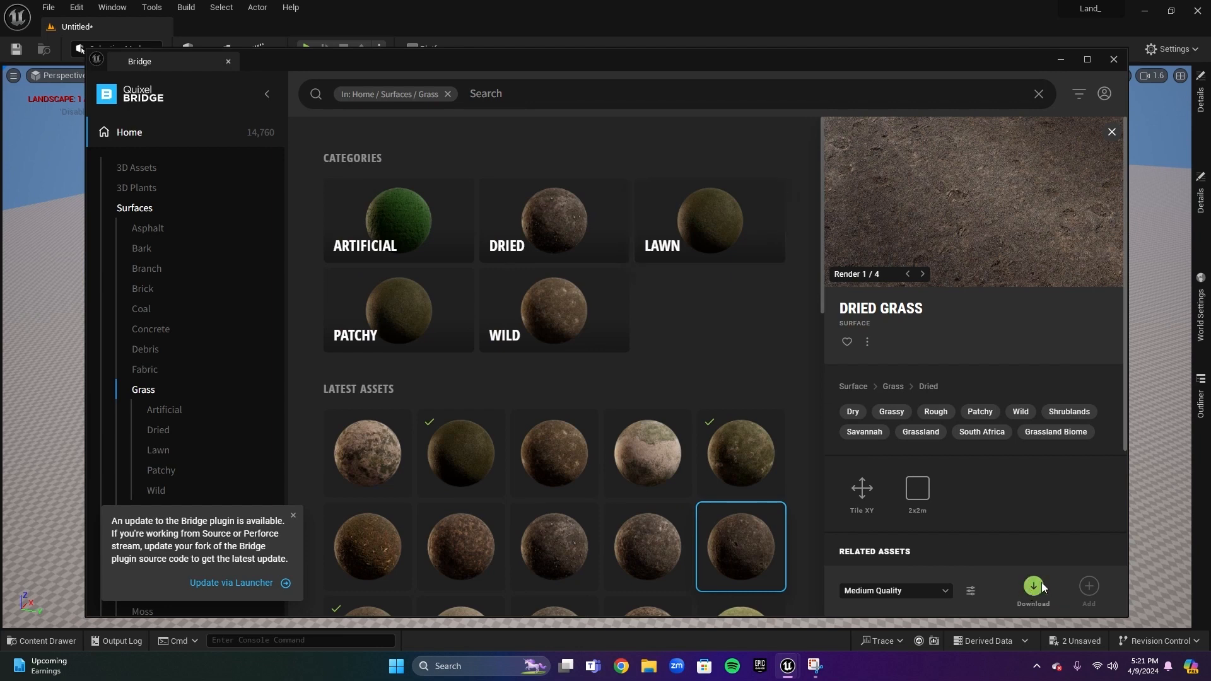
pyautogui.click(919, 591)
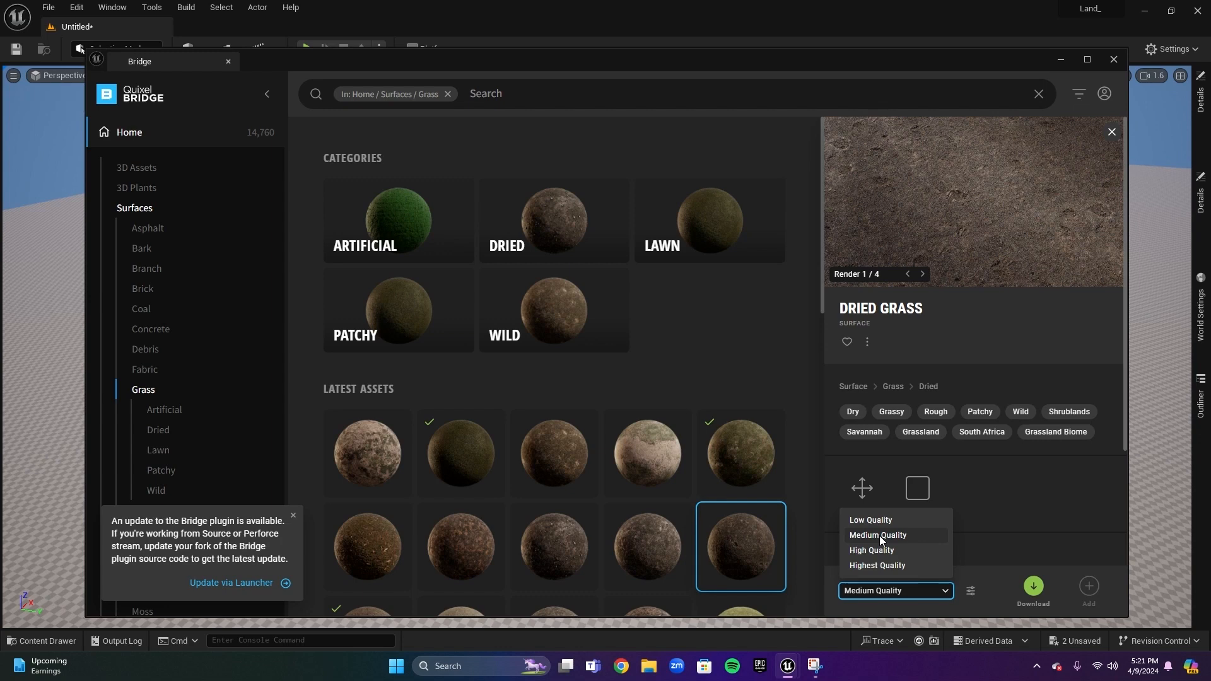
pyautogui.click(880, 536)
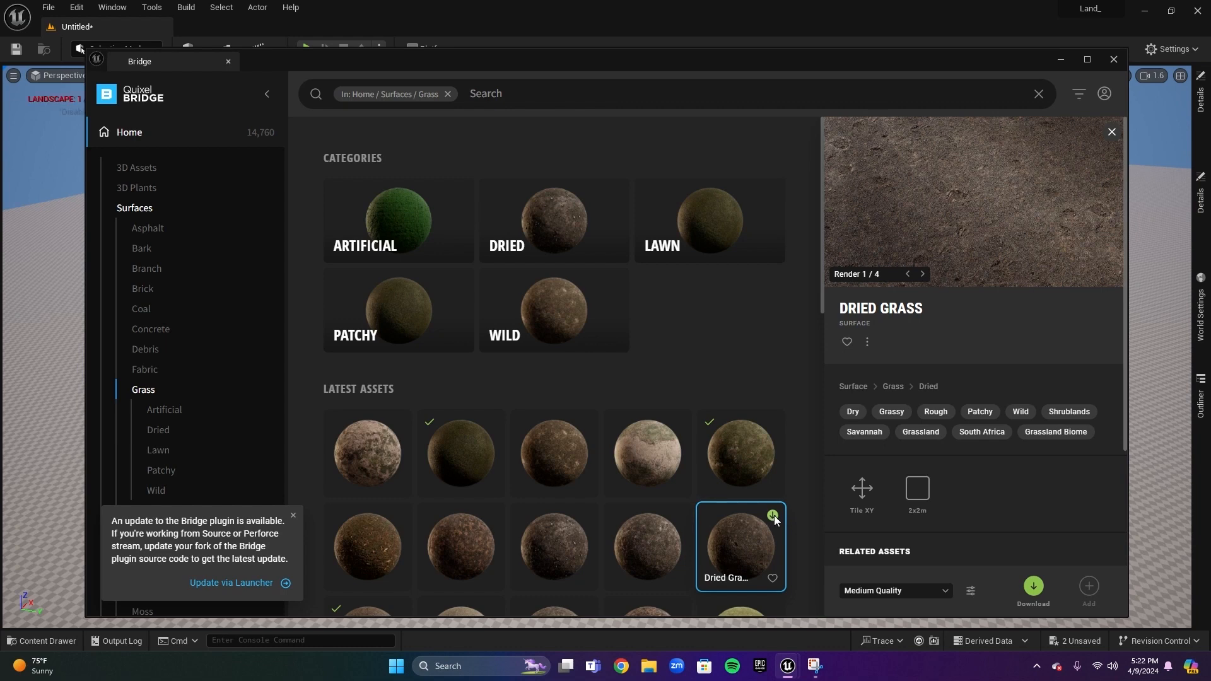
# Download the Mossy Grass and Dried Grass surfaces
pyautogui.scroll(-2, 712, 543)
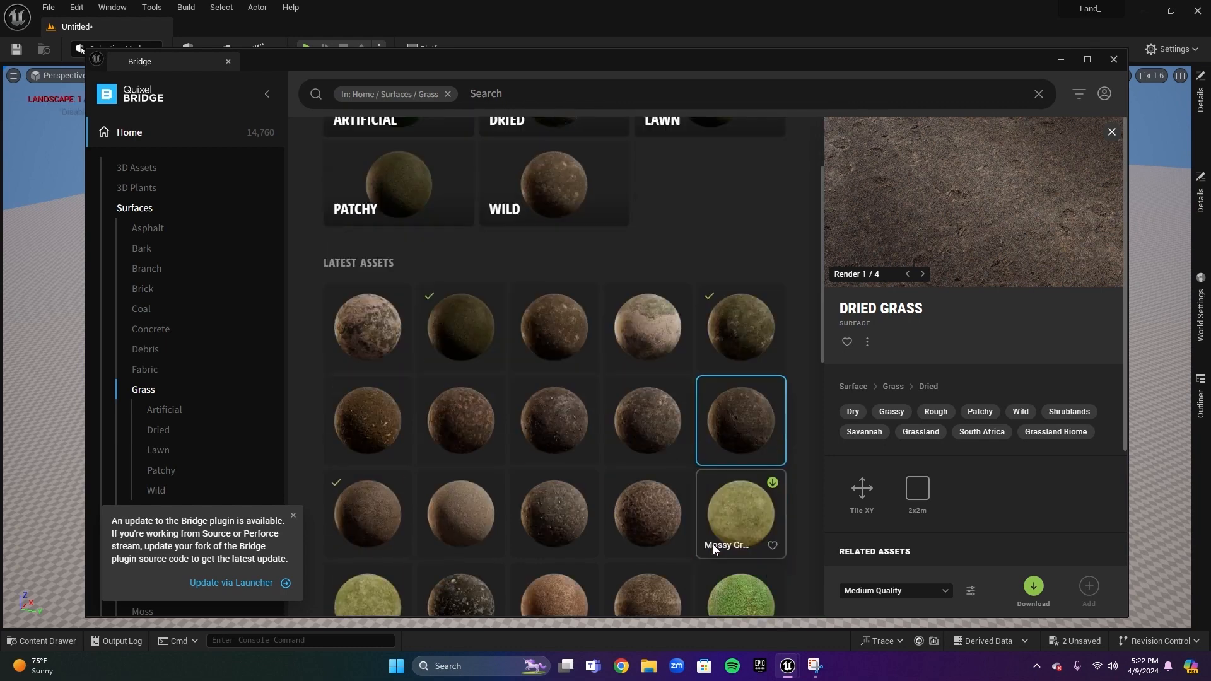
pyautogui.click(741, 513)
pyautogui.click(771, 484)
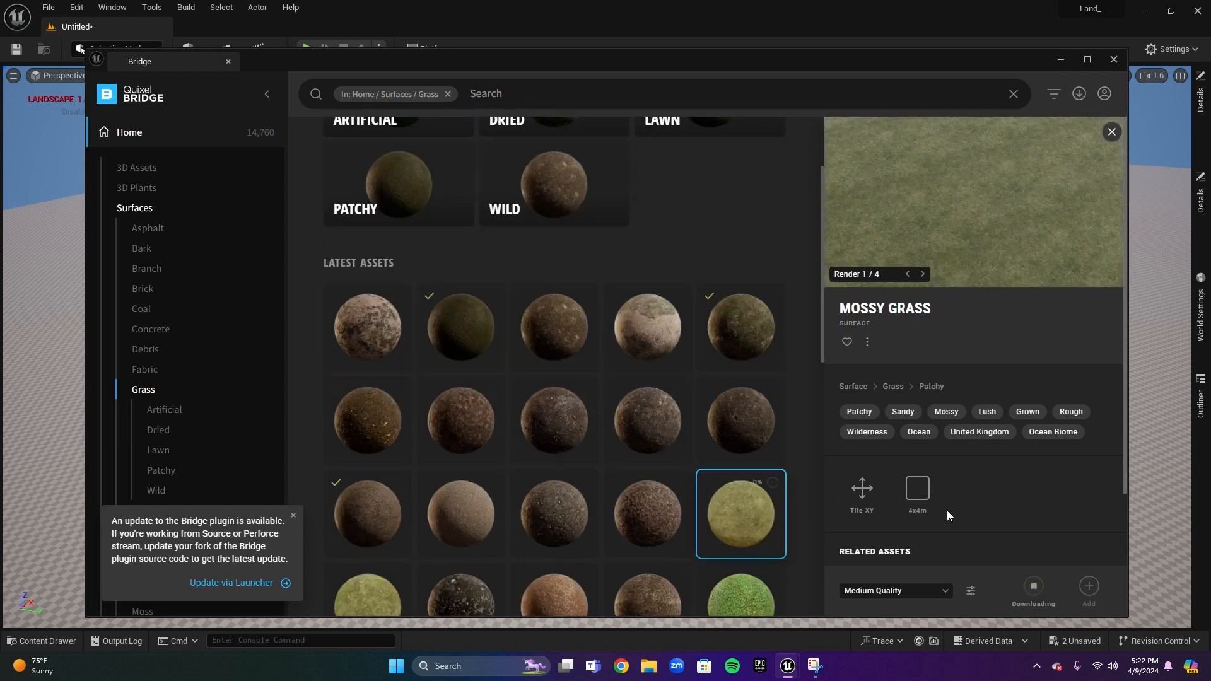
pyautogui.click(774, 397)
pyautogui.click(774, 391)
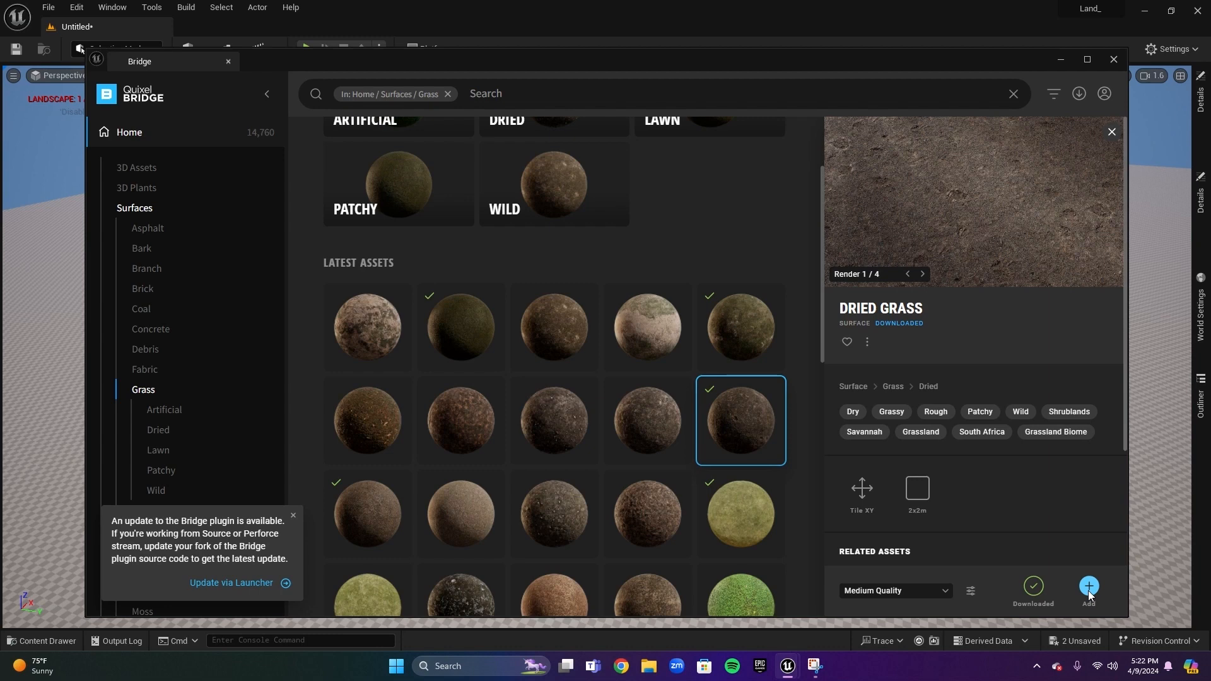
# Add the Dried Grass surface to the project and close the Content Browser window
pyautogui.click(1089, 588)
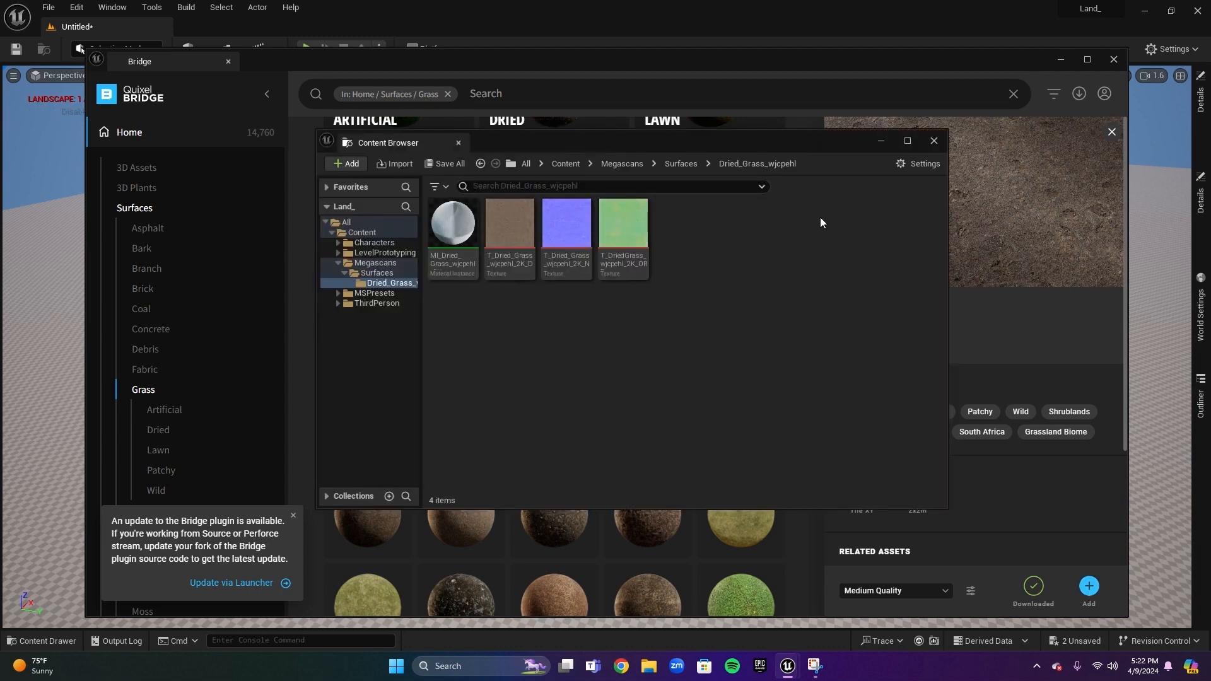
pyautogui.click(933, 142)
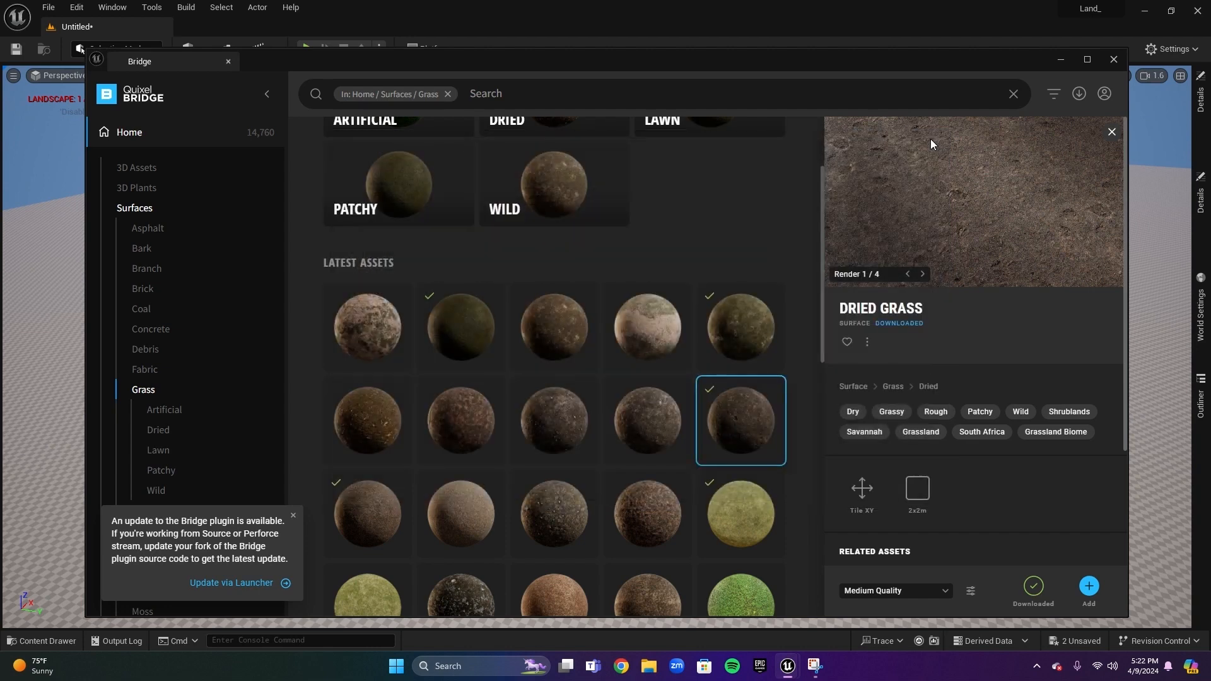
# Add the Mossy Grass surface to the project and close the Content Browser window
pyautogui.scroll(-5, 701, 397)
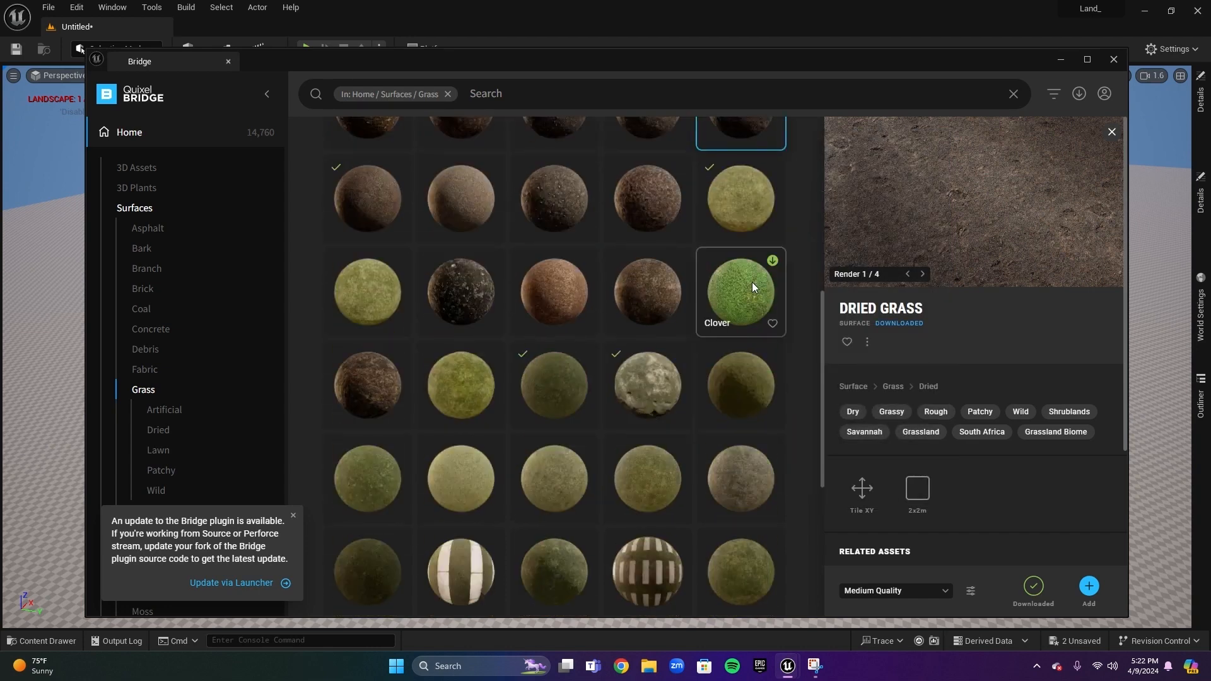
pyautogui.click(558, 380)
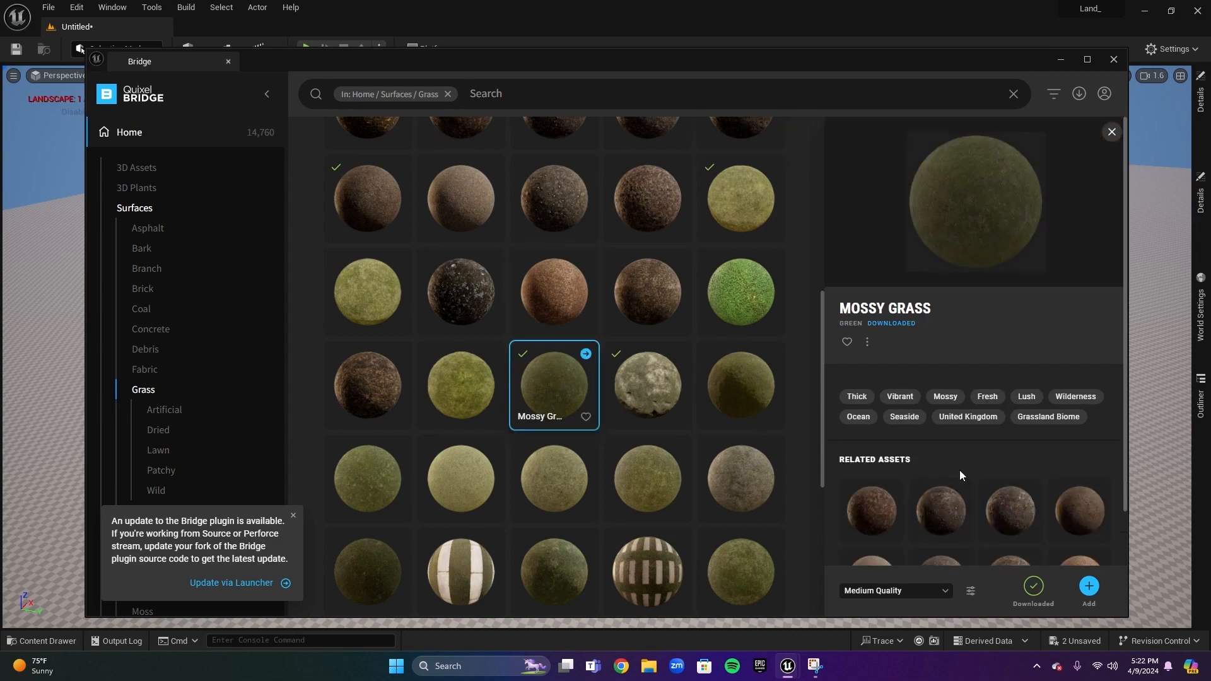
pyautogui.click(1090, 586)
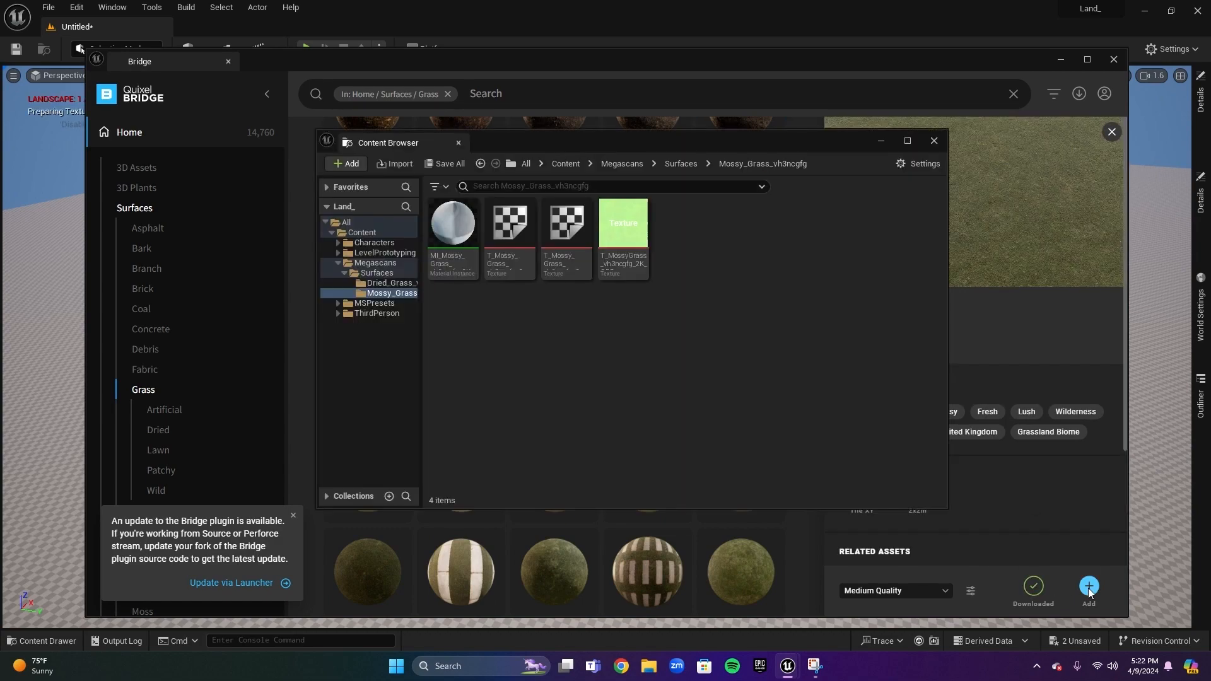
pyautogui.click(937, 140)
# Add the Mossy Wild Grass surface to the project and close the Content Browser window
pyautogui.scroll(-5, 630, 474)
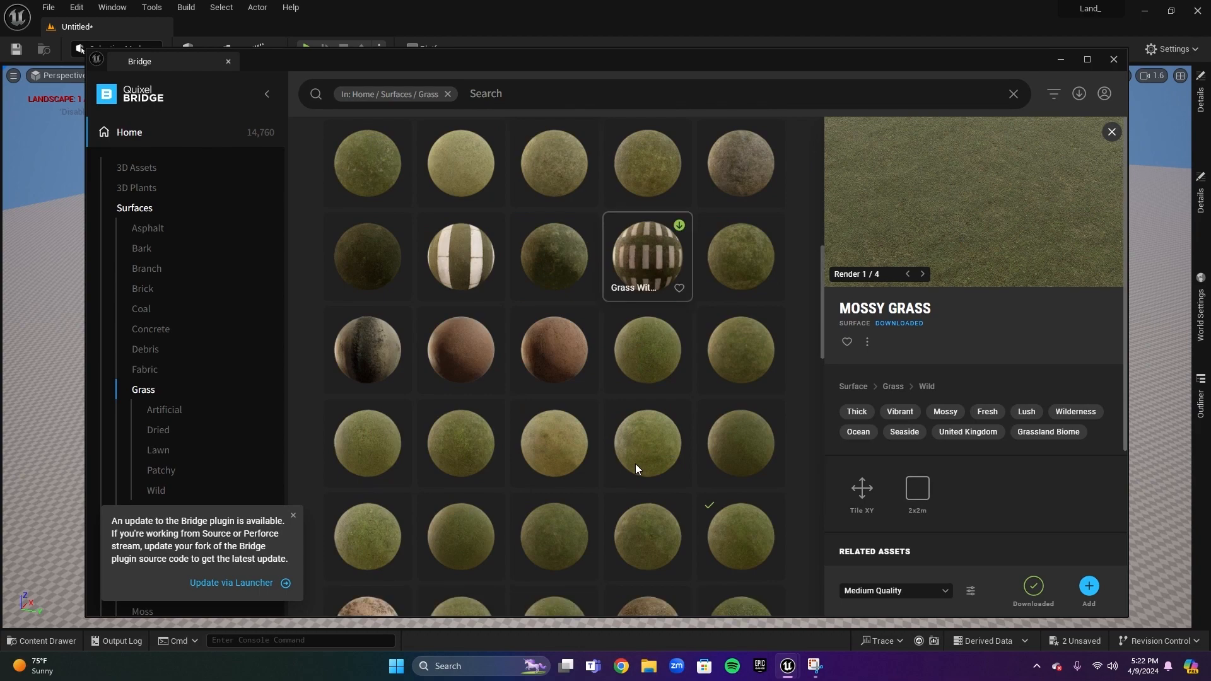
pyautogui.scroll(4, 650, 419)
pyautogui.click(627, 333)
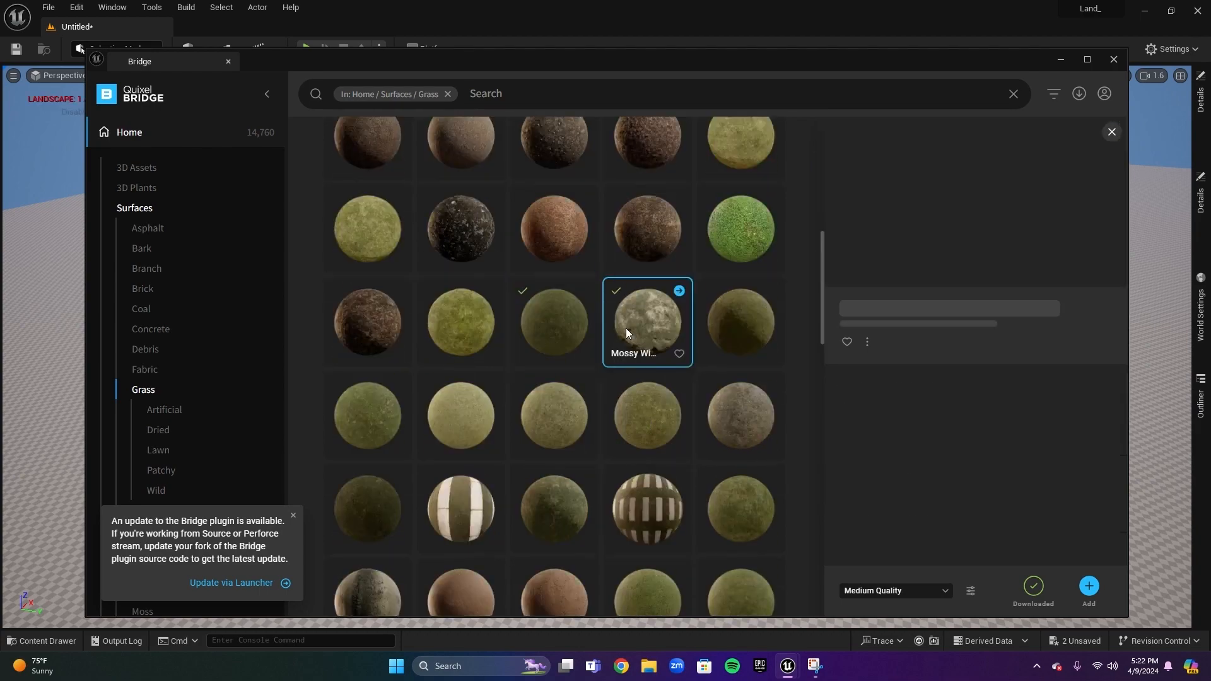
pyautogui.click(1094, 590)
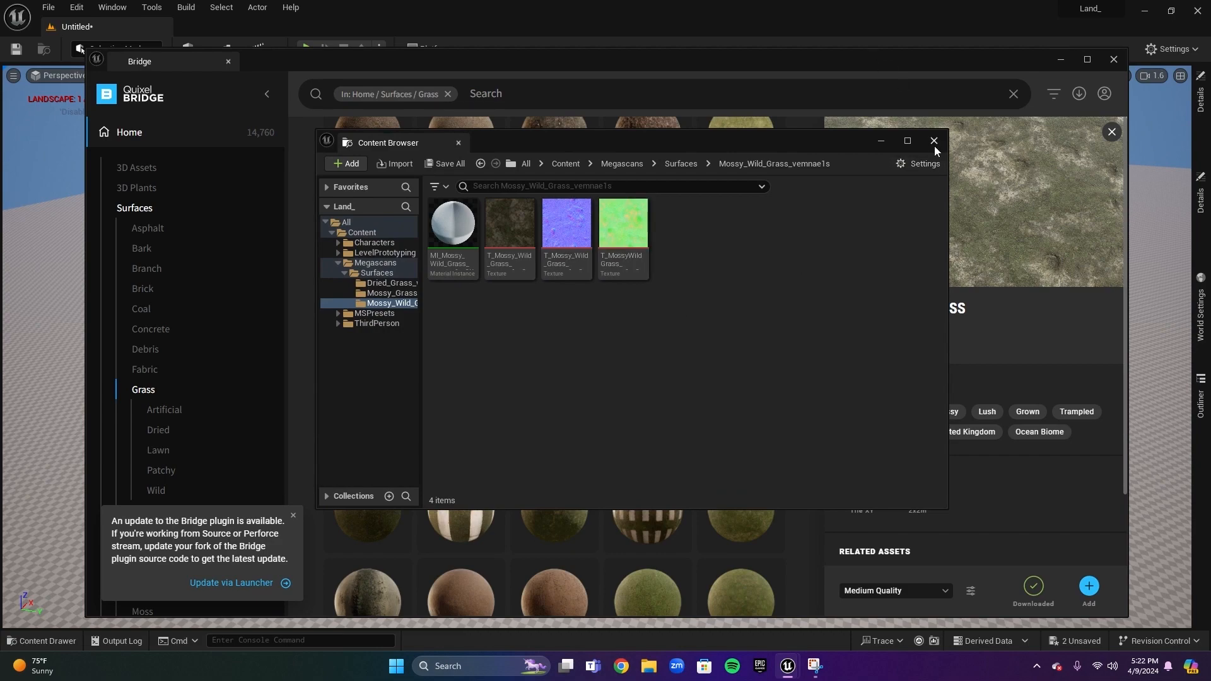
pyautogui.click(935, 143)
# Download the Dried Wild Grass surface, add it to the project, and close the Content Browser window
pyautogui.scroll(-10, 547, 411)
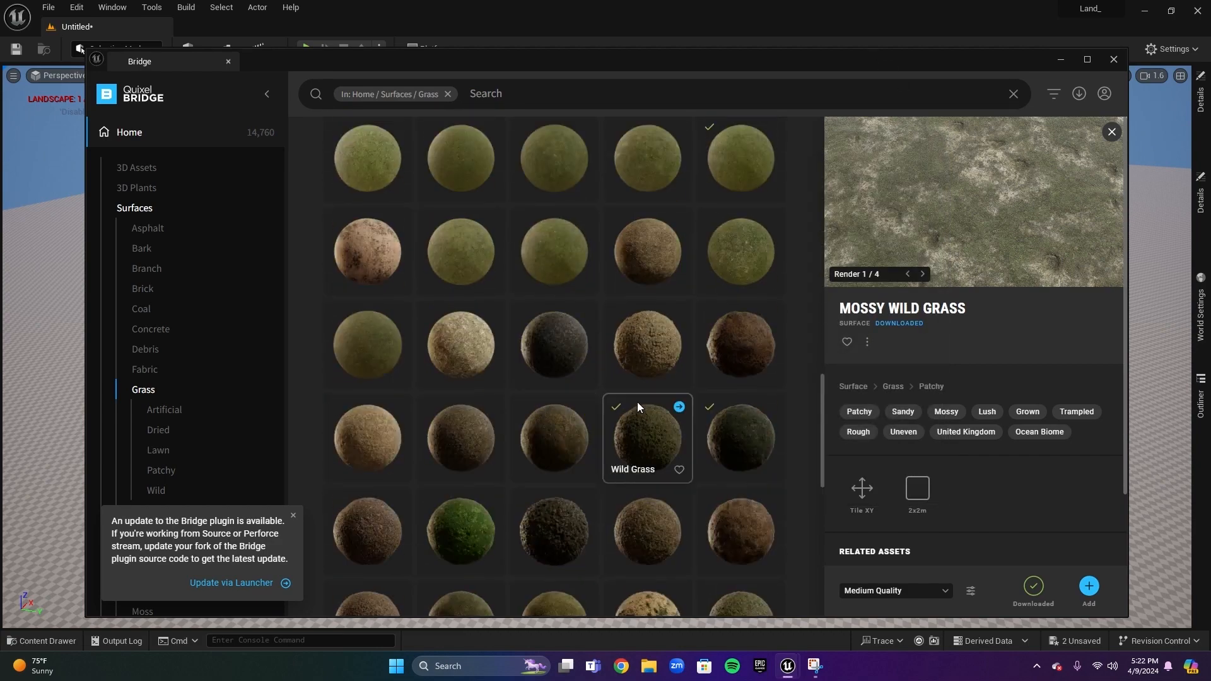
pyautogui.scroll(-3, 562, 463)
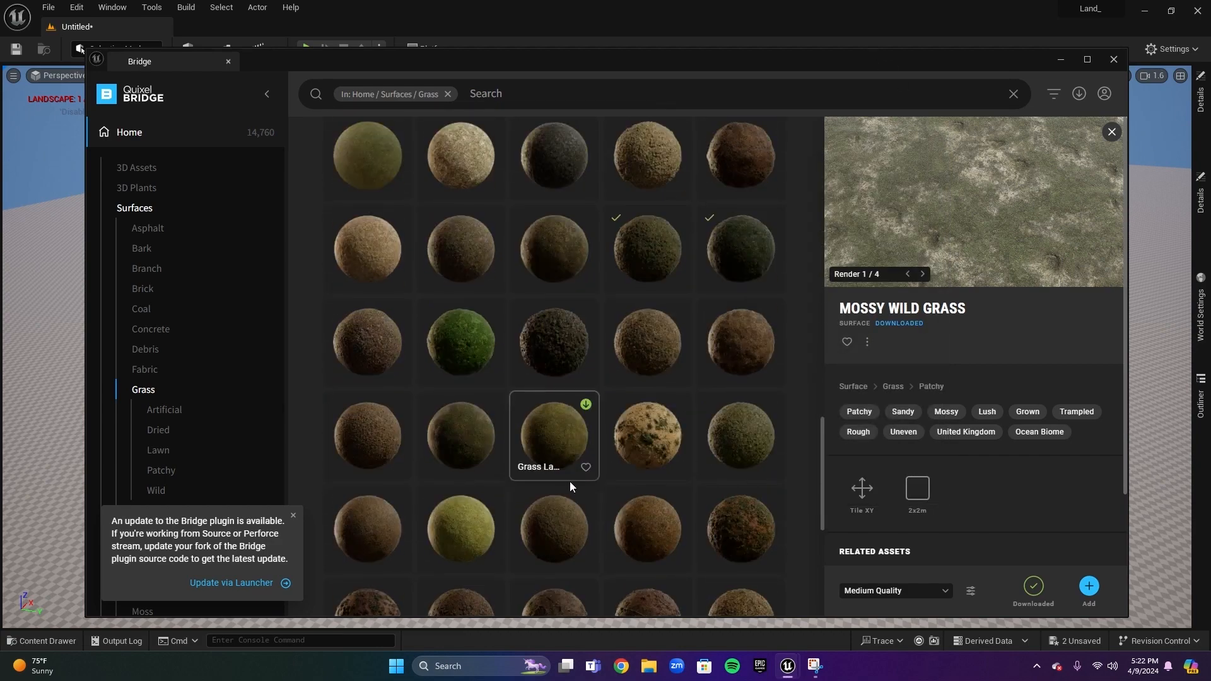
pyautogui.click(547, 536)
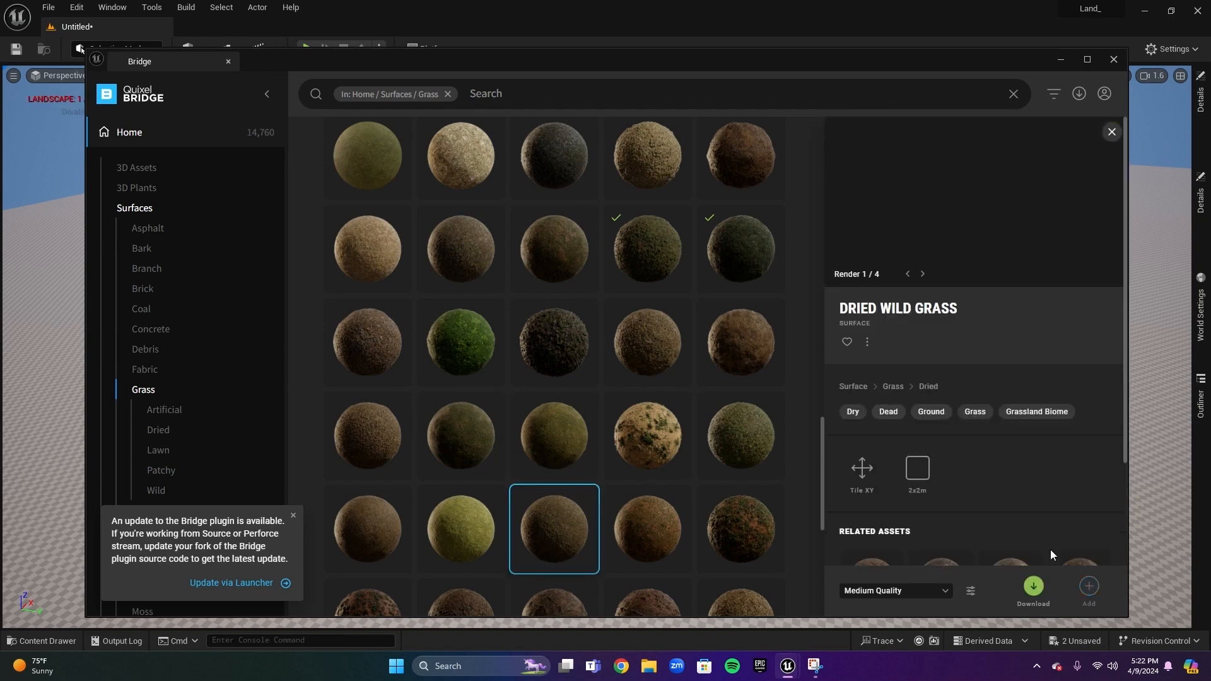
pyautogui.click(1033, 590)
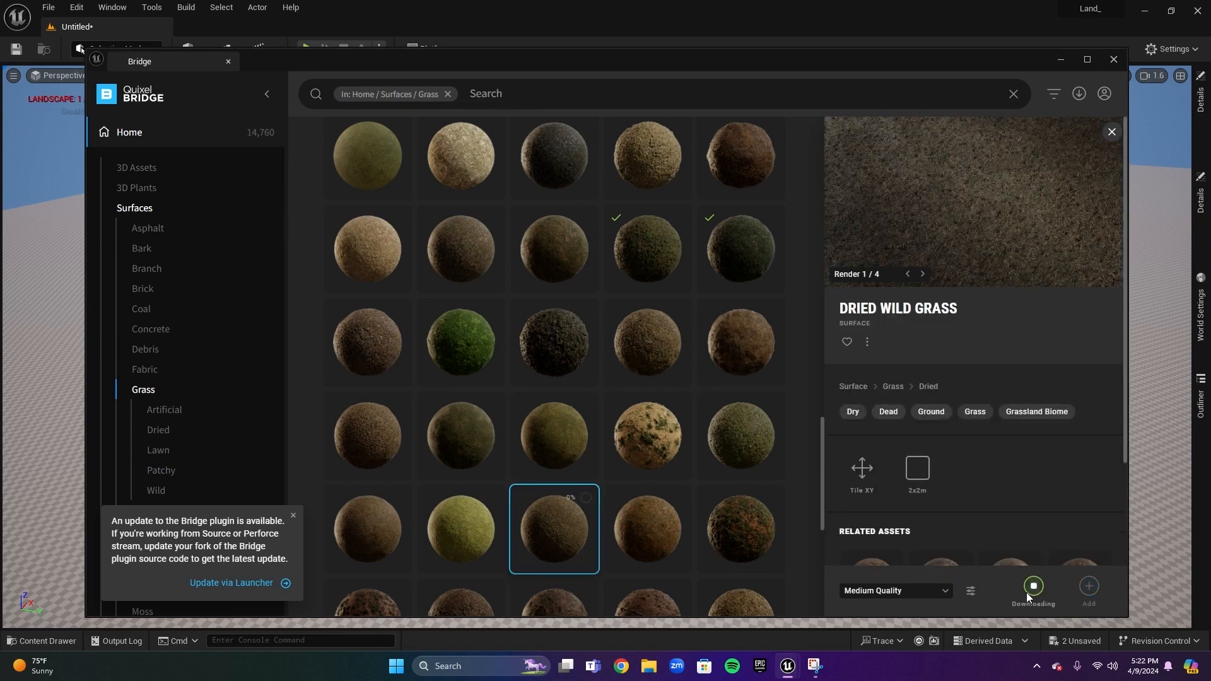
pyautogui.click(1090, 587)
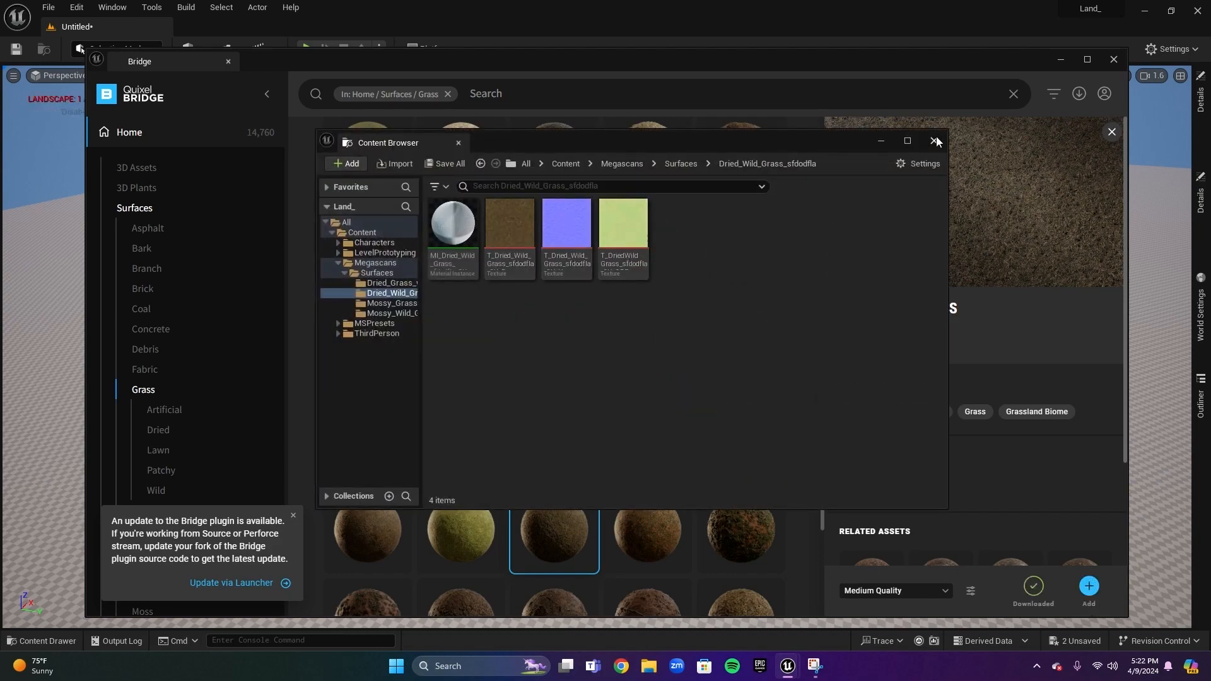
pyautogui.click(1112, 63)
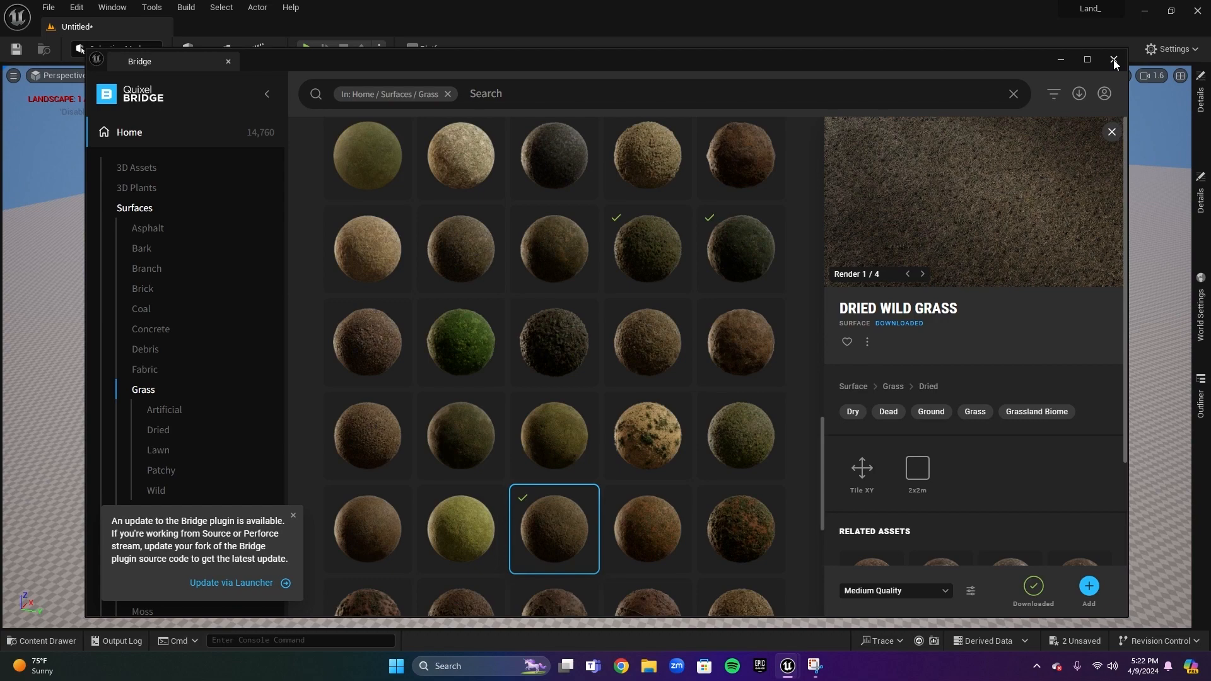
# Close Bridge and return to the Landscape_Mat material editor
pyautogui.click(1114, 59)
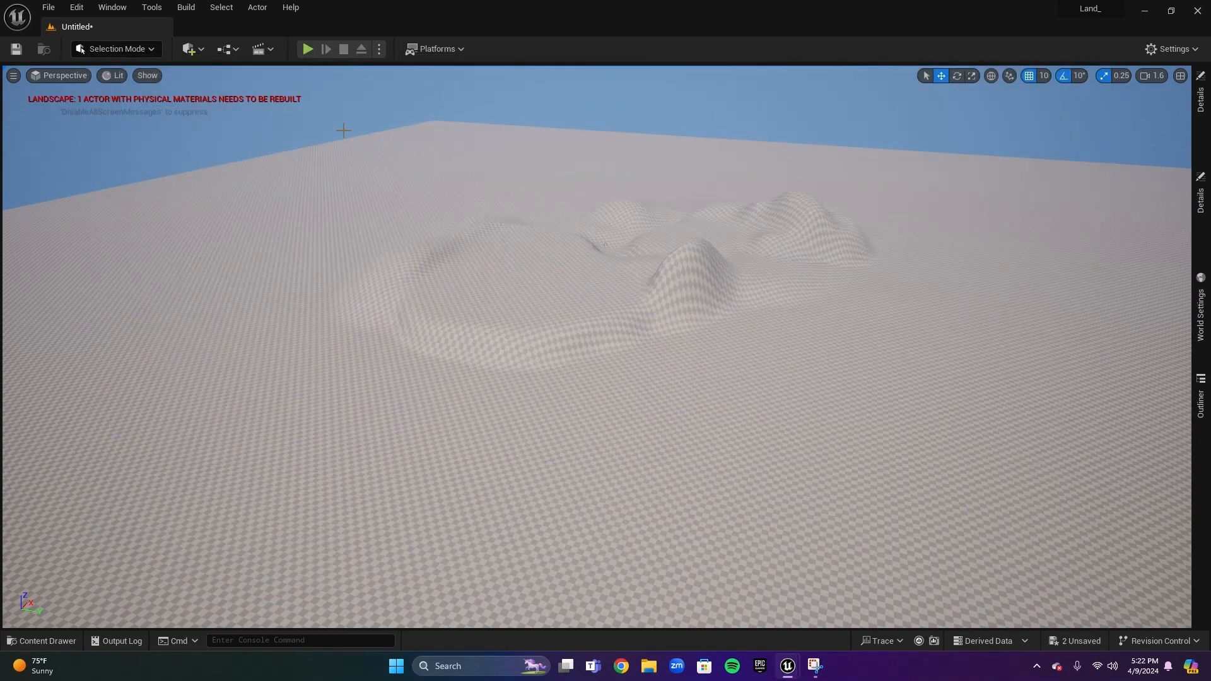
pyautogui.click(67, 641)
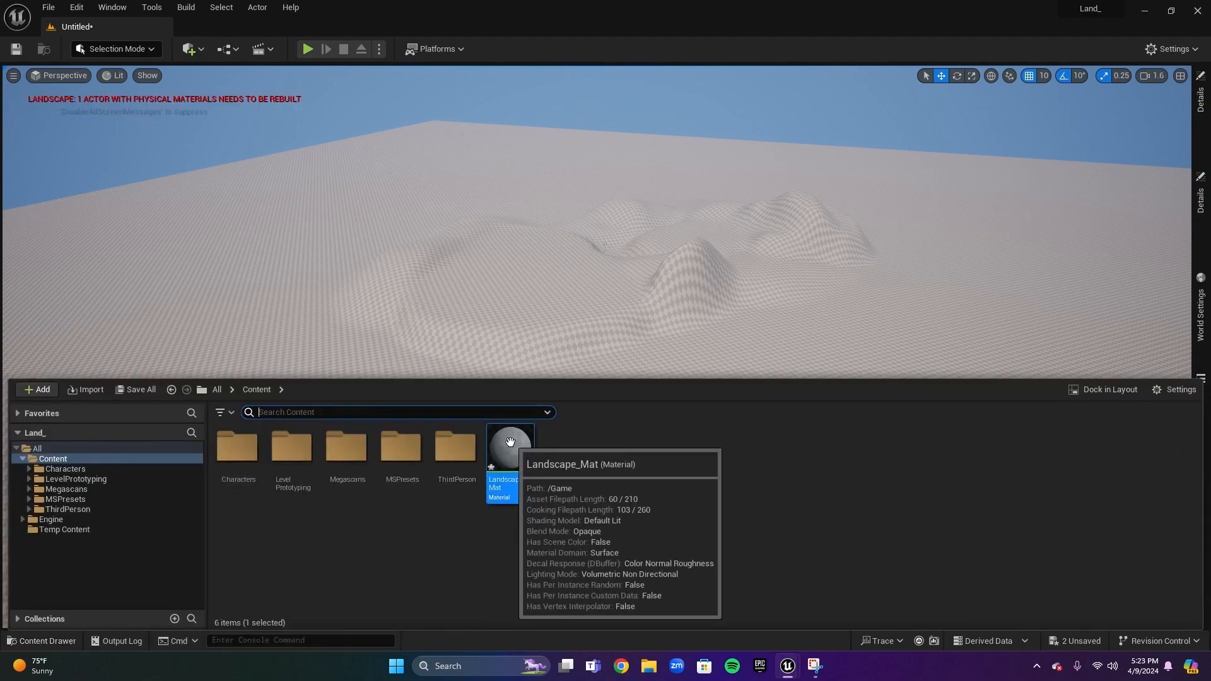
pyautogui.moveTo(788, 666)
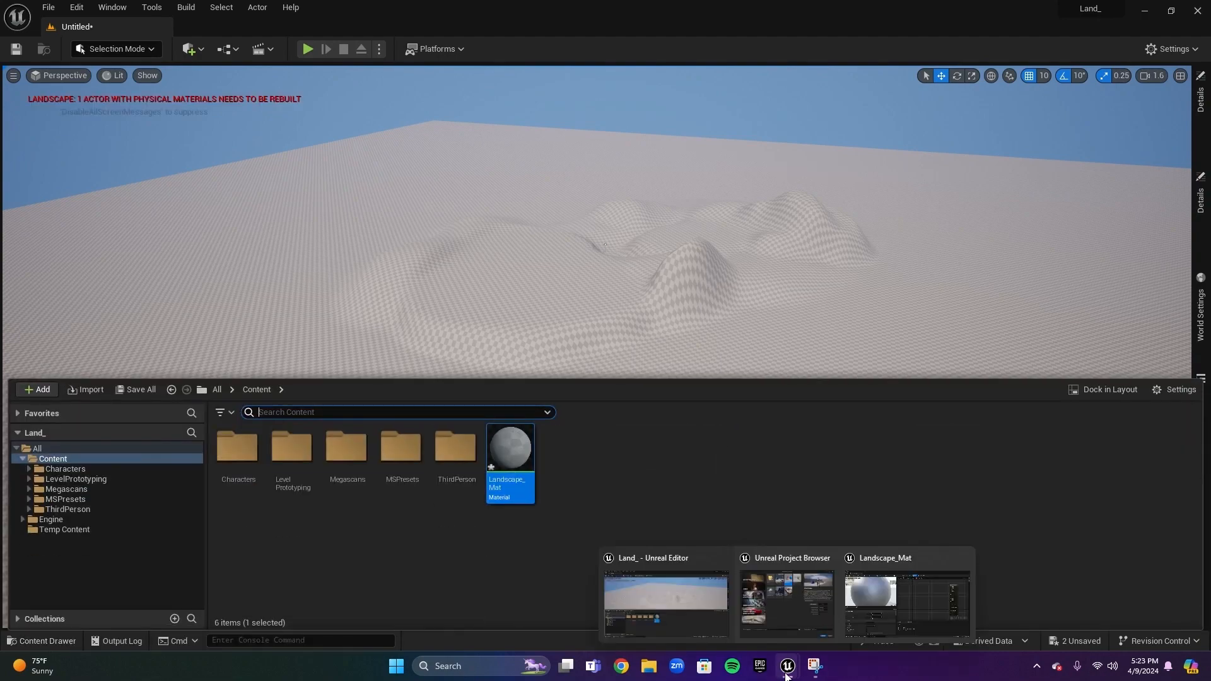
pyautogui.click(865, 612)
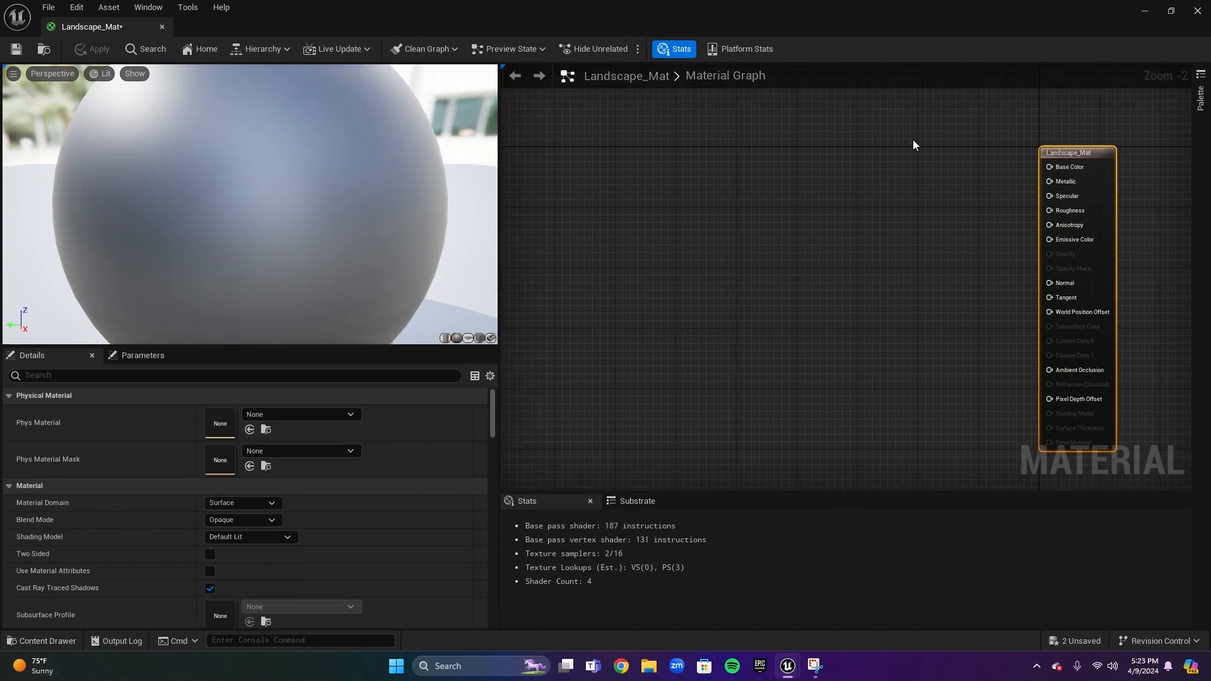
pyautogui.click(837, 171)
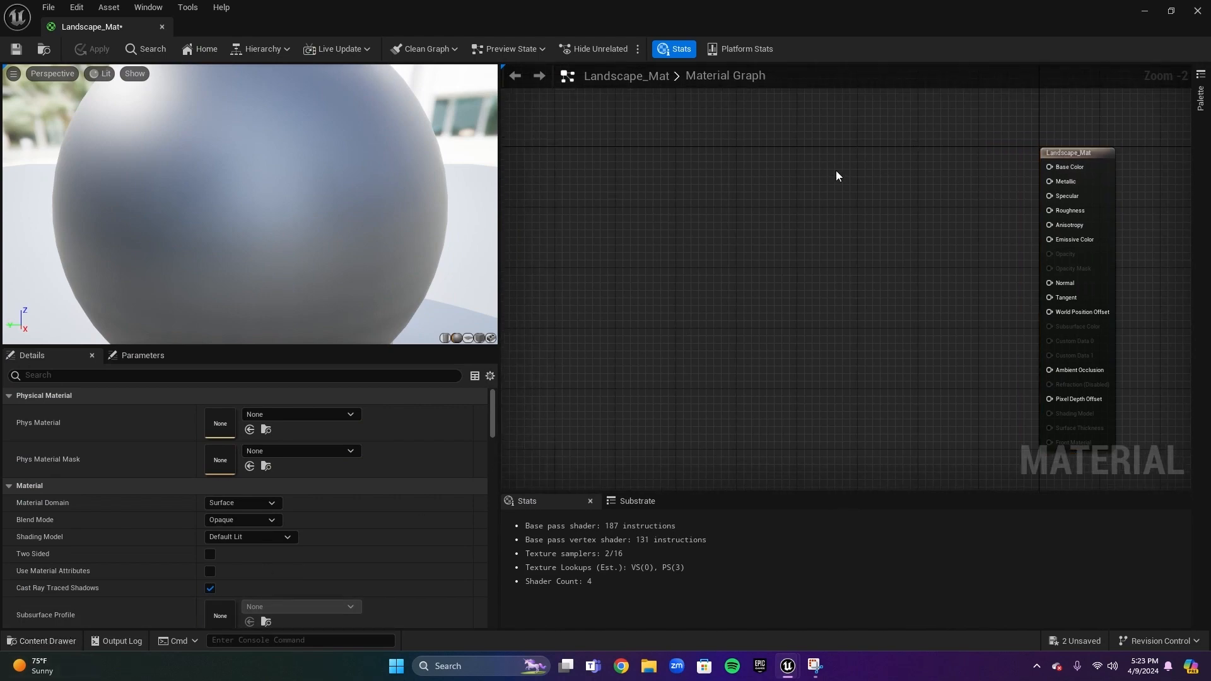
# Add a LandscapeLayerBlend node to the material graph
pyautogui.rightClick(836, 169)
pyautogui.write('layer')
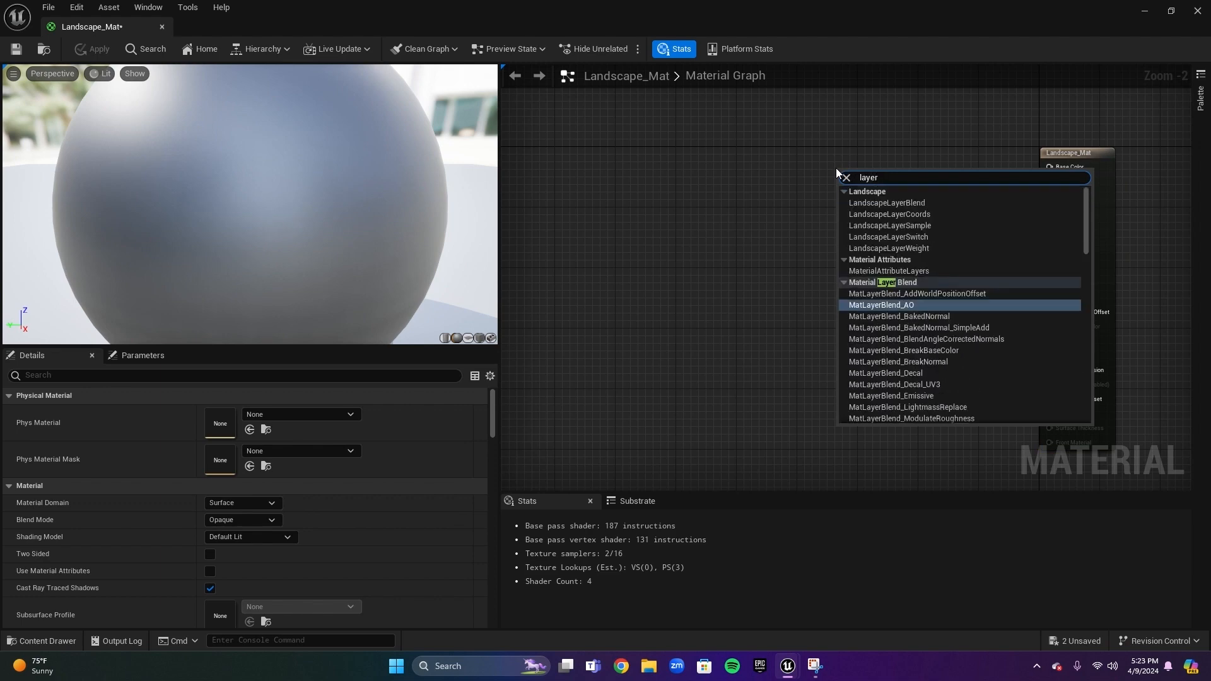
pyautogui.write('coo')
pyautogui.press('BackSpace')
pyautogui.press('BackSpace')
pyautogui.press('BackSpace')
pyautogui.press('BackSpace')
pyautogui.press('BackSpace')
pyautogui.press('BackSpace')
pyautogui.press('BackSpace')
pyautogui.press('BackSpace')
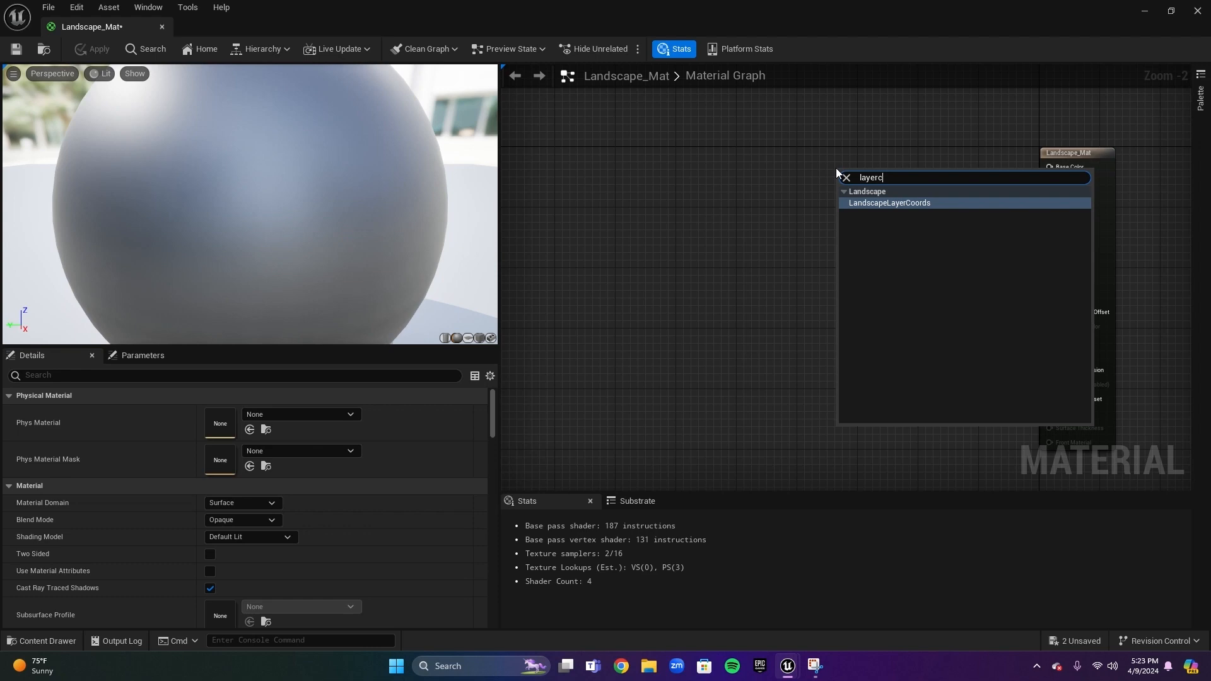
pyautogui.write('landscap')
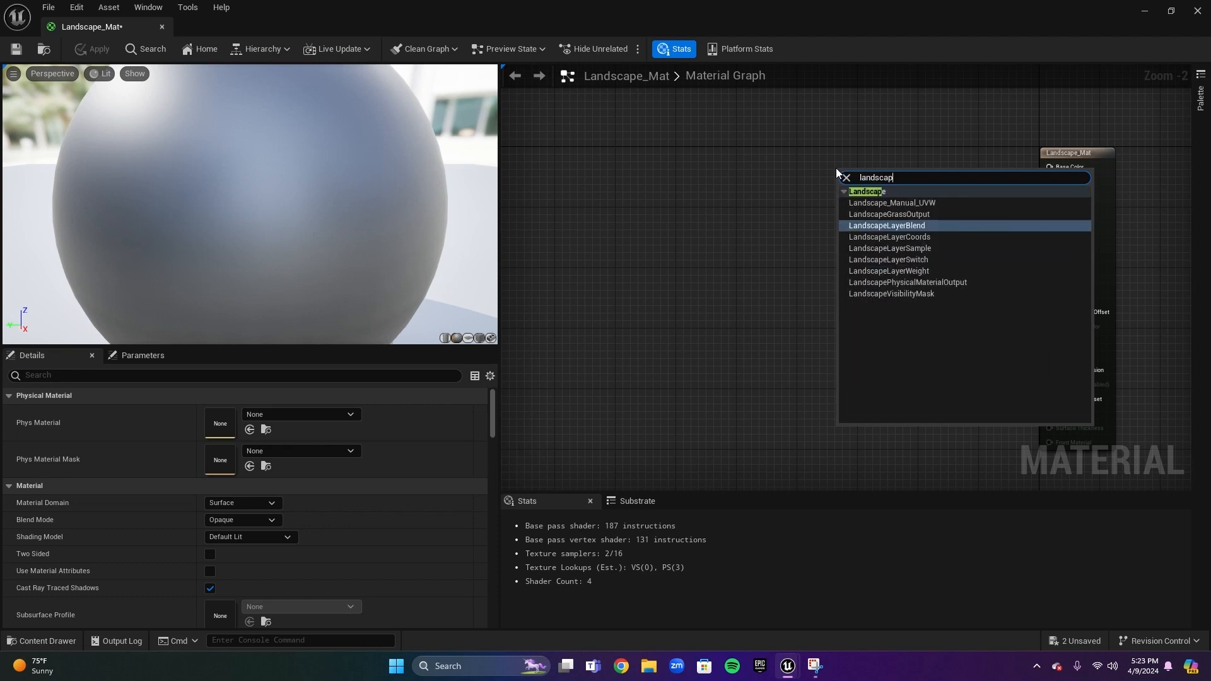
pyautogui.click(895, 227)
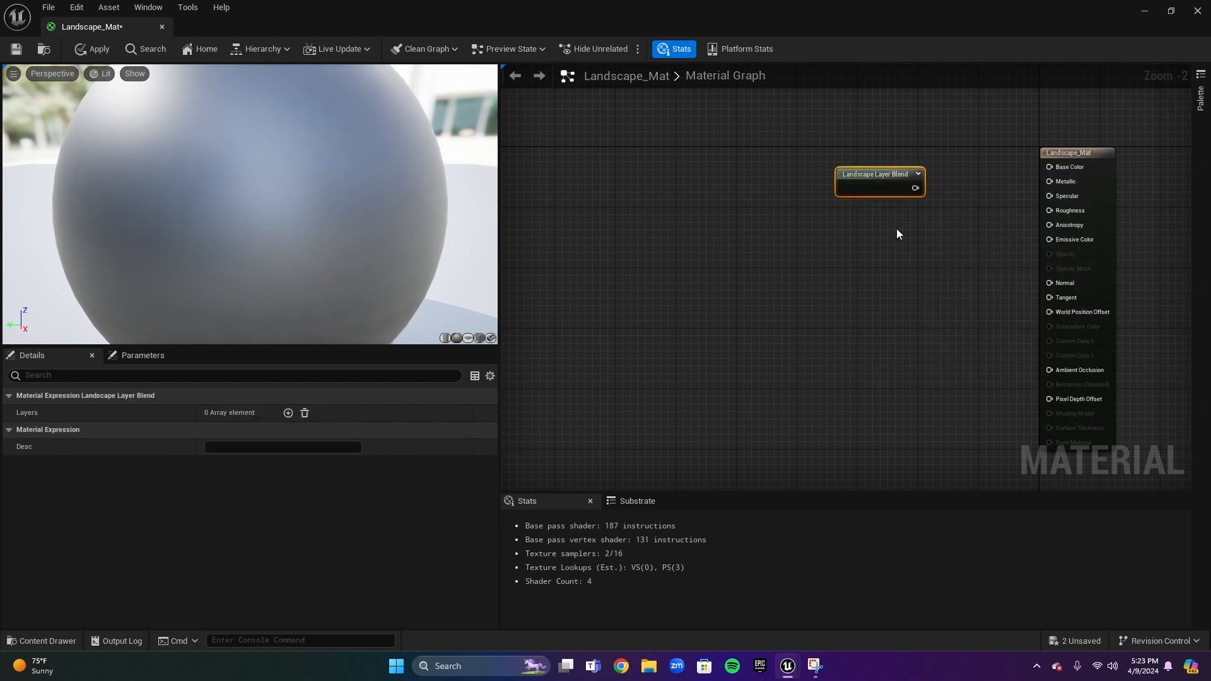
# Connect the Landscape Layer Blend output to the material's Base Color input
pyautogui.moveTo(881, 179); pyautogui.dragTo(1050, 167)
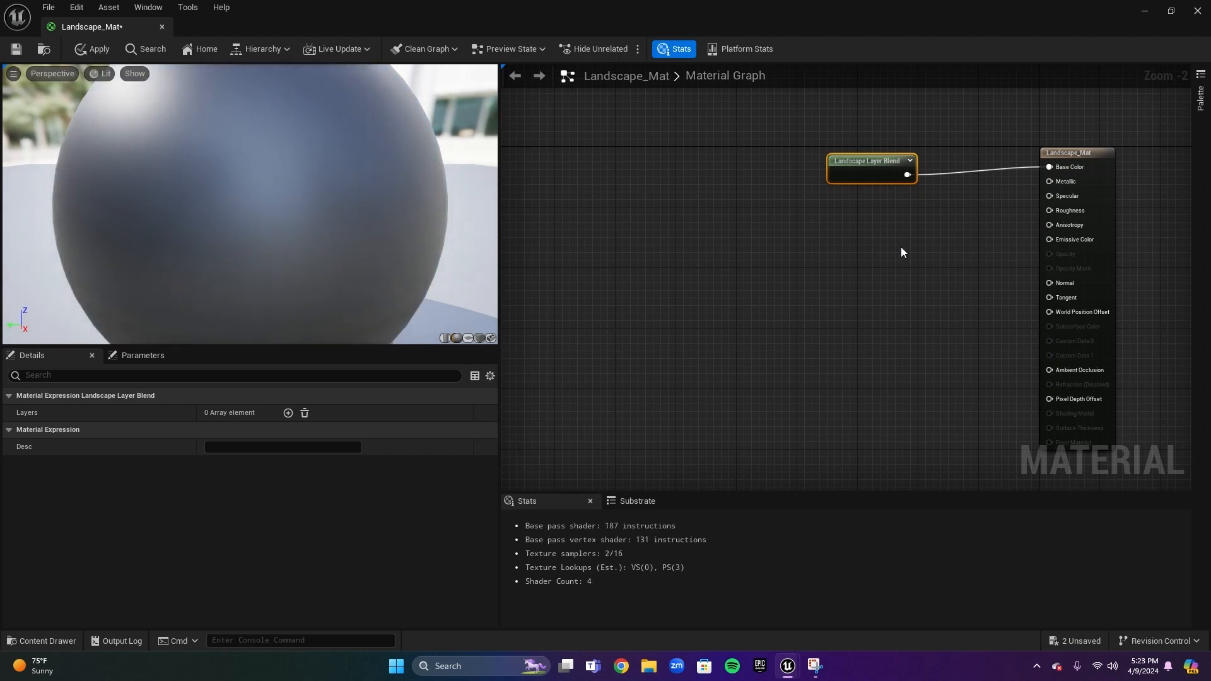
pyautogui.moveTo(839, 240); pyautogui.dragTo(862, 265, button='right')
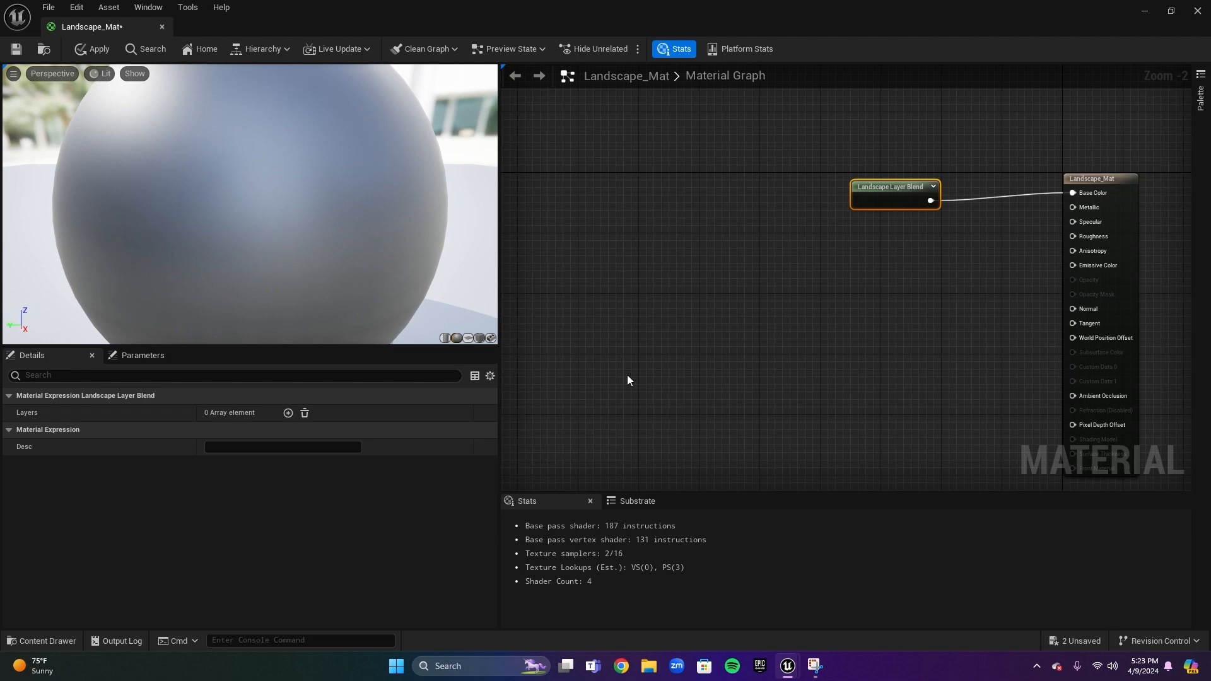
# Add a layer to the Landscape Layer Blend node and name it Grass
pyautogui.click(288, 414)
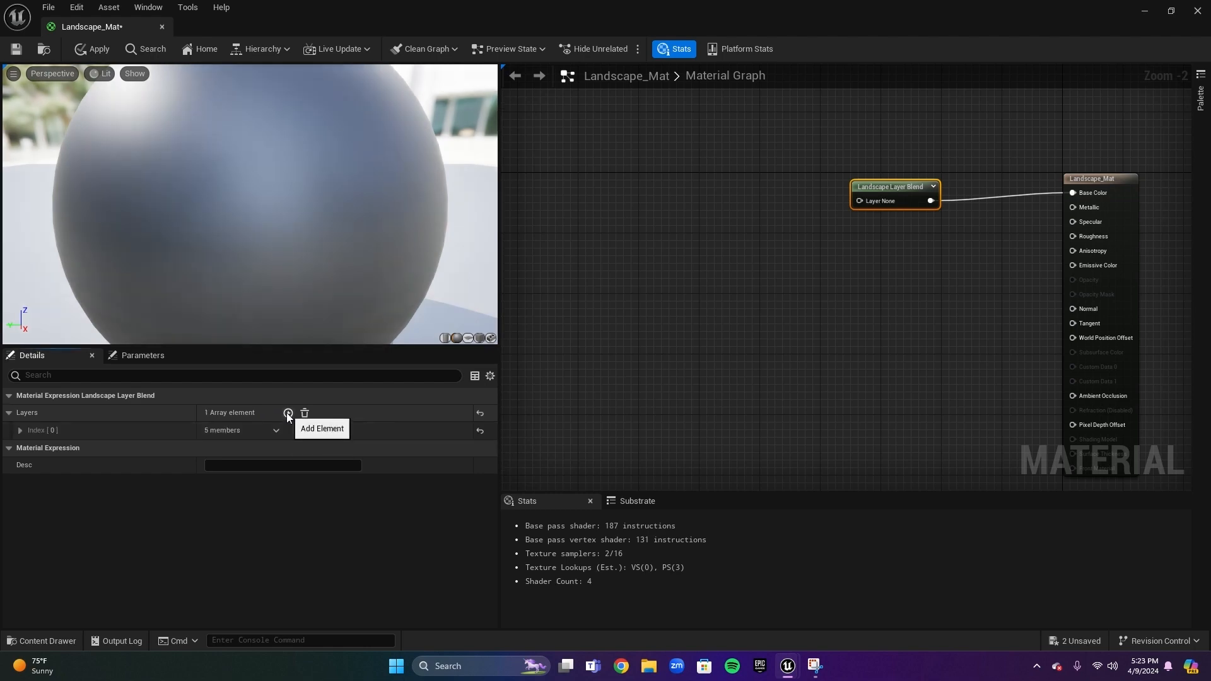
pyautogui.click(277, 430)
pyautogui.click(275, 429)
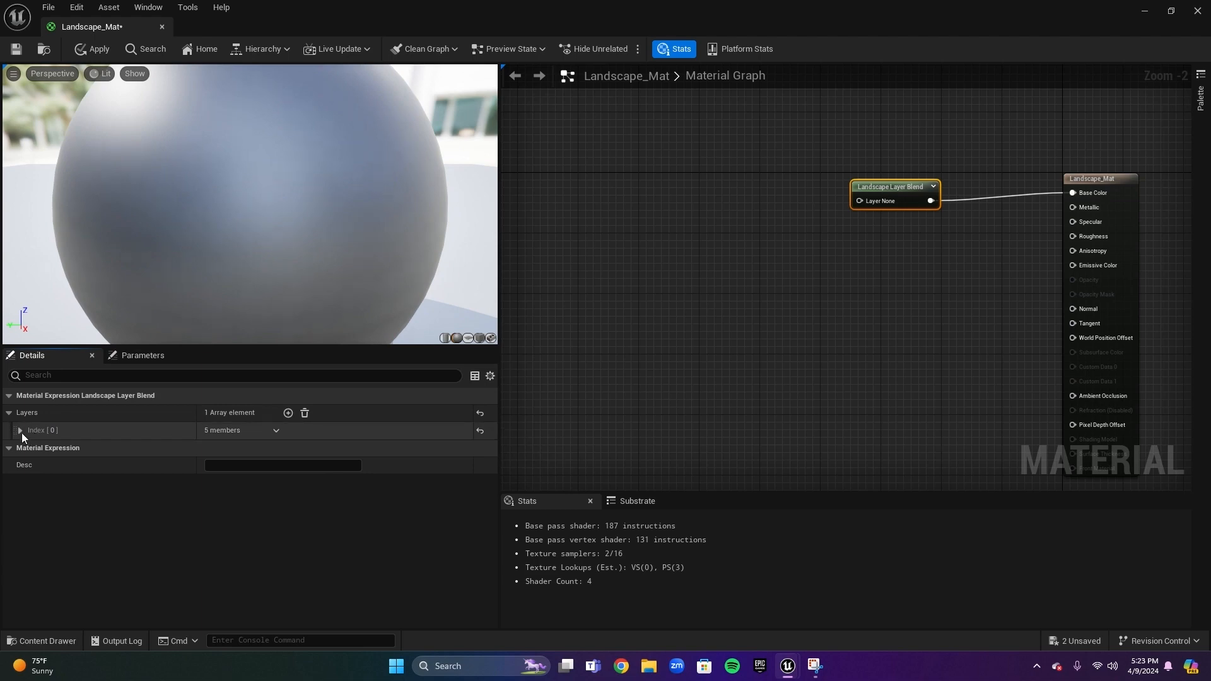
pyautogui.click(21, 431)
pyautogui.click(265, 448)
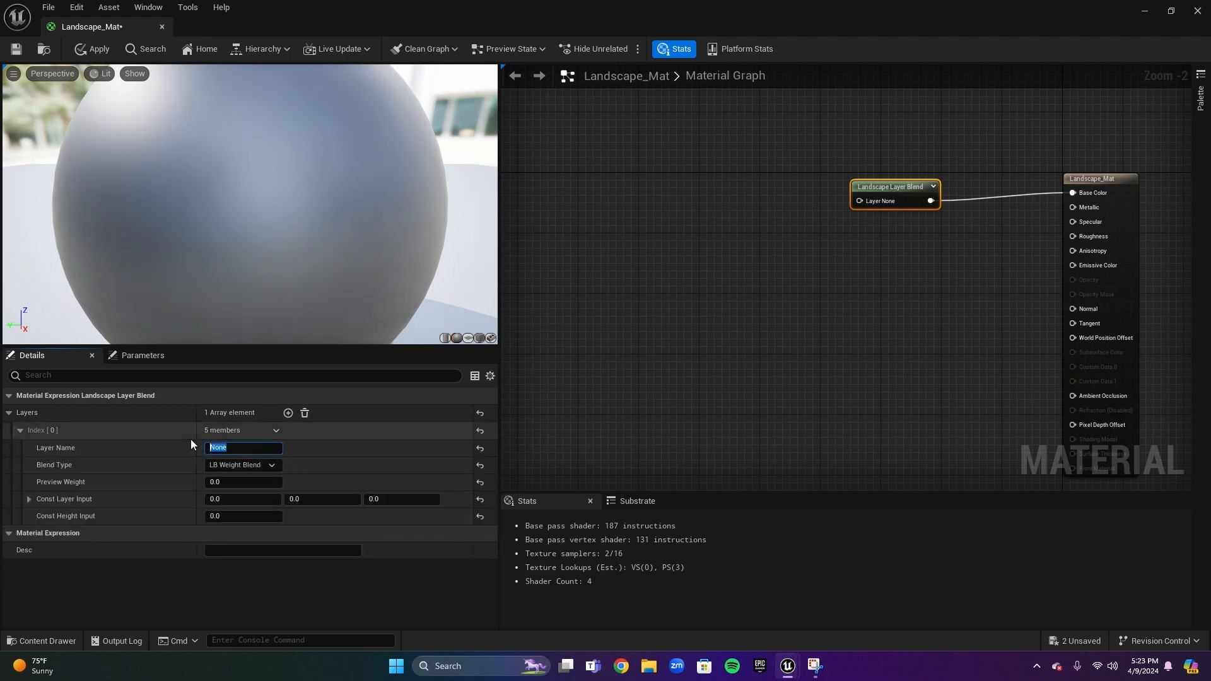
pyautogui.write('Grass')
pyautogui.press('Return')
pyautogui.click(21, 430)
# Add three more blend layers, naming the second Dried Grass and the third Wild Grass
pyautogui.click(287, 413)
pyautogui.click(288, 413)
pyautogui.click(288, 413)
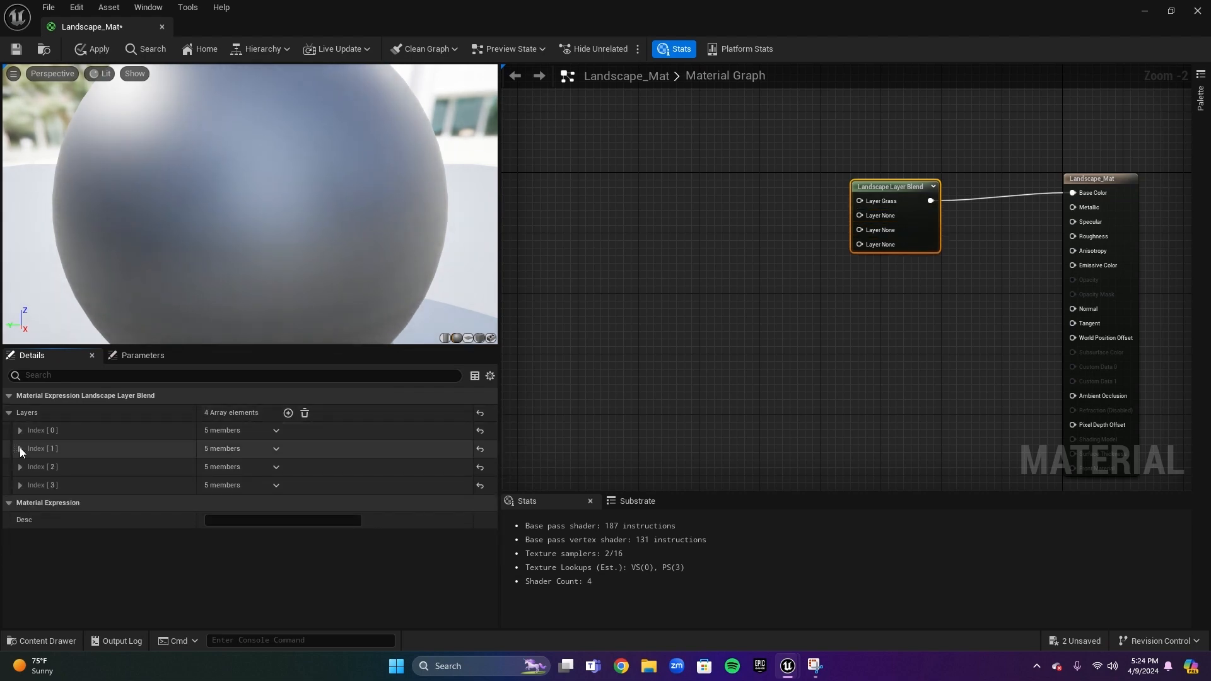
pyautogui.click(20, 449)
pyautogui.click(208, 465)
pyautogui.write('Dried Grass')
pyautogui.press('Return')
pyautogui.click(21, 449)
pyautogui.click(20, 467)
pyautogui.click(244, 484)
pyautogui.write('Wild Grass')
pyautogui.press('Return')
pyautogui.click(21, 467)
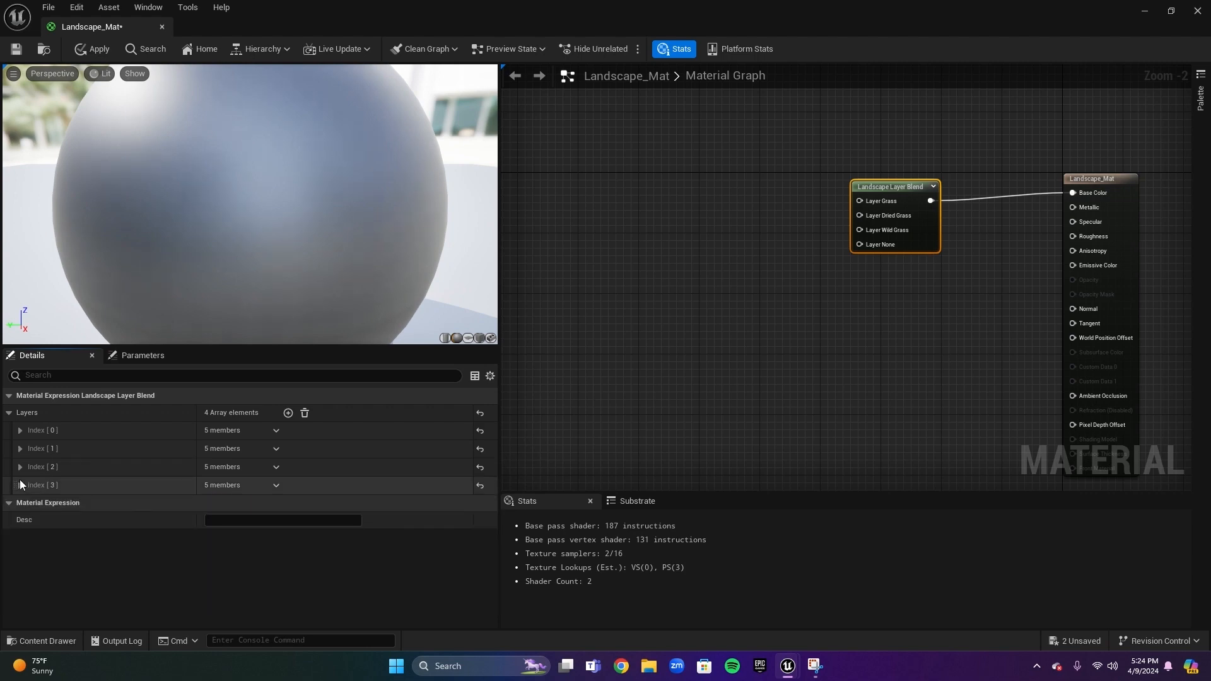
# Name the fourth blend layer Dried Wild Grass
pyautogui.click(20, 485)
pyautogui.click(244, 503)
pyautogui.write('Dried Wild Grass')
pyautogui.press('Return')
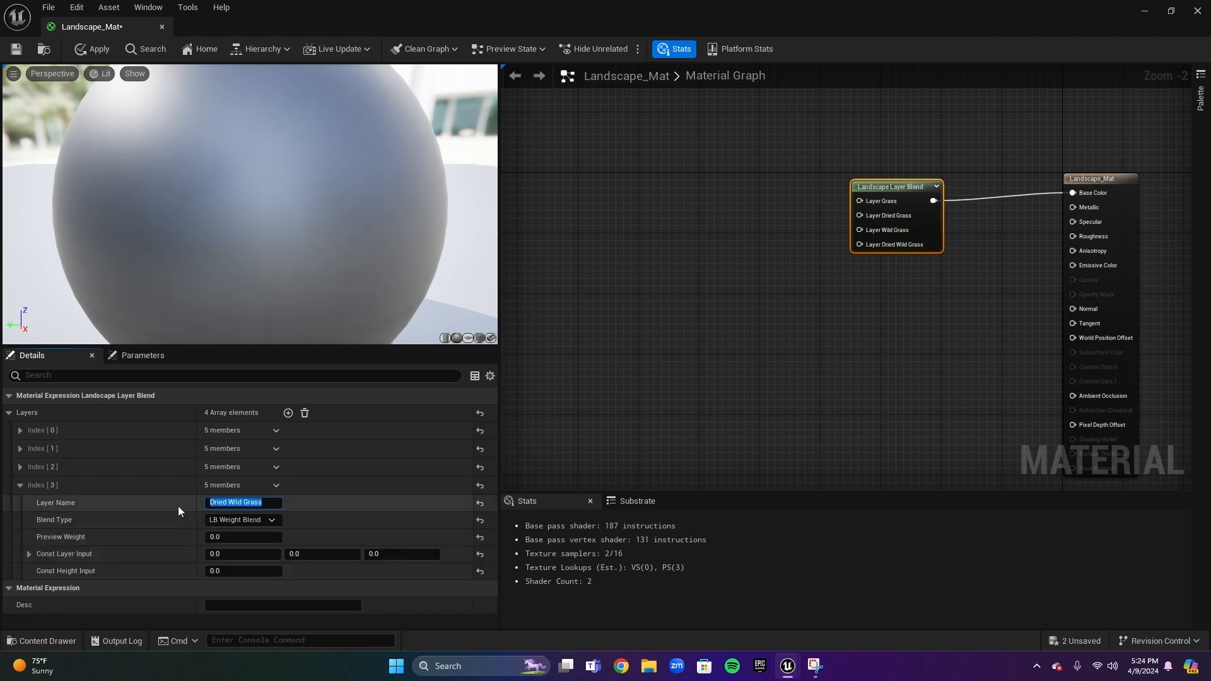
pyautogui.click(20, 485)
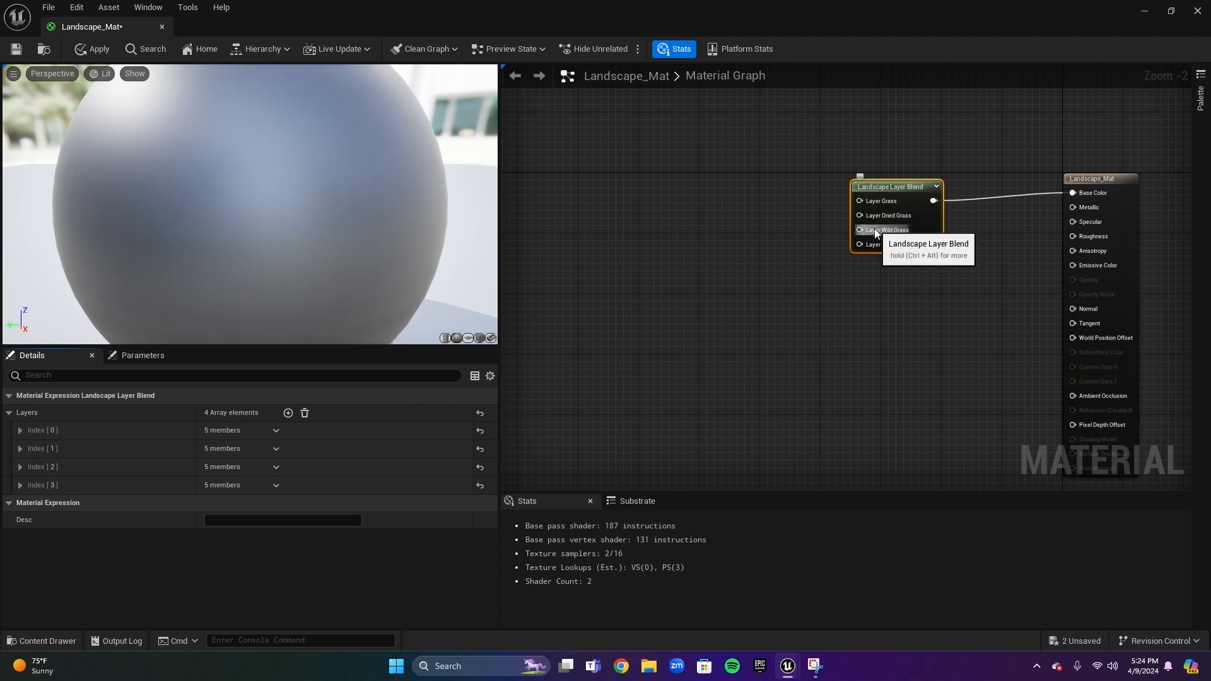
# Add the T_Mossy_Wild_Grass_vemnae1s_2K_D texture from the Megascans Surfaces folder to the material graph
pyautogui.moveTo(865, 271); pyautogui.dragTo(846, 316, button='right')
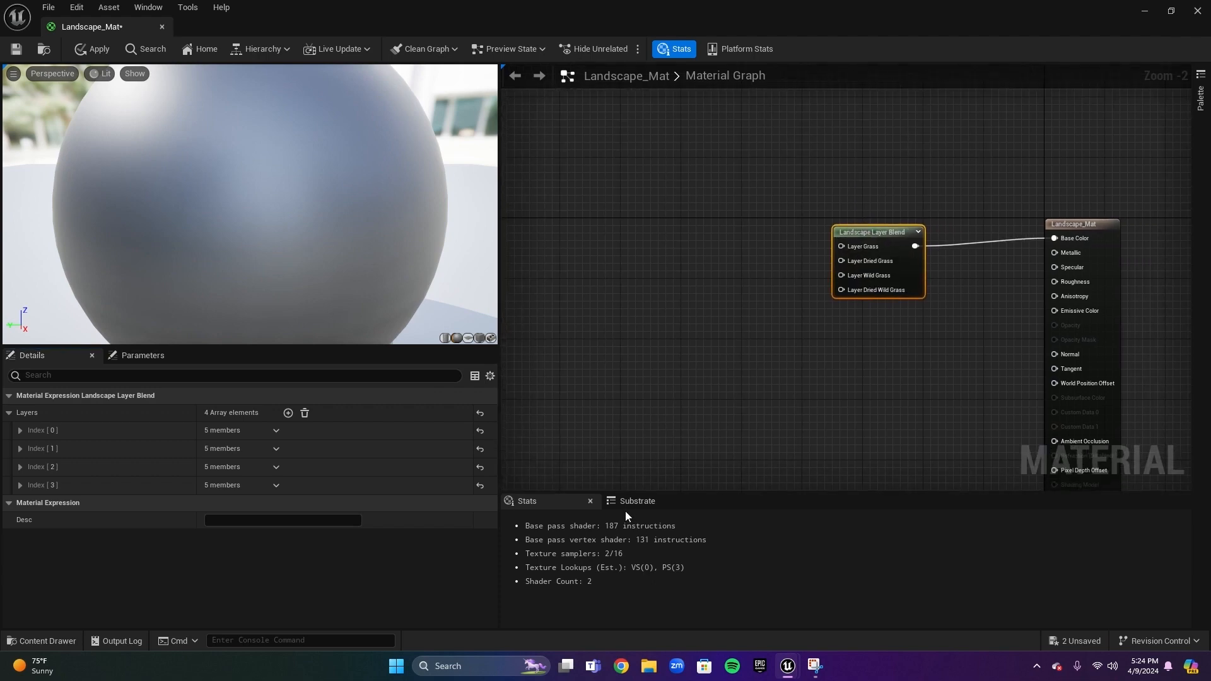
pyautogui.click(33, 641)
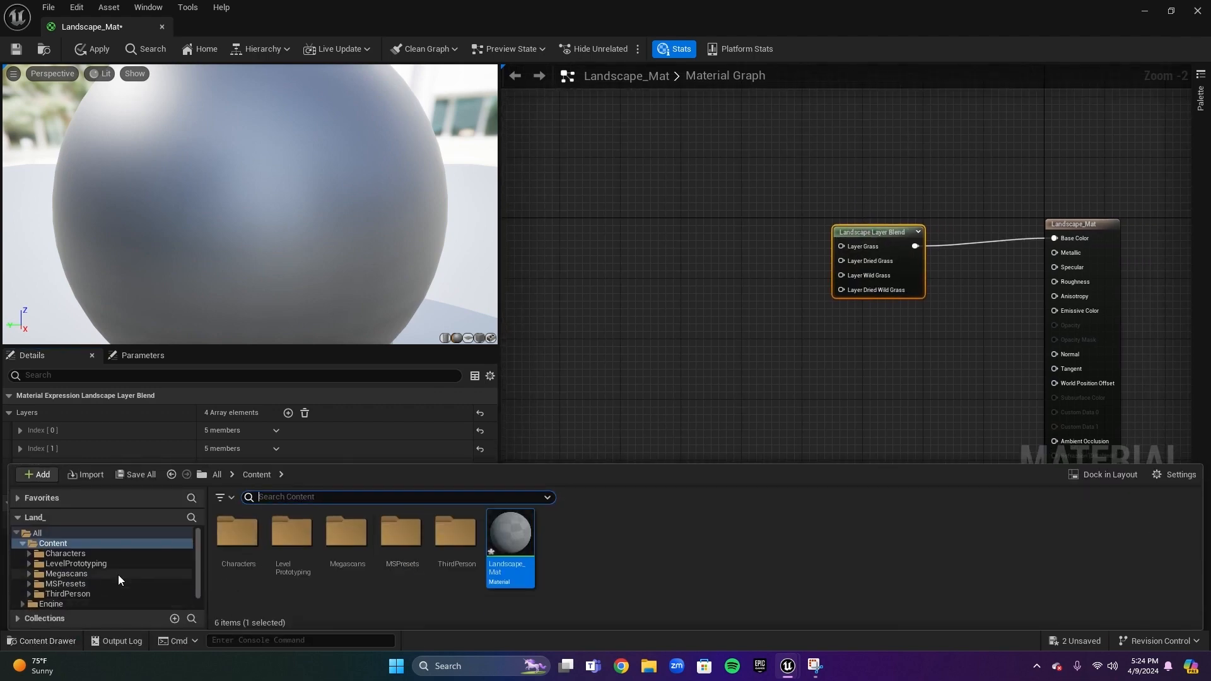
pyautogui.click(69, 562)
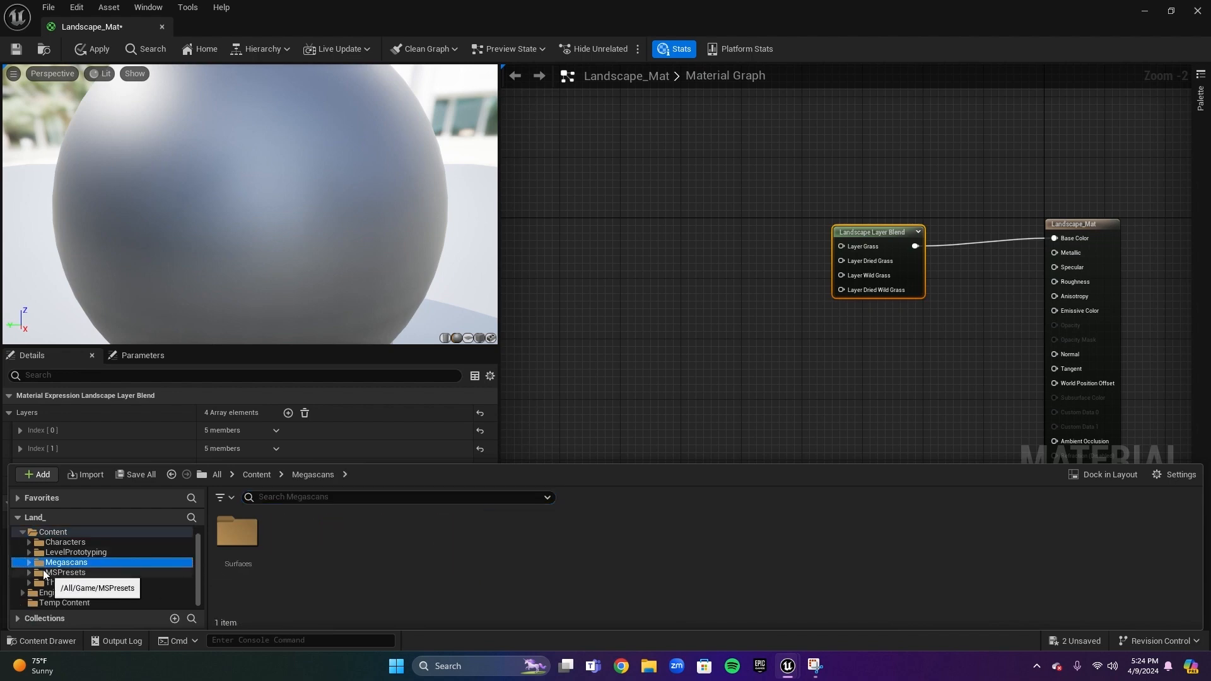
pyautogui.doubleClick(237, 533)
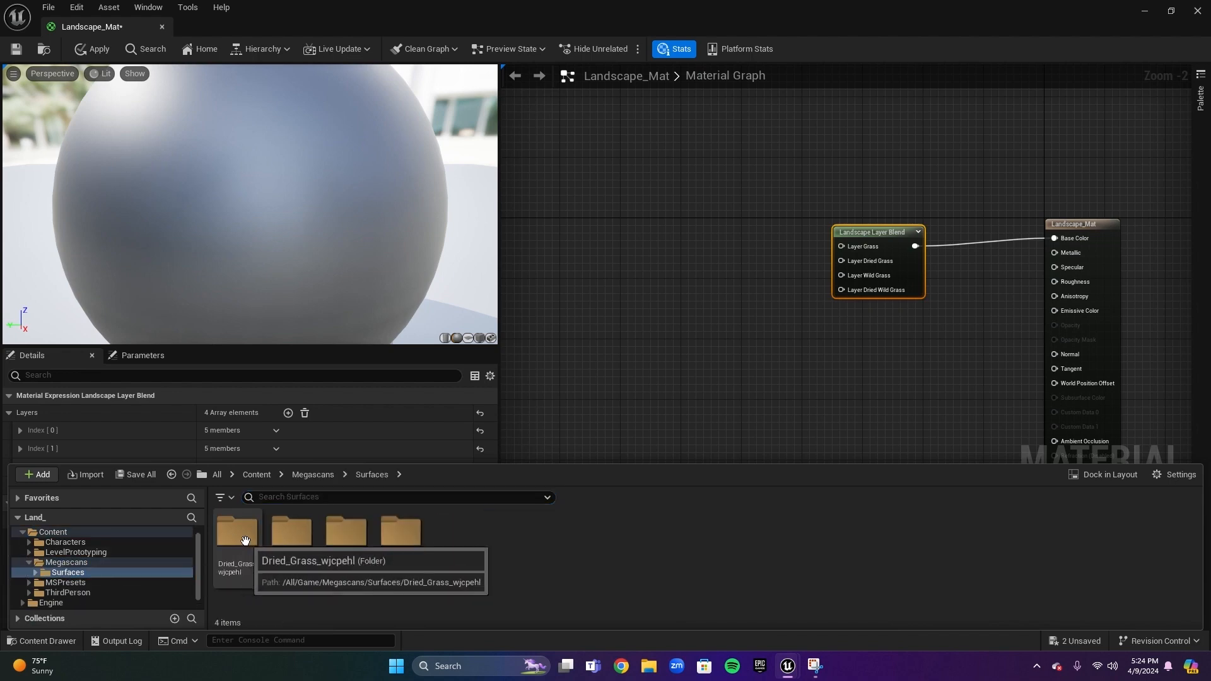
pyautogui.doubleClick(404, 566)
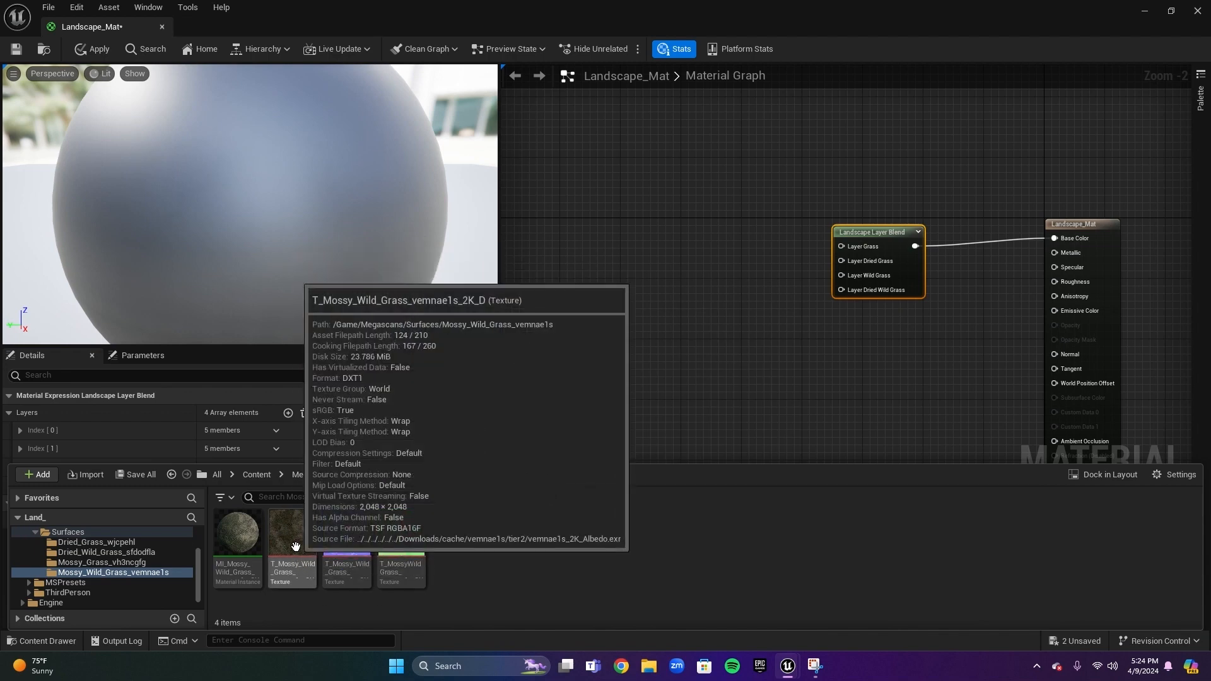
pyautogui.moveTo(296, 546); pyautogui.dragTo(643, 242)
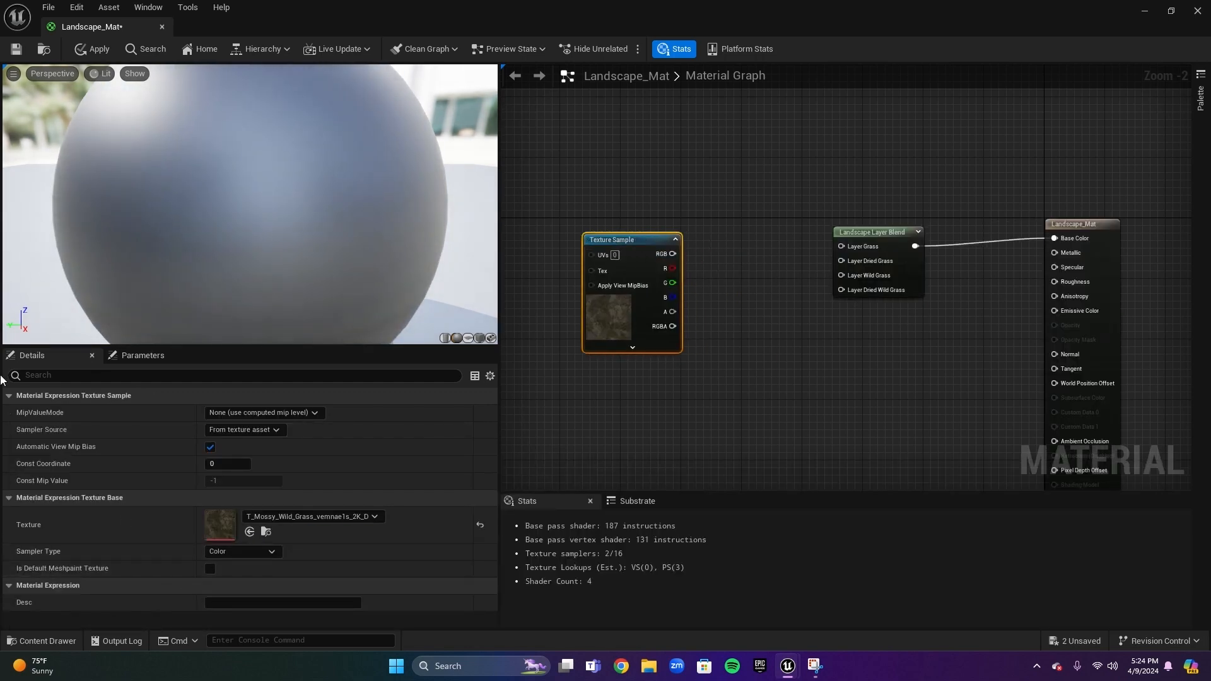
# Add the T_Mossy_Grass_vh3ncgfg_2K_D texture, wiring it to the Grass layer and the Mossy Wild Grass texture to Wild Grass
pyautogui.click(49, 642)
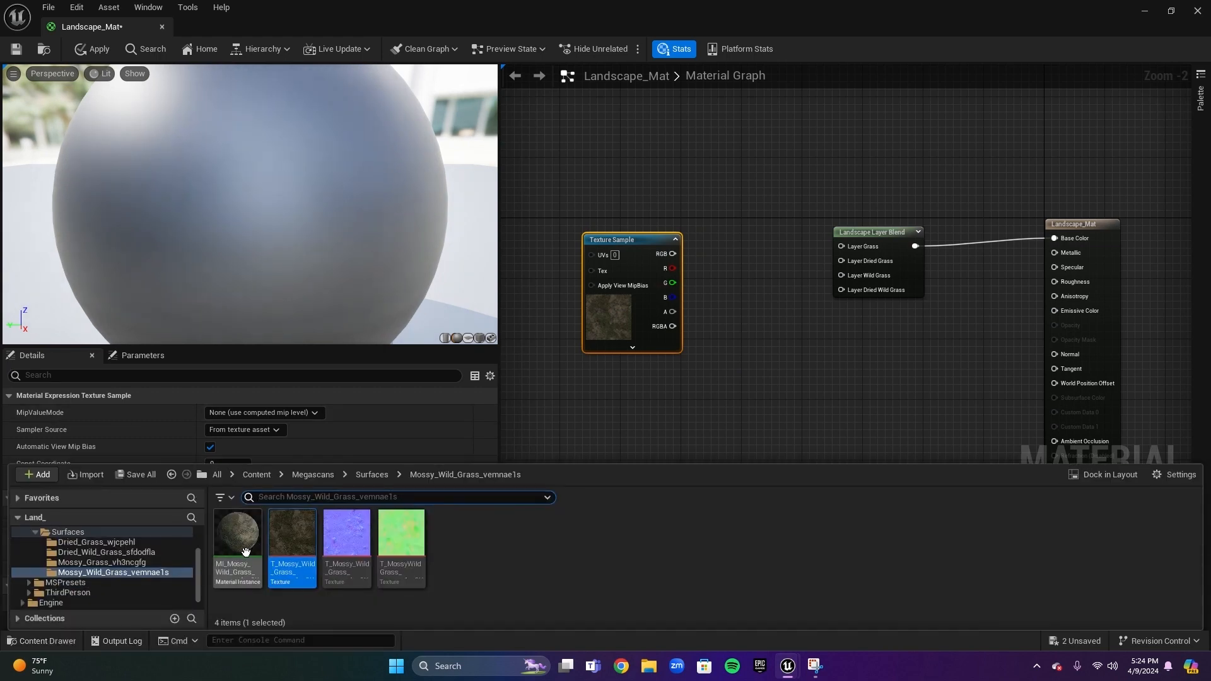
pyautogui.click(92, 563)
pyautogui.moveTo(292, 536); pyautogui.dragTo(624, 383)
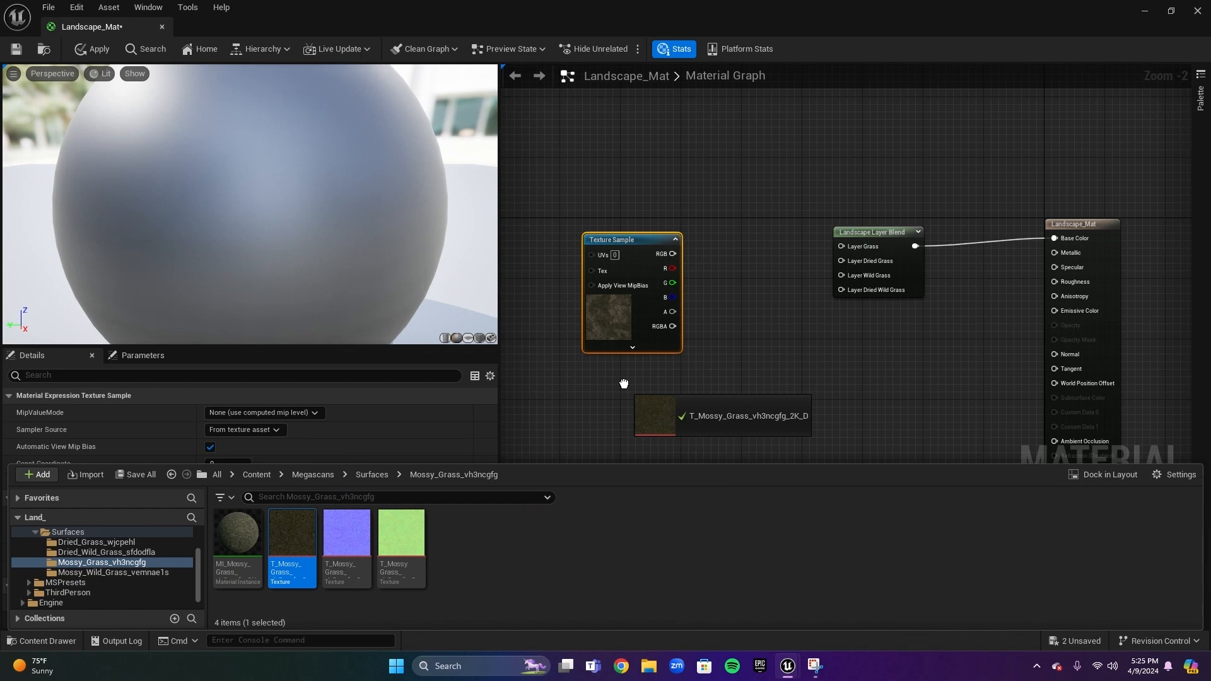
pyautogui.moveTo(624, 384); pyautogui.dragTo(838, 256)
pyautogui.moveTo(673, 266); pyautogui.dragTo(841, 288)
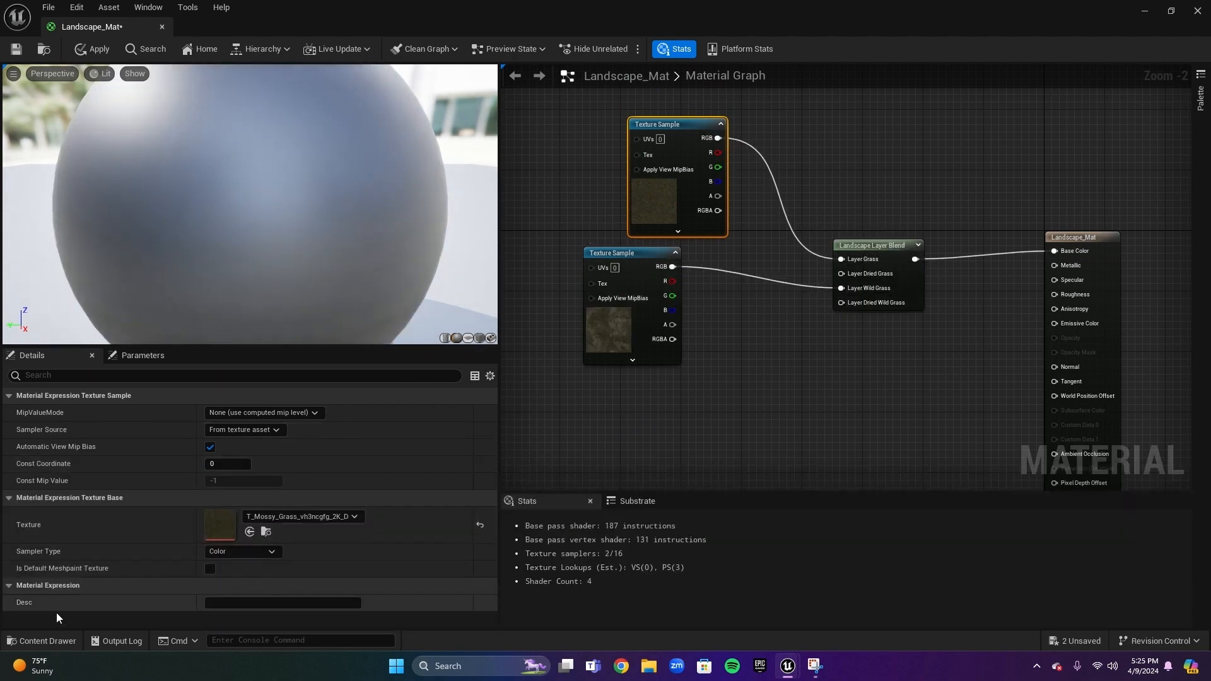
# Add the T_Dried_Wild_Grass_sfdodfla_2K_D texture and connect its RGB to the Dried Wild Grass layer
pyautogui.click(63, 641)
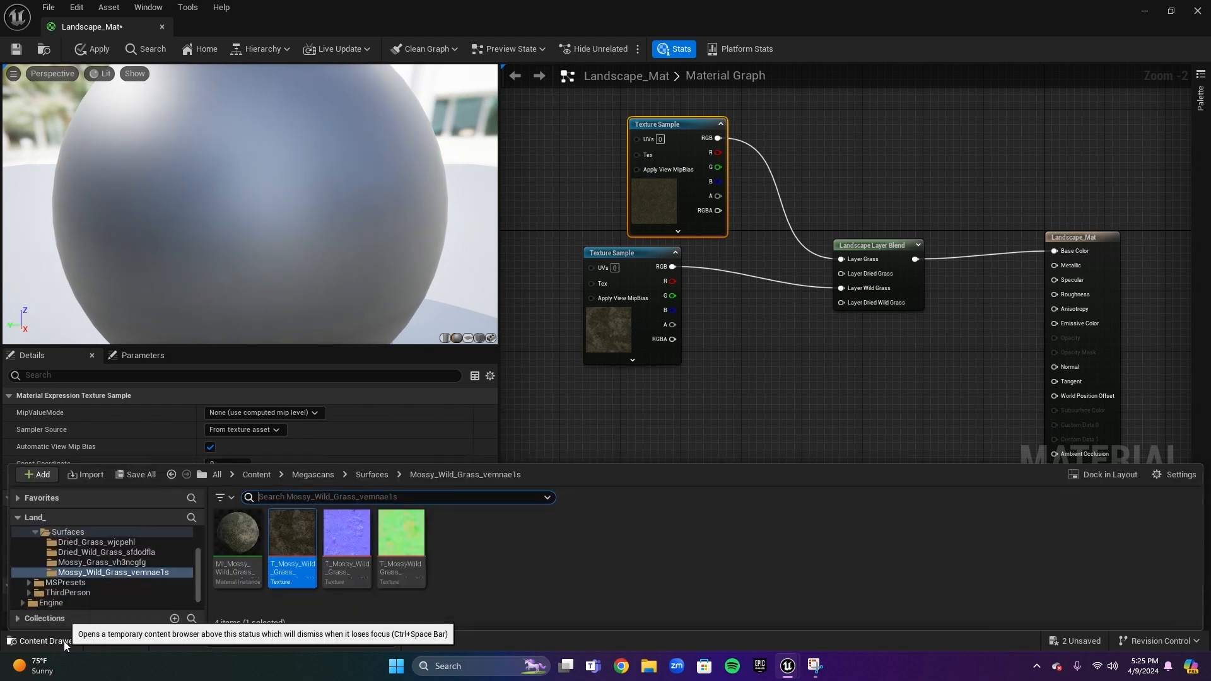
pyautogui.click(112, 552)
pyautogui.moveTo(292, 541); pyautogui.dragTo(727, 366)
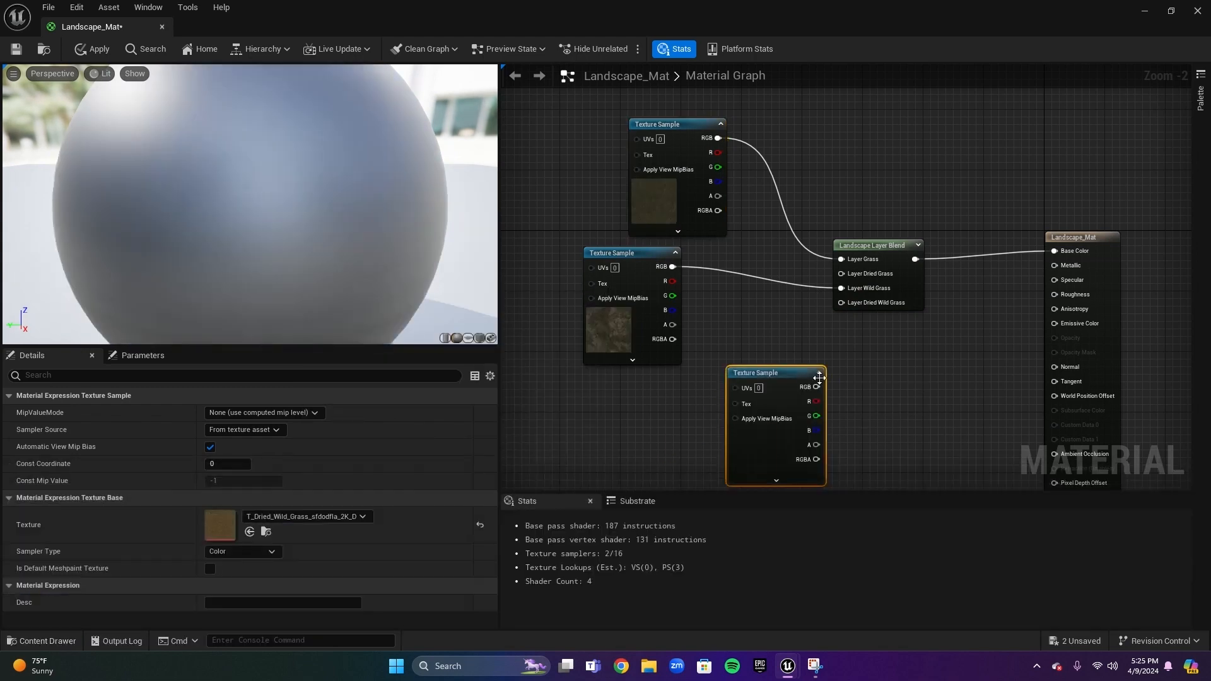
pyautogui.moveTo(816, 387); pyautogui.dragTo(848, 305)
pyautogui.moveTo(697, 124); pyautogui.dragTo(725, 83)
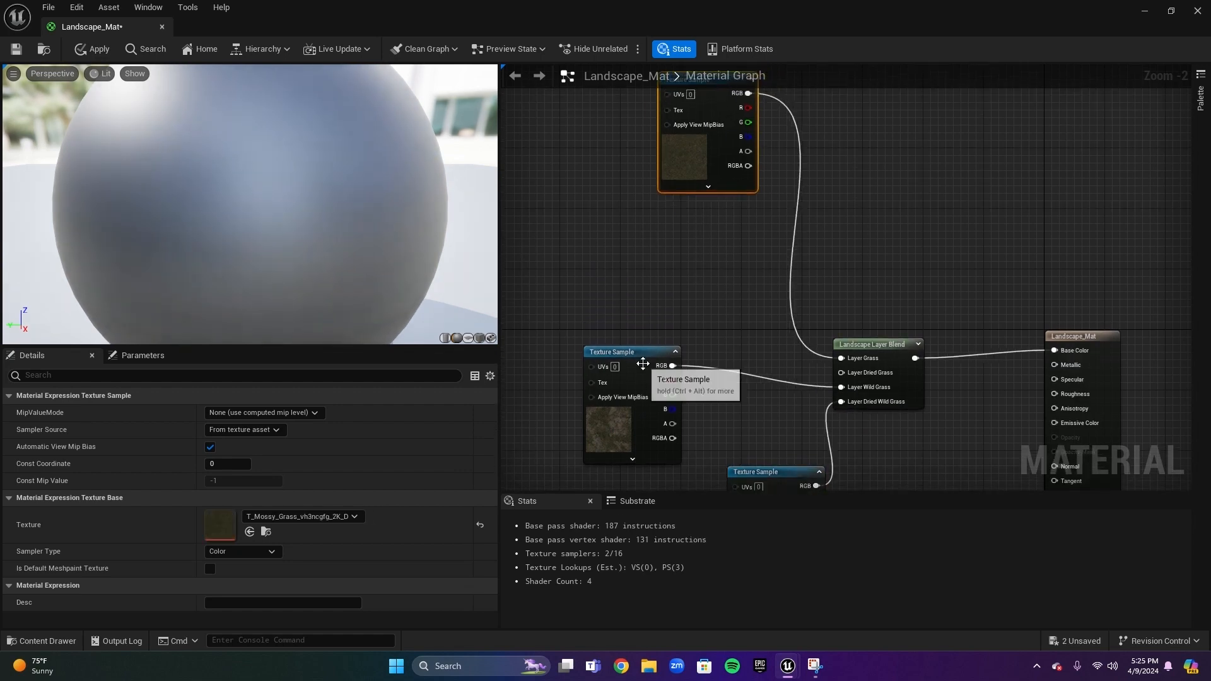
# Add the T_Dried_Grass_wjcpehl_2K_D texture and connect it to the Dried Grass layer
pyautogui.click(41, 641)
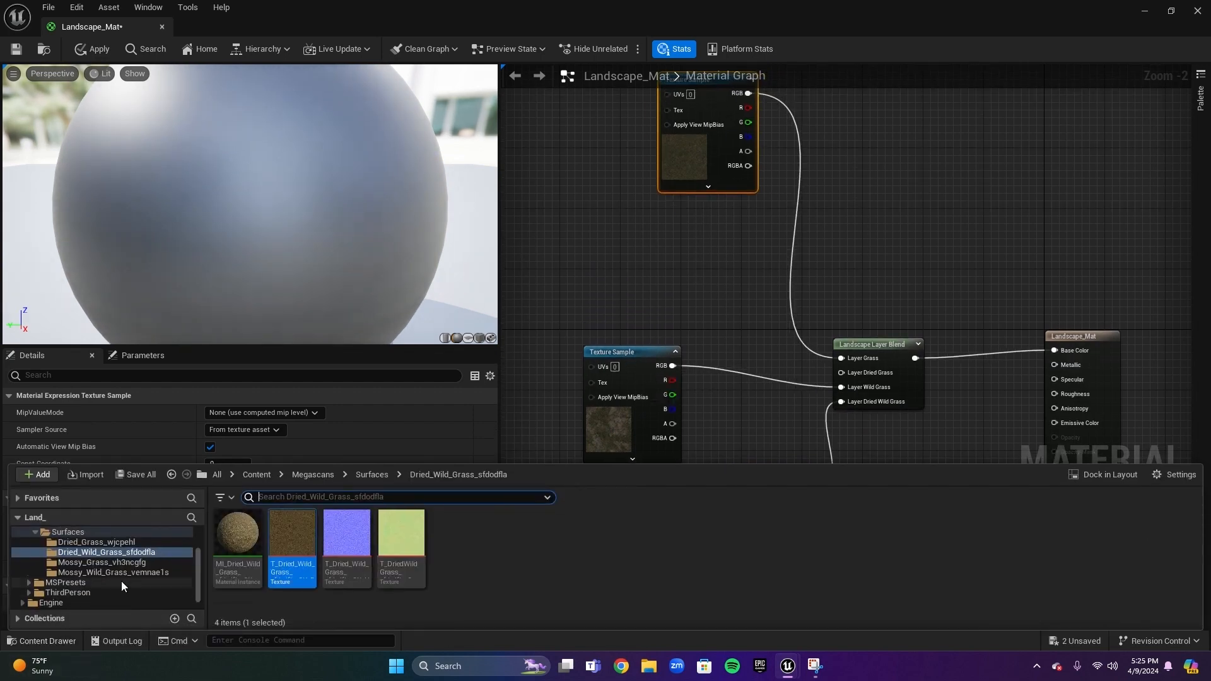
pyautogui.click(95, 542)
pyautogui.click(301, 547)
pyautogui.moveTo(302, 547); pyautogui.dragTo(842, 373)
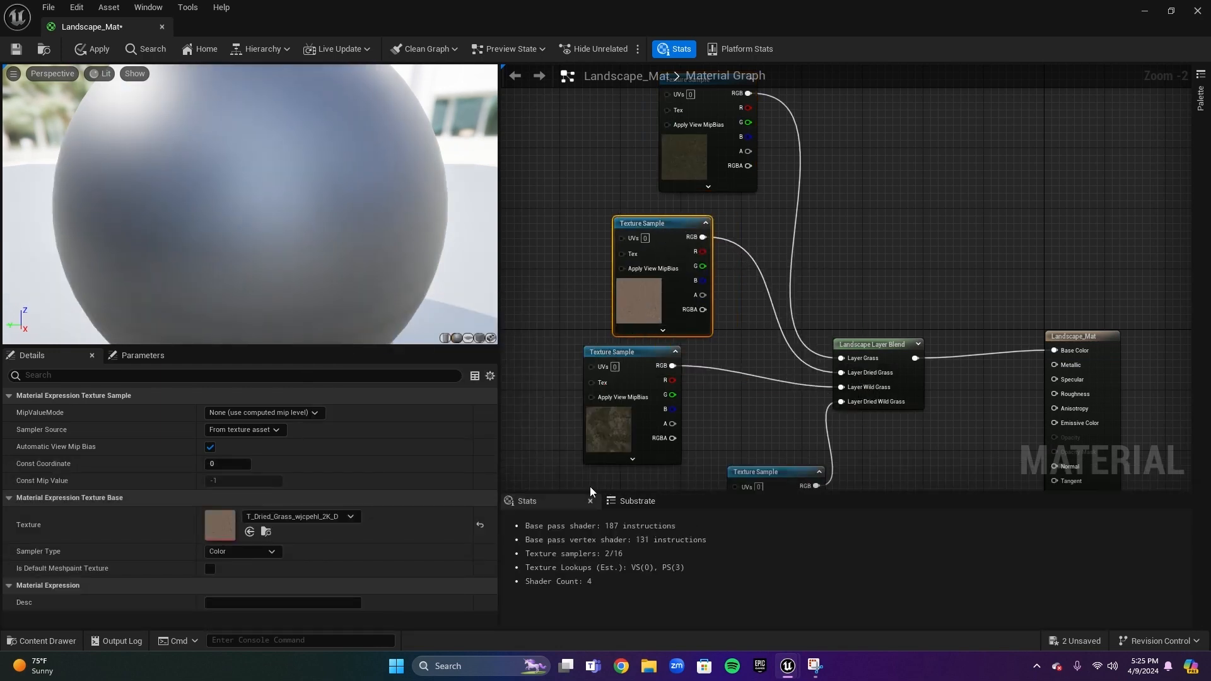
# Tidy the node layout, then apply and save the Landscape_Mat material
pyautogui.scroll(-2, 719, 335)
pyautogui.moveTo(761, 355); pyautogui.dragTo(721, 331, button='right')
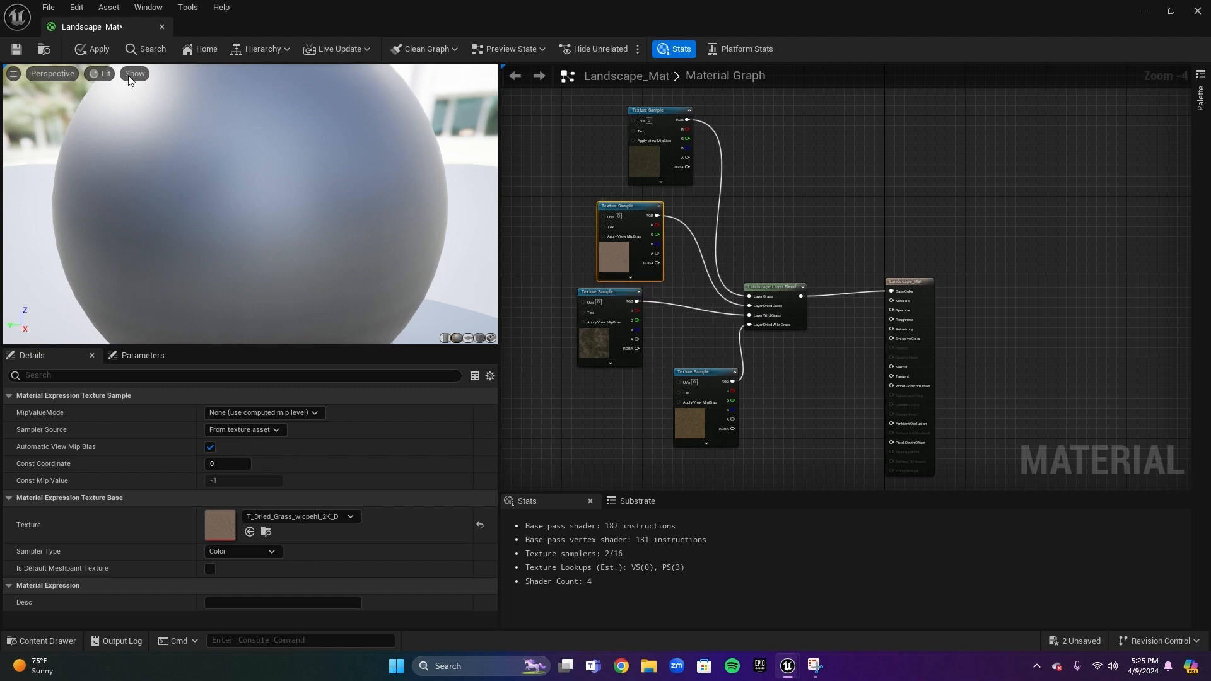
pyautogui.click(82, 50)
pyautogui.click(24, 50)
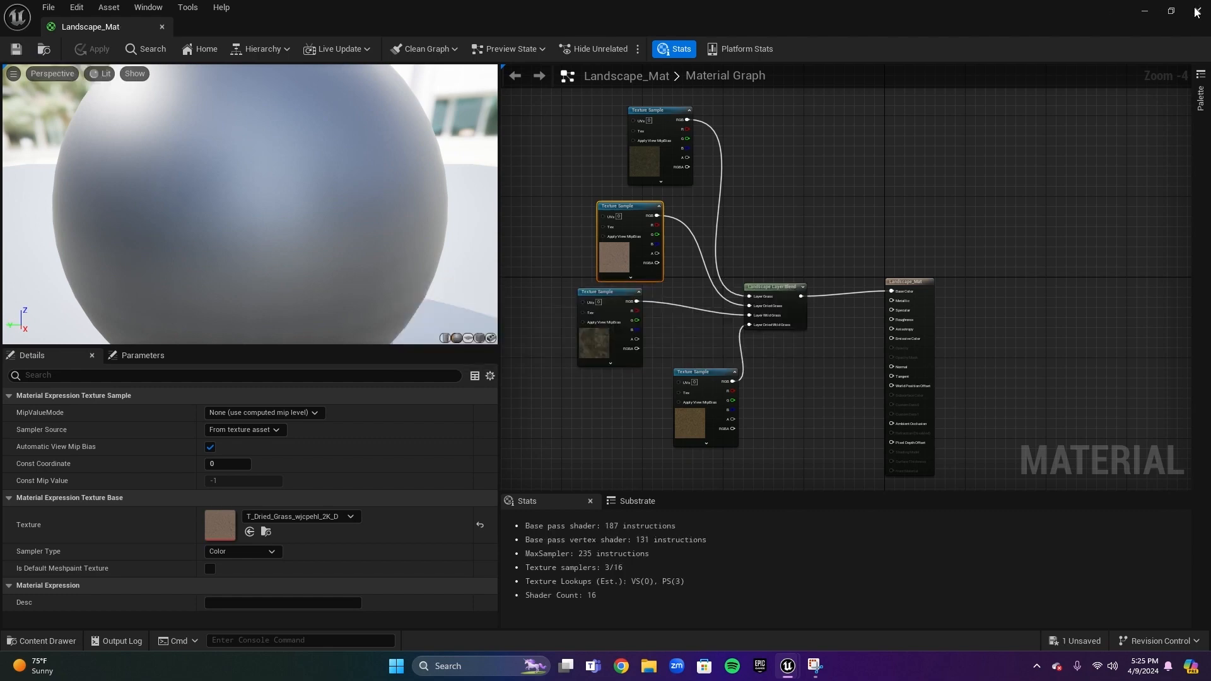
# Close the material editor and assign Landscape_Mat as the landscape's Landscape Material
pyautogui.click(1197, 11)
pyautogui.click(566, 360)
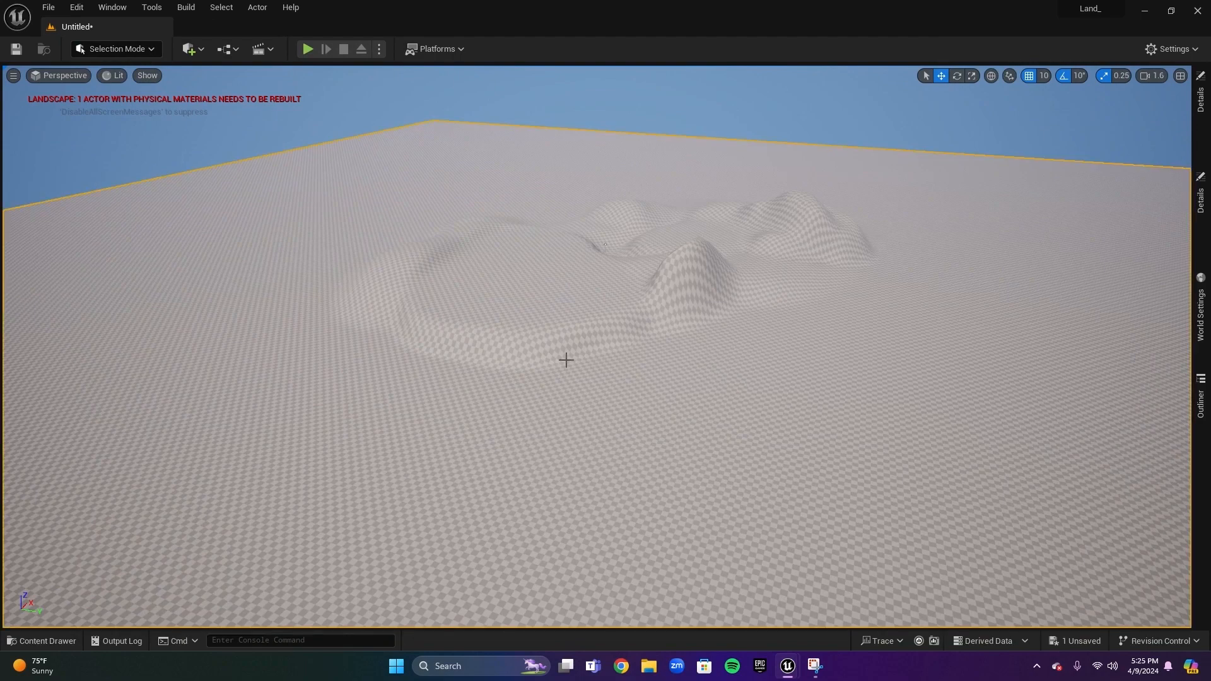
pyautogui.click(1201, 200)
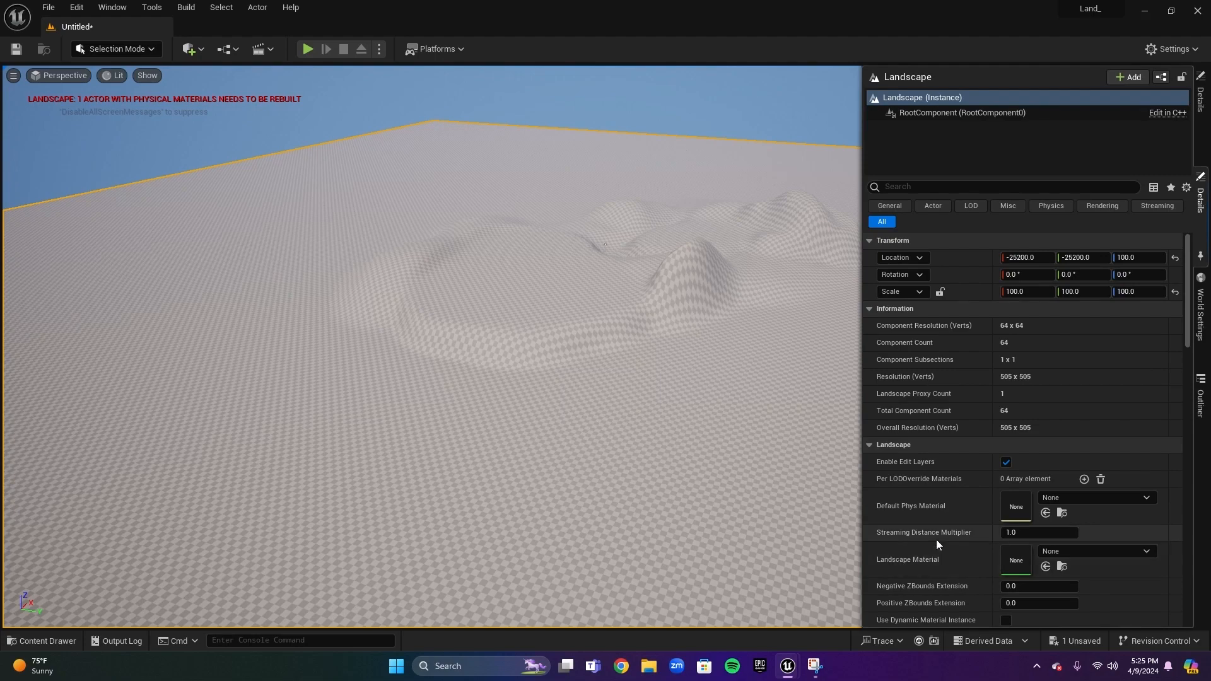
pyautogui.scroll(-5, 924, 541)
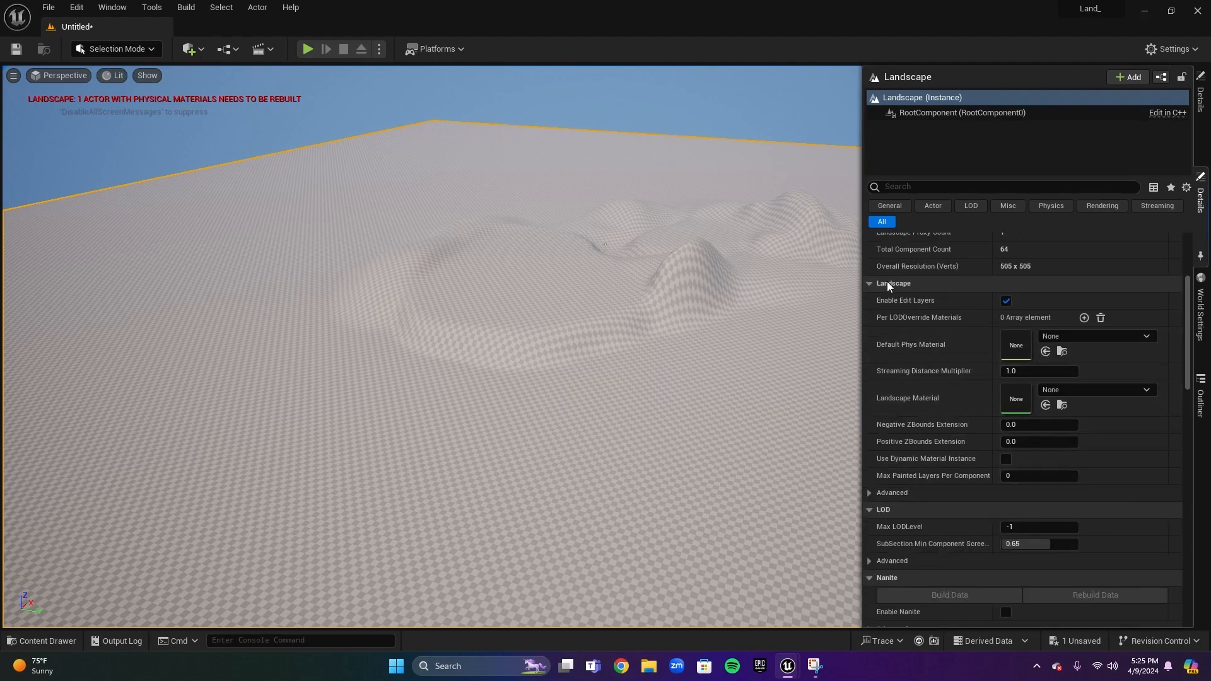
pyautogui.click(1109, 392)
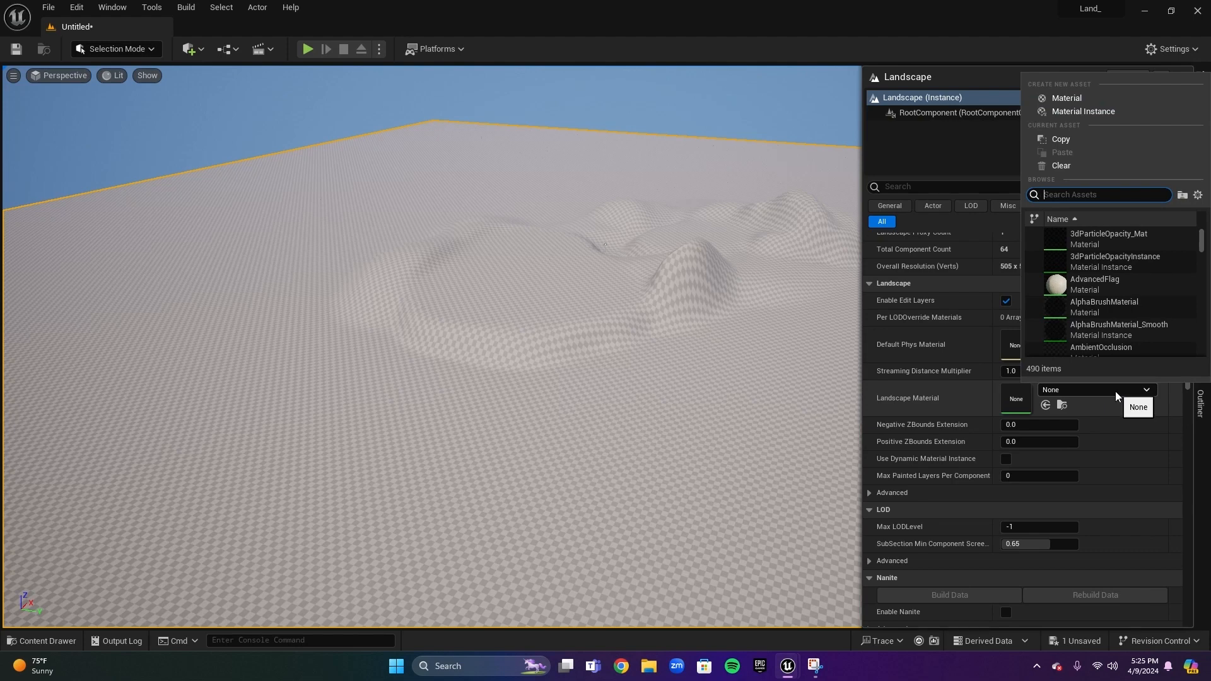
pyautogui.write('landscape')
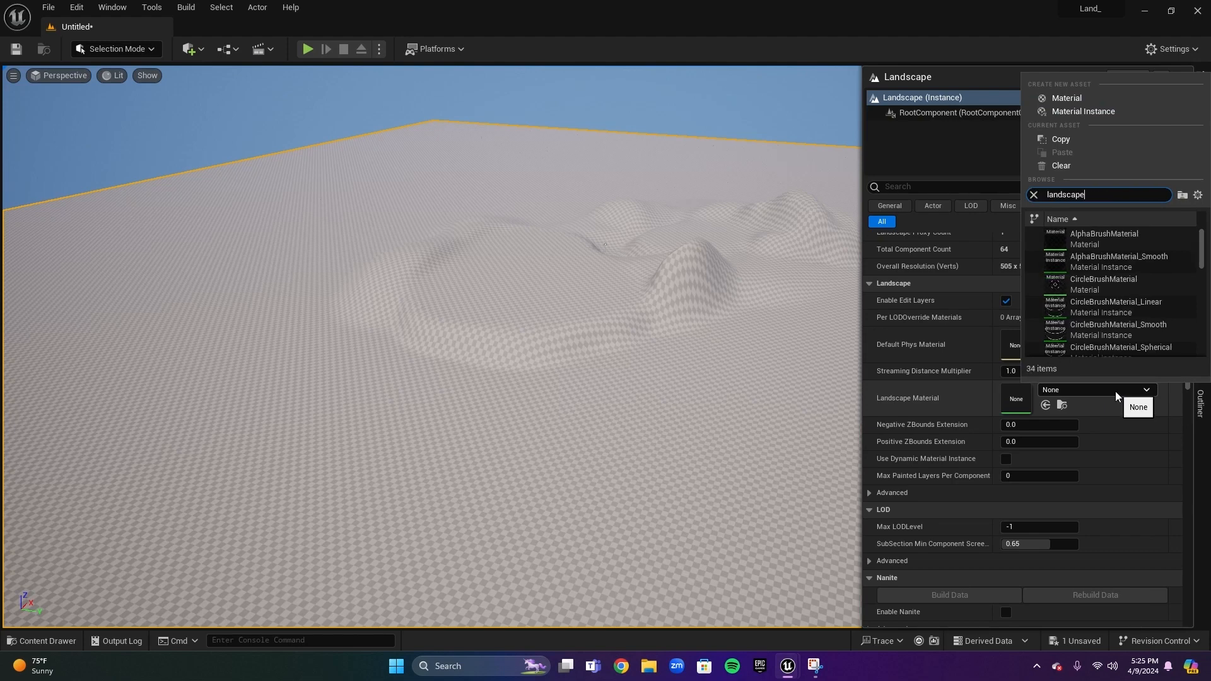
pyautogui.write('_ma')
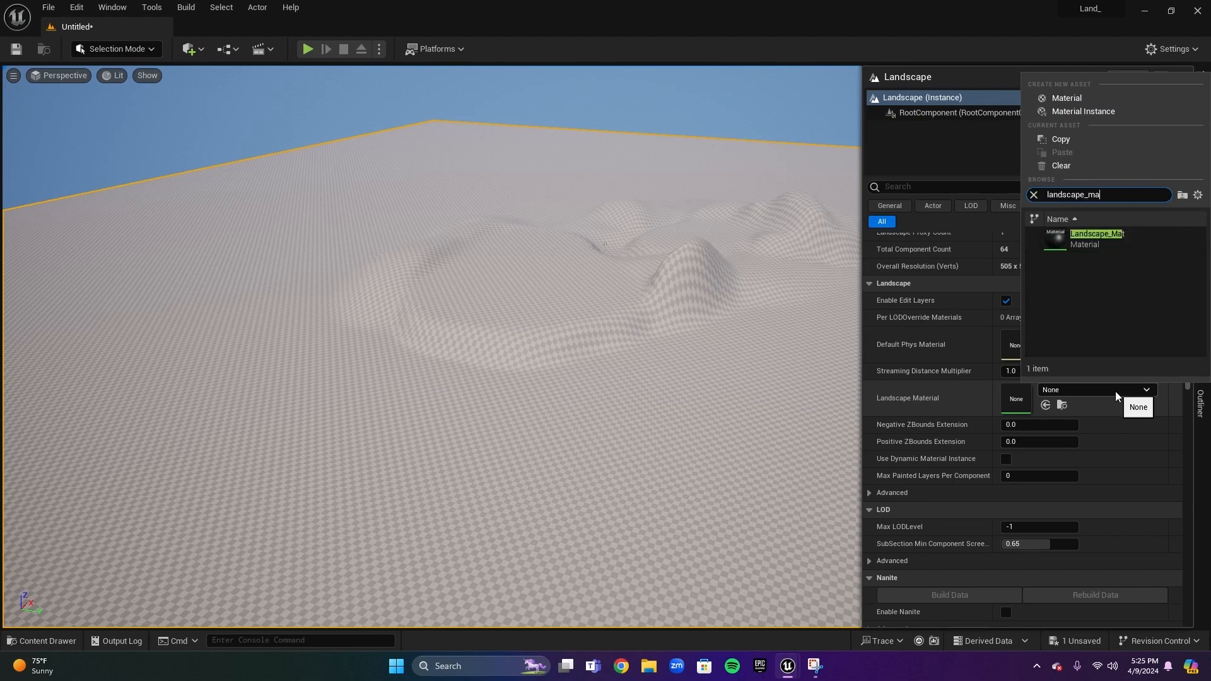
pyautogui.click(1097, 238)
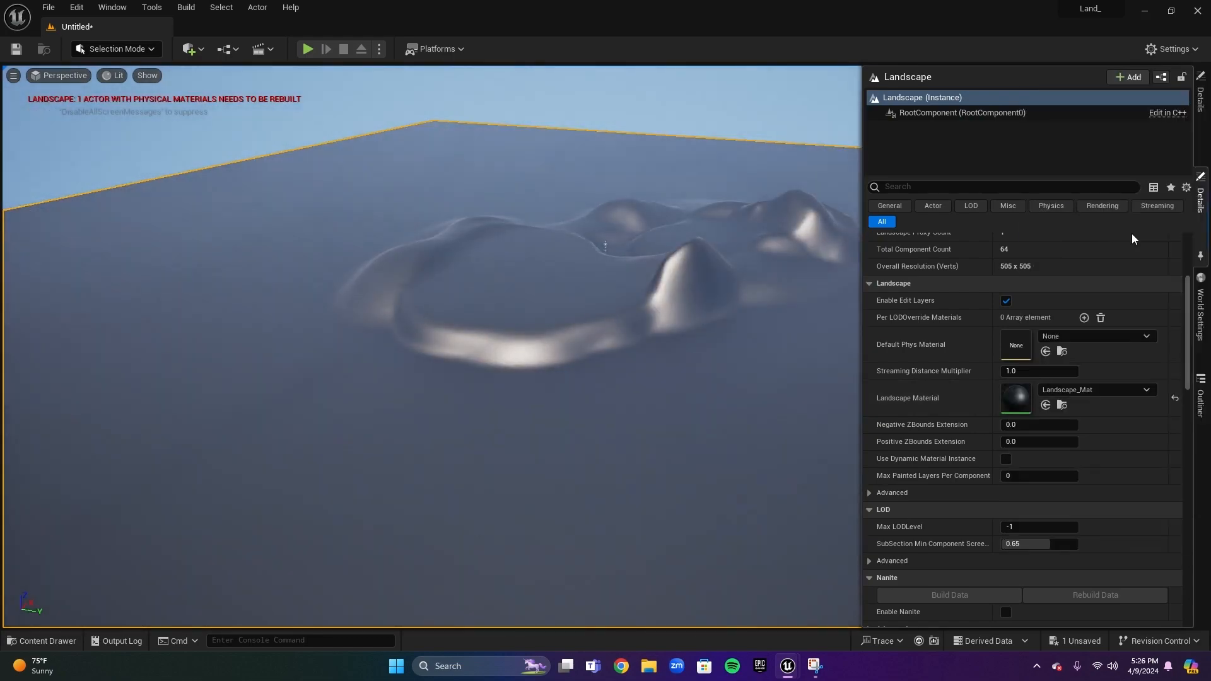
# Switch the level editor to Landscape mode to reach the paint layers
pyautogui.click(1200, 201)
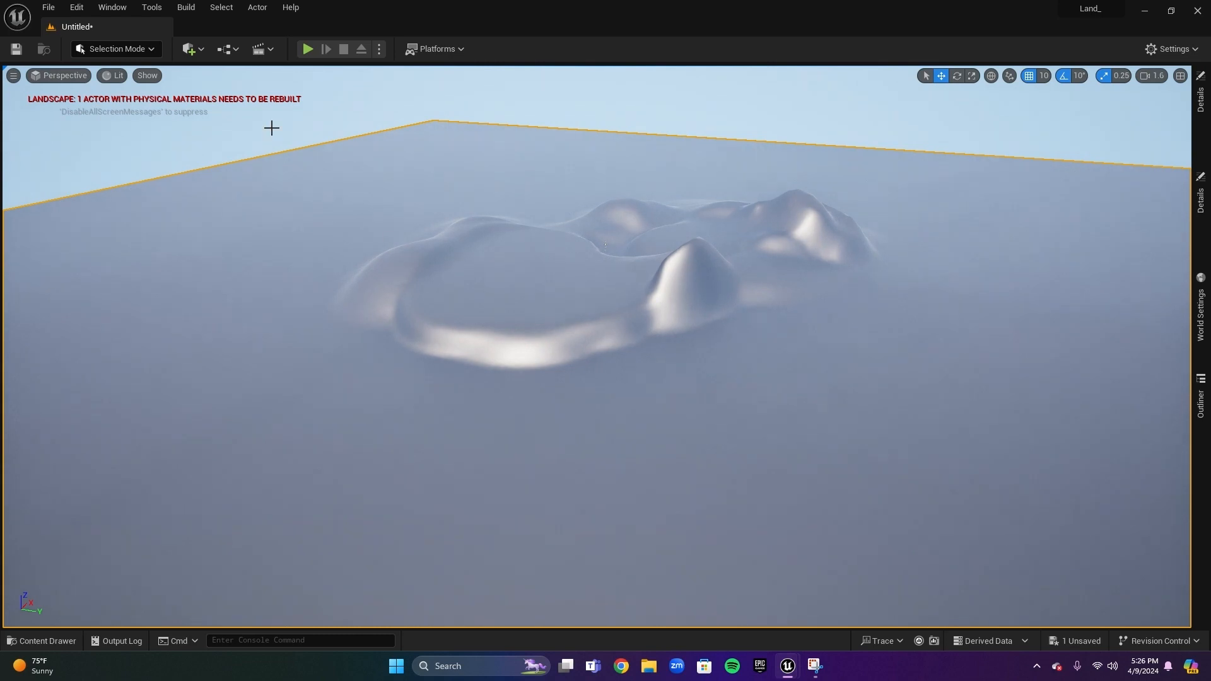
pyautogui.click(109, 50)
pyautogui.click(117, 81)
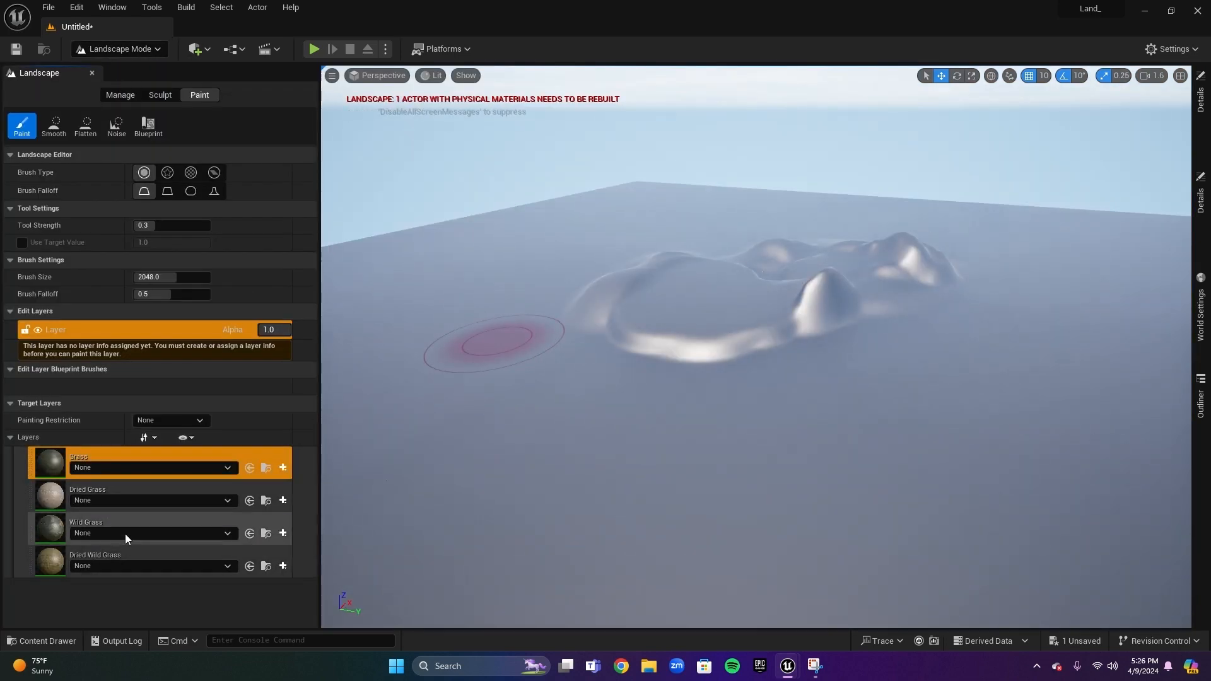
pyautogui.click(119, 472)
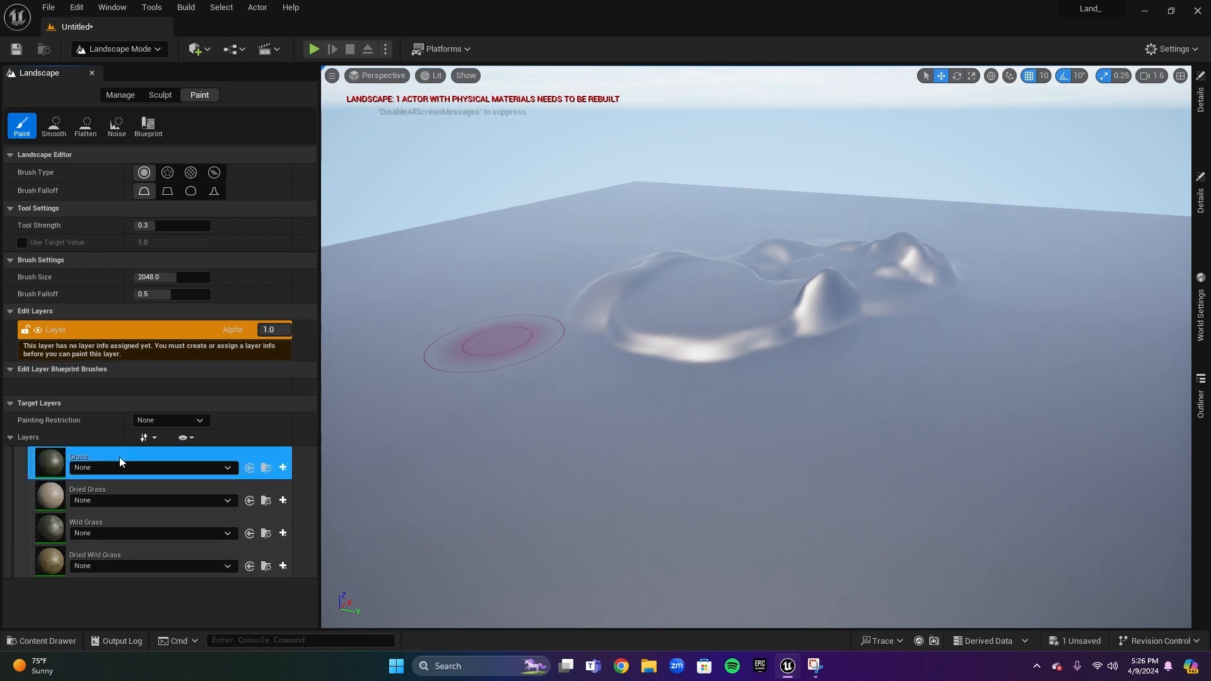
pyautogui.click(282, 468)
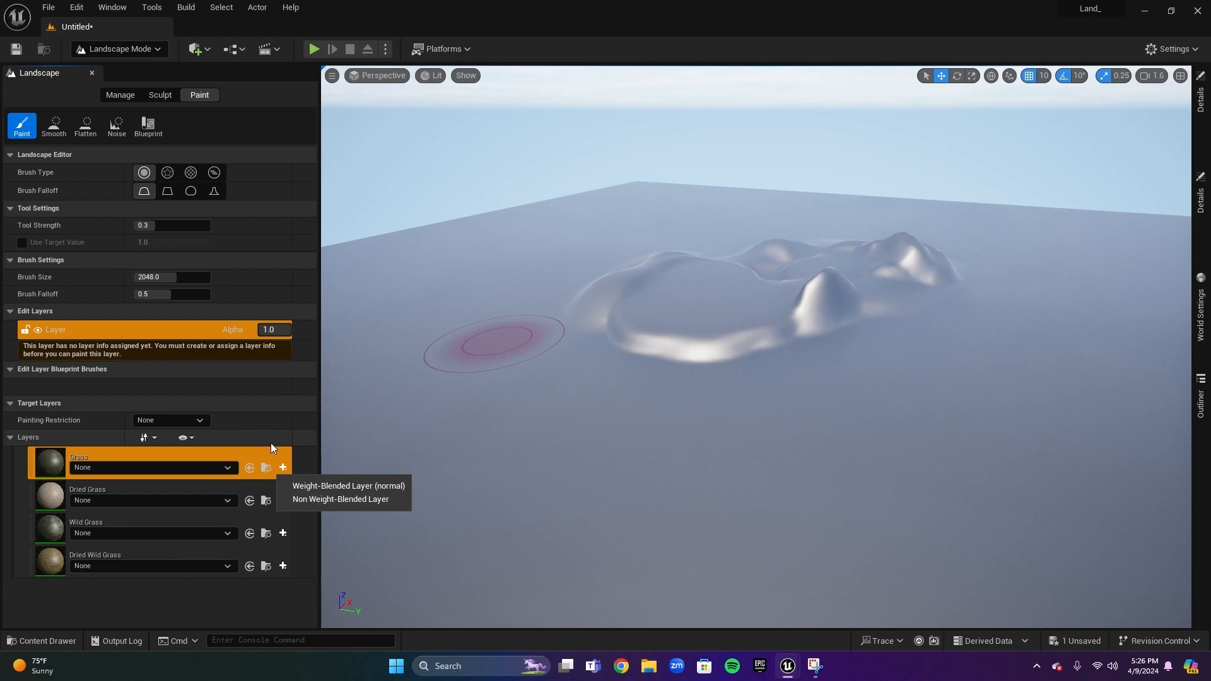
pyautogui.click(194, 527)
# Create a weight-blended layer info for the Wild Grass layer and save it in Untitled_1_sharedassets
pyautogui.click(283, 536)
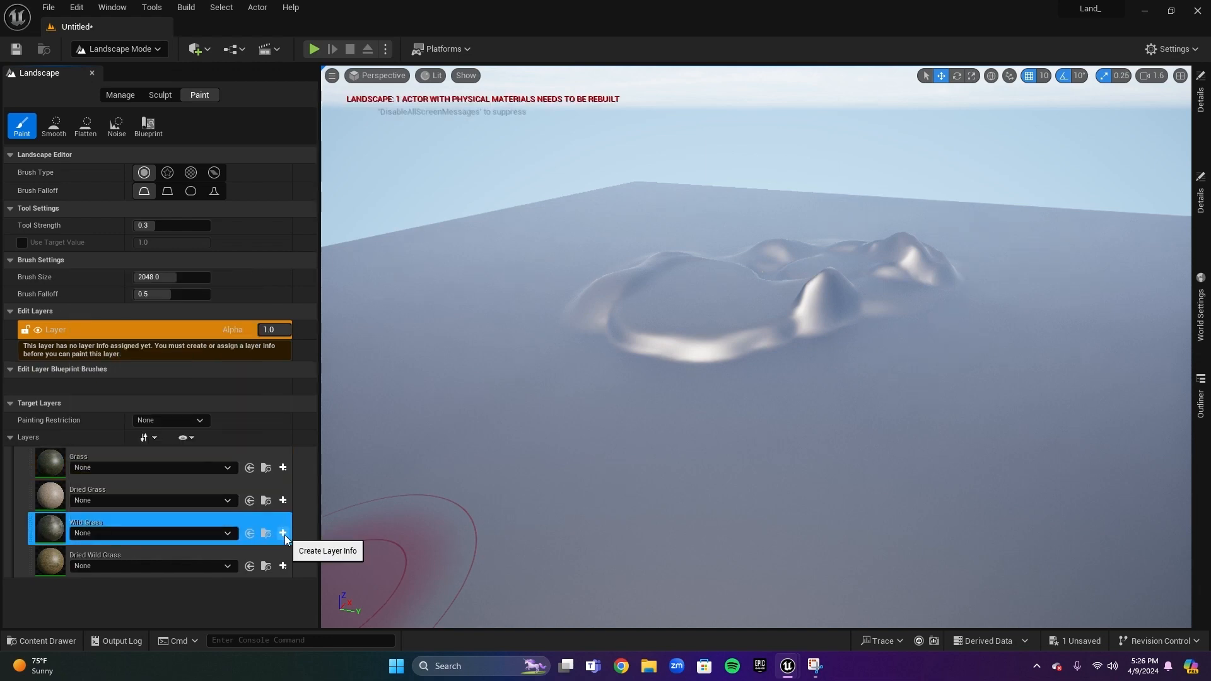
pyautogui.click(283, 535)
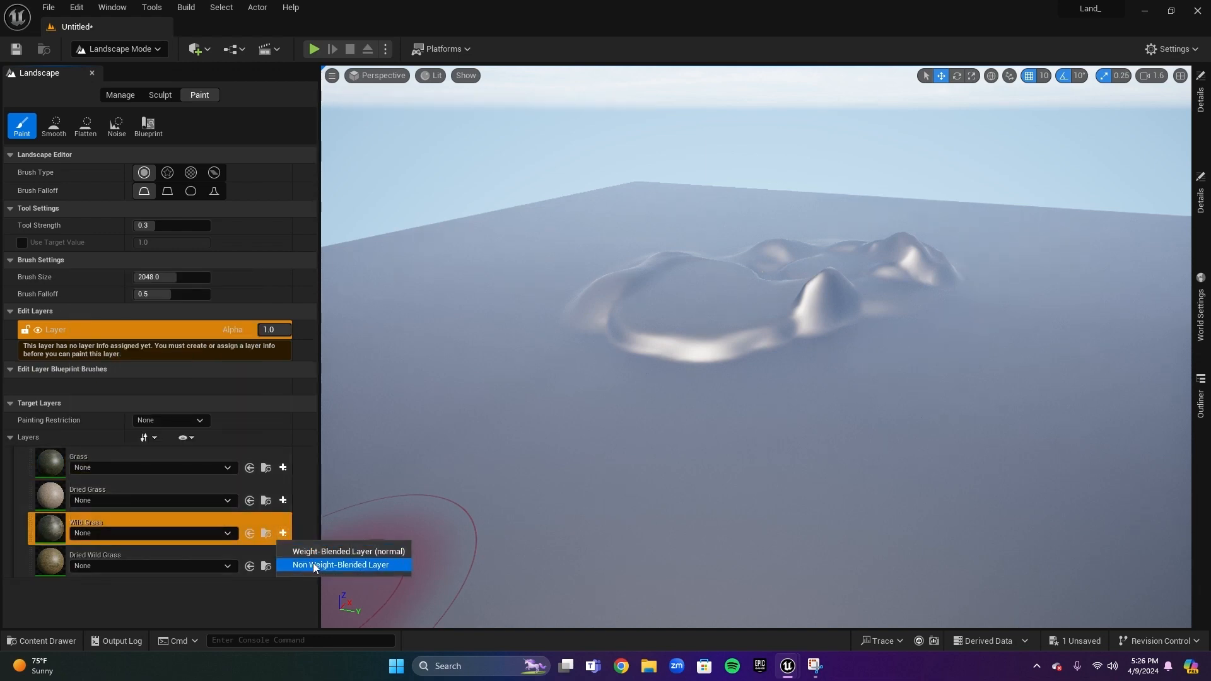
pyautogui.click(310, 551)
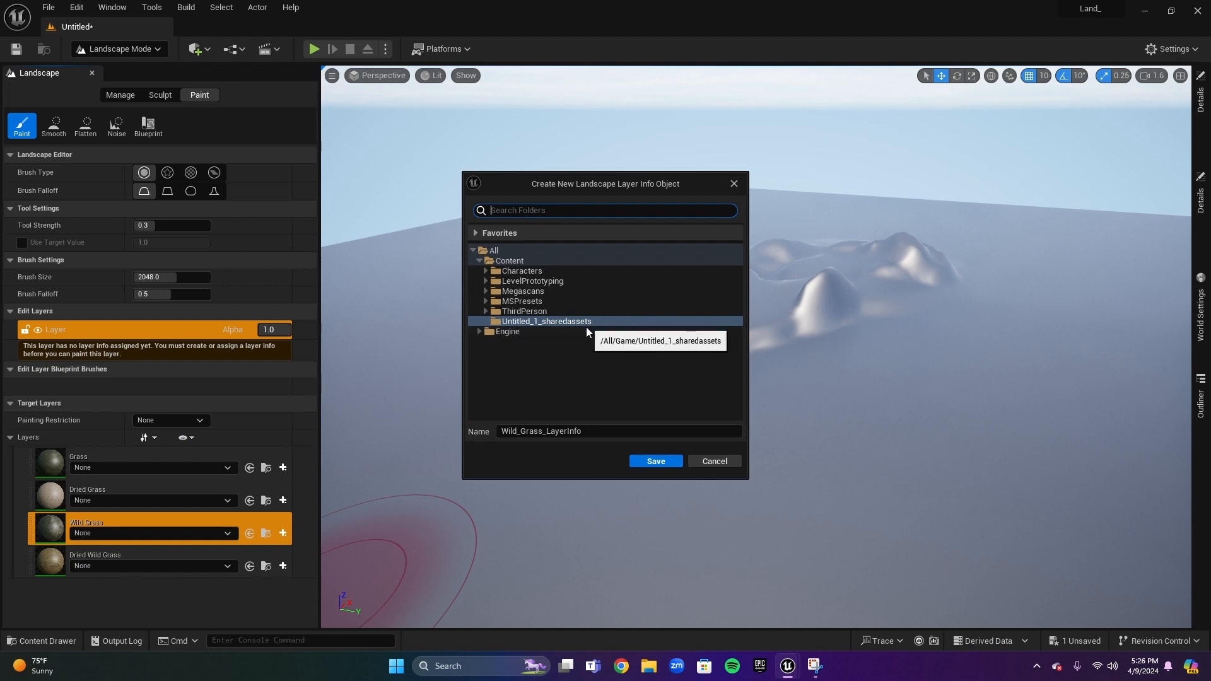
pyautogui.click(664, 462)
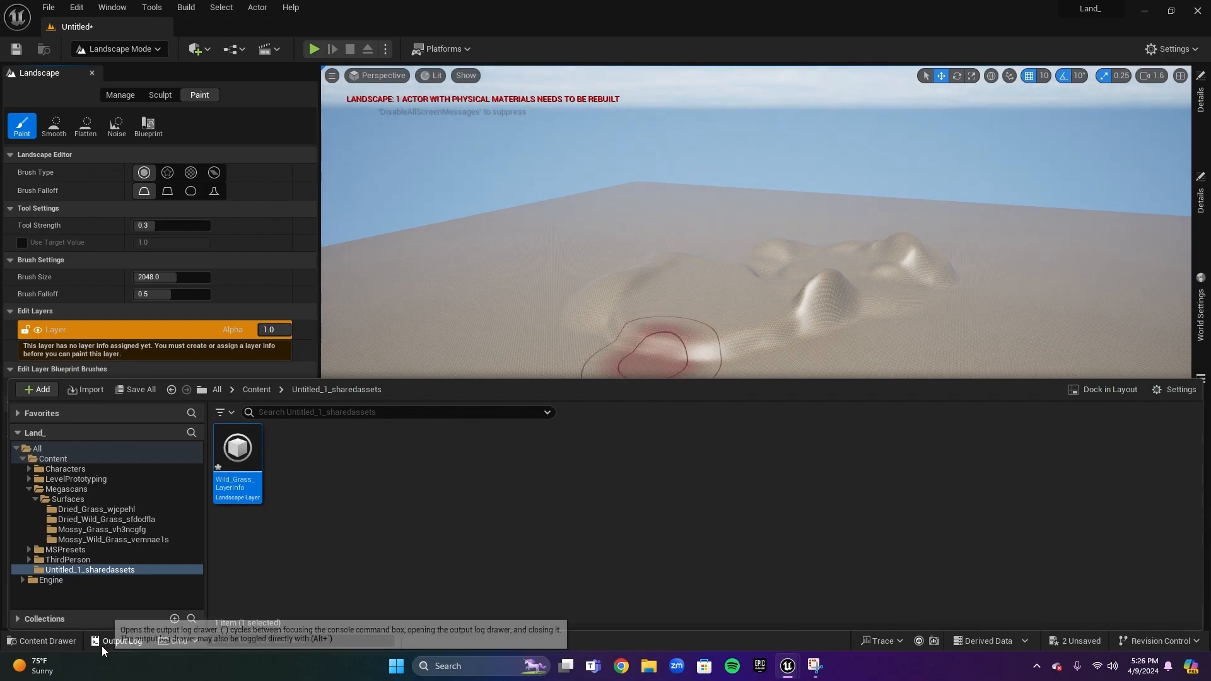
pyautogui.click(79, 642)
pyautogui.scroll(5, 569, 433)
pyautogui.moveTo(570, 433)
pyautogui.mouseDown(button='right')
pyautogui.moveTo(586, 427)
pyautogui.moveTo(587, 448)
pyautogui.moveTo(577, 403)
pyautogui.moveTo(587, 441)
pyautogui.moveTo(587, 422)
pyautogui.moveTo(644, 417)
pyautogui.moveTo(648, 430)
pyautogui.moveTo(587, 455)
pyautogui.moveTo(461, 441)
pyautogui.mouseUp(button='right')
pyautogui.press('w')
pyautogui.press('s')
pyautogui.press('w')
pyautogui.press('s')
pyautogui.press('w')
pyautogui.press('w')
pyautogui.press('s')
pyautogui.press('w')
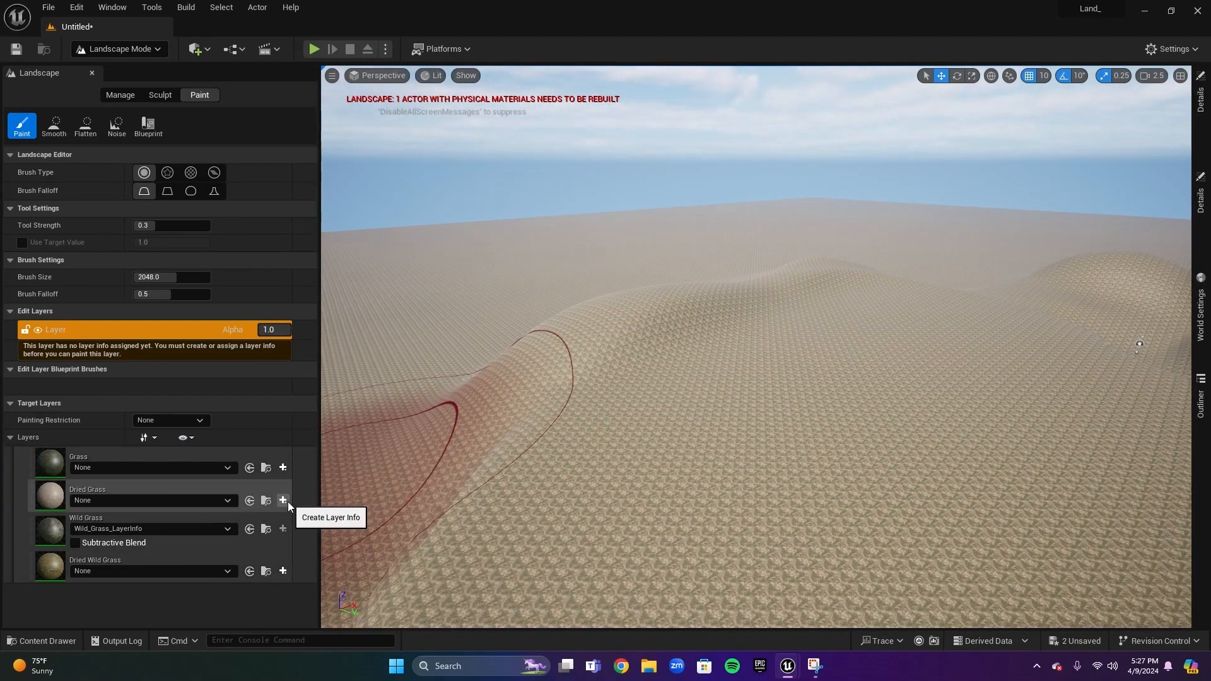
# Create and save a weight-blended layer info for the Dried Grass layer
pyautogui.click(284, 501)
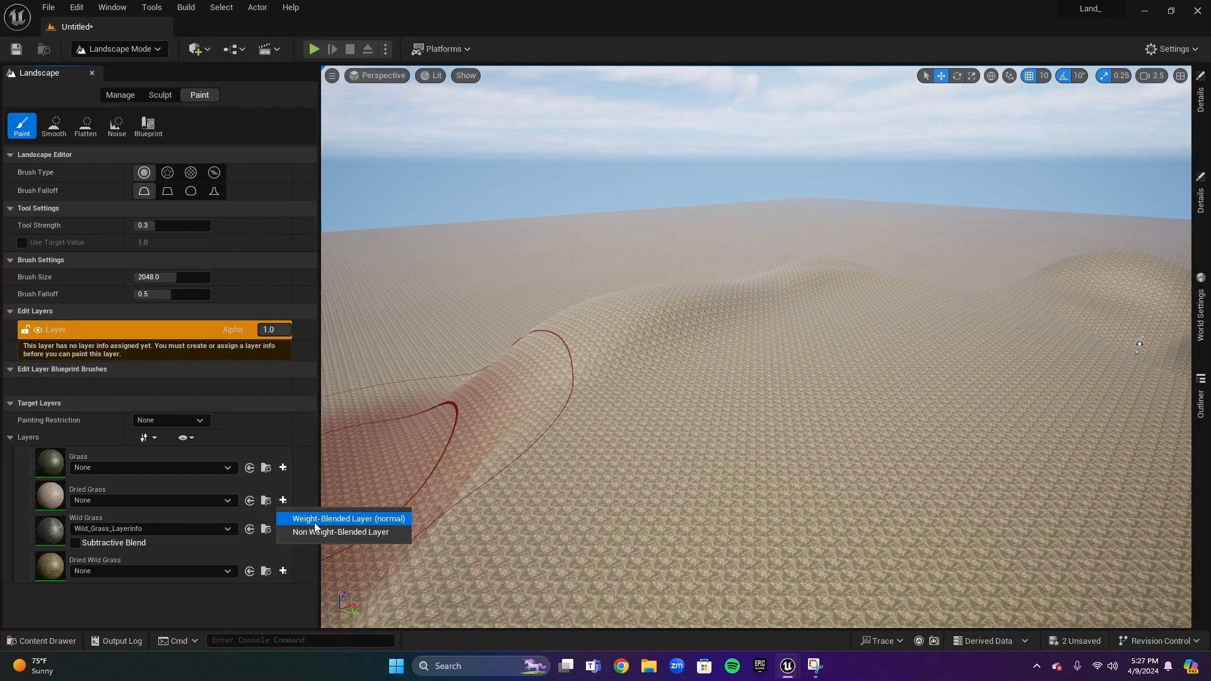
pyautogui.click(313, 522)
pyautogui.click(651, 461)
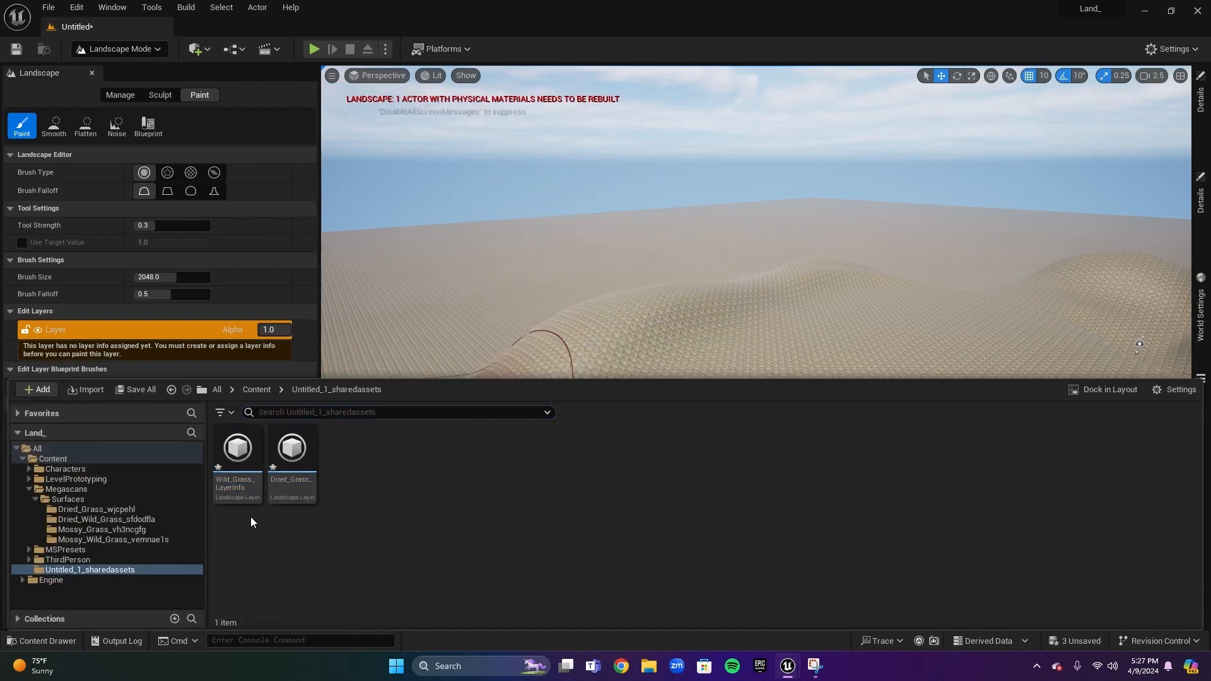
pyautogui.click(62, 644)
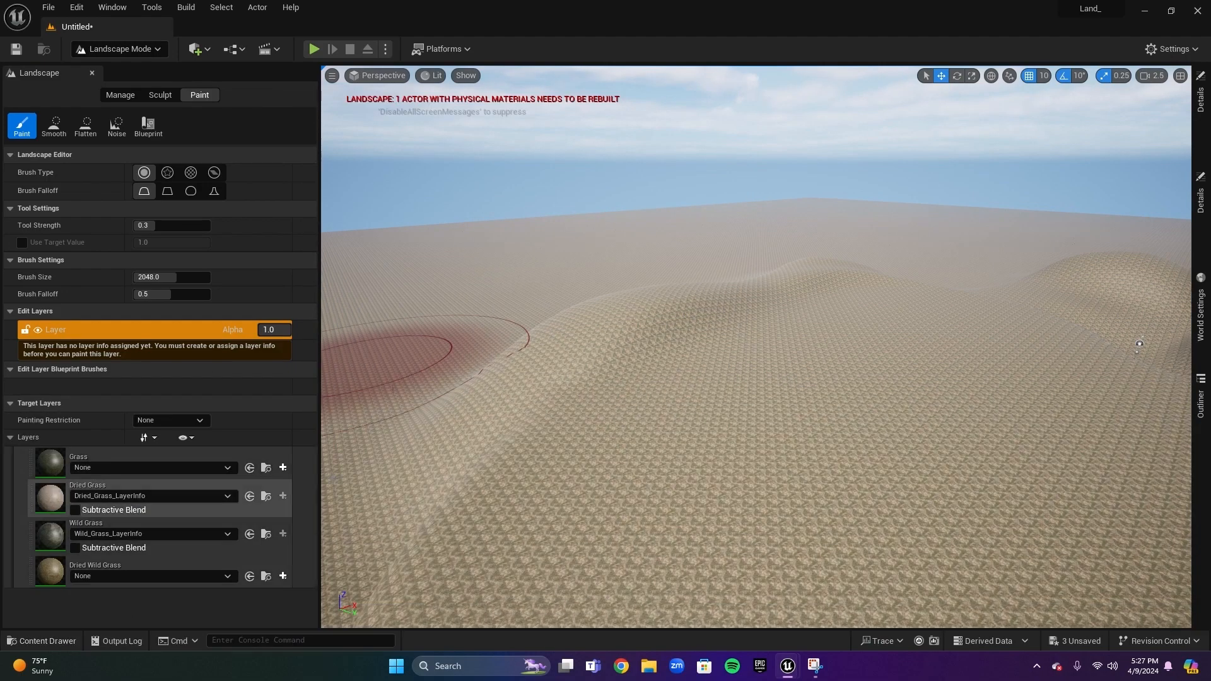
# Create and save a weight-blended layer info for the Grass layer
pyautogui.click(283, 468)
pyautogui.click(313, 491)
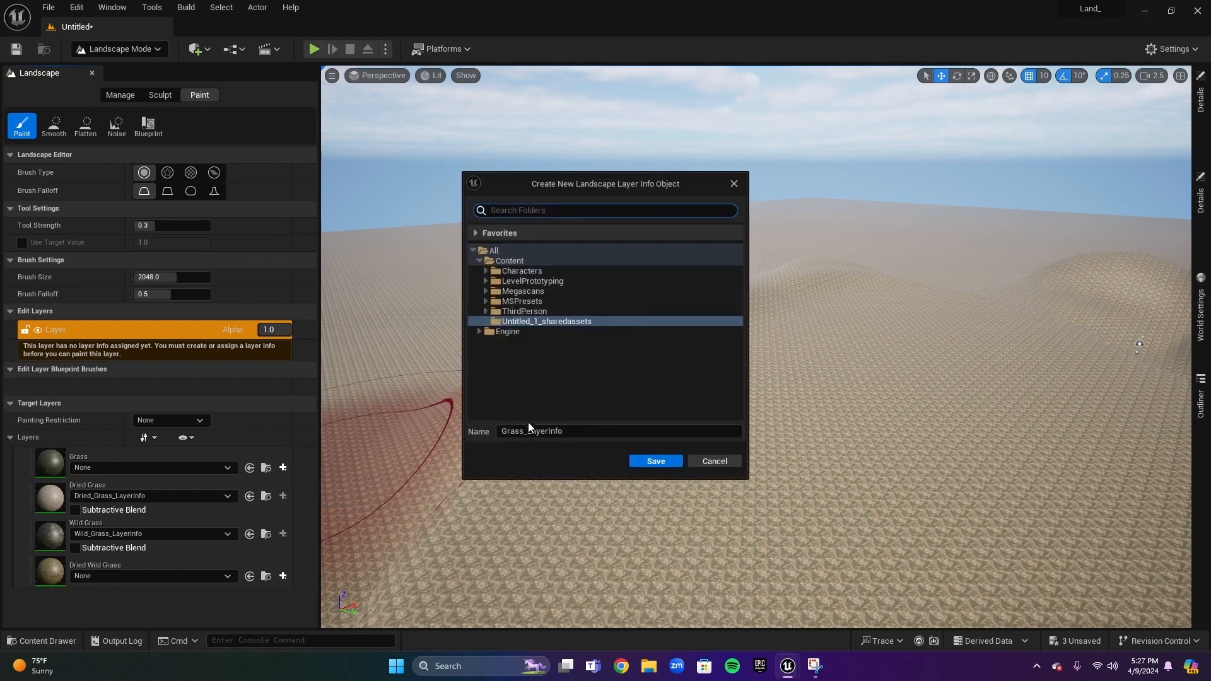
pyautogui.click(652, 463)
pyautogui.click(80, 642)
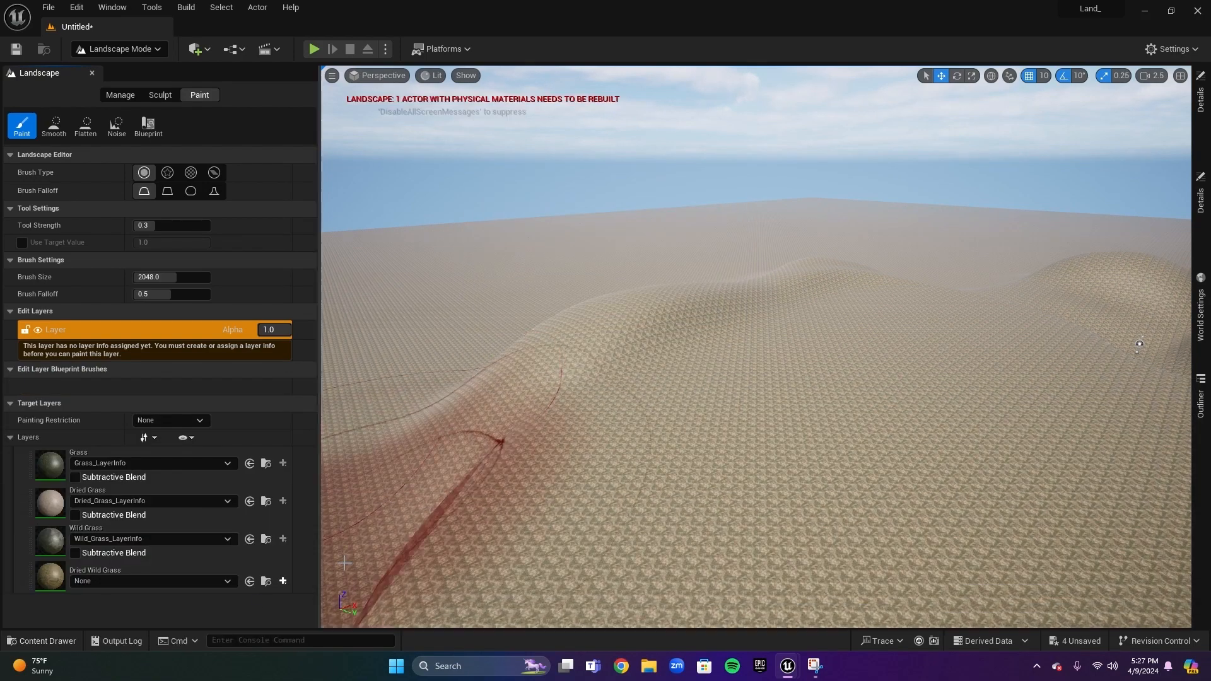
# Create and save a weight-blended layer info for the Dried Wild Grass layer
pyautogui.click(283, 581)
pyautogui.click(337, 599)
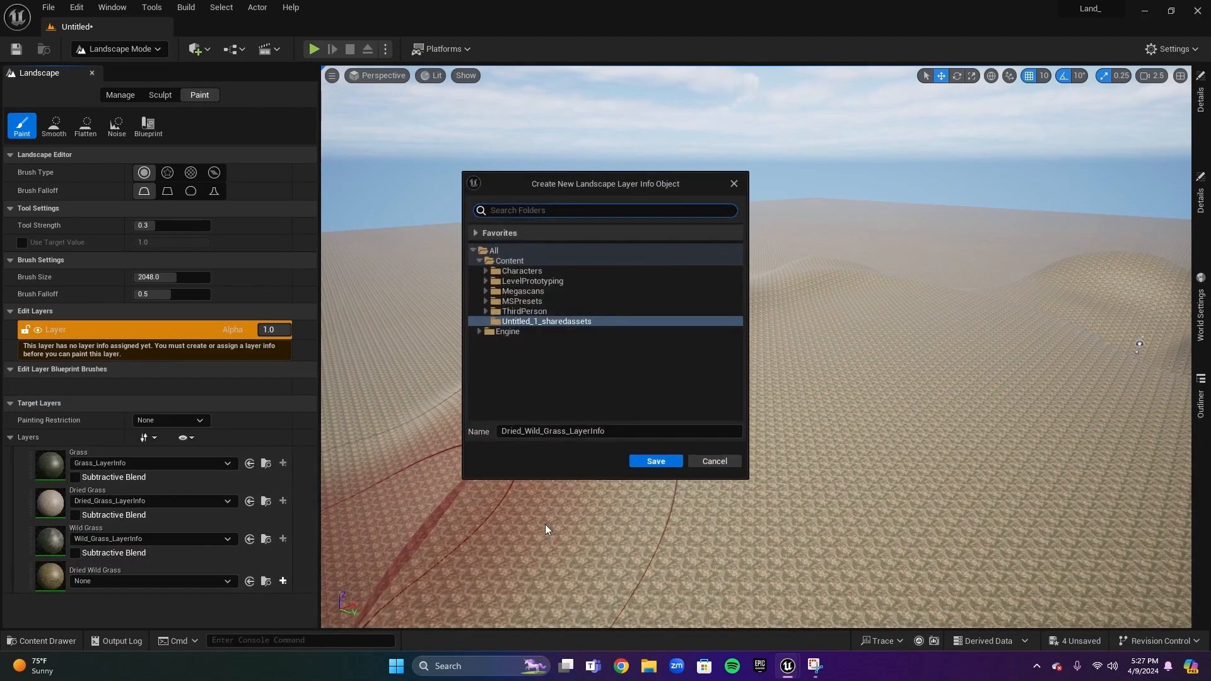
pyautogui.click(655, 466)
pyautogui.click(44, 641)
# Paint the Grass layer and then a Dried Grass patch onto the landscape foreground
pyautogui.moveTo(584, 470); pyautogui.dragTo(738, 473, button='right')
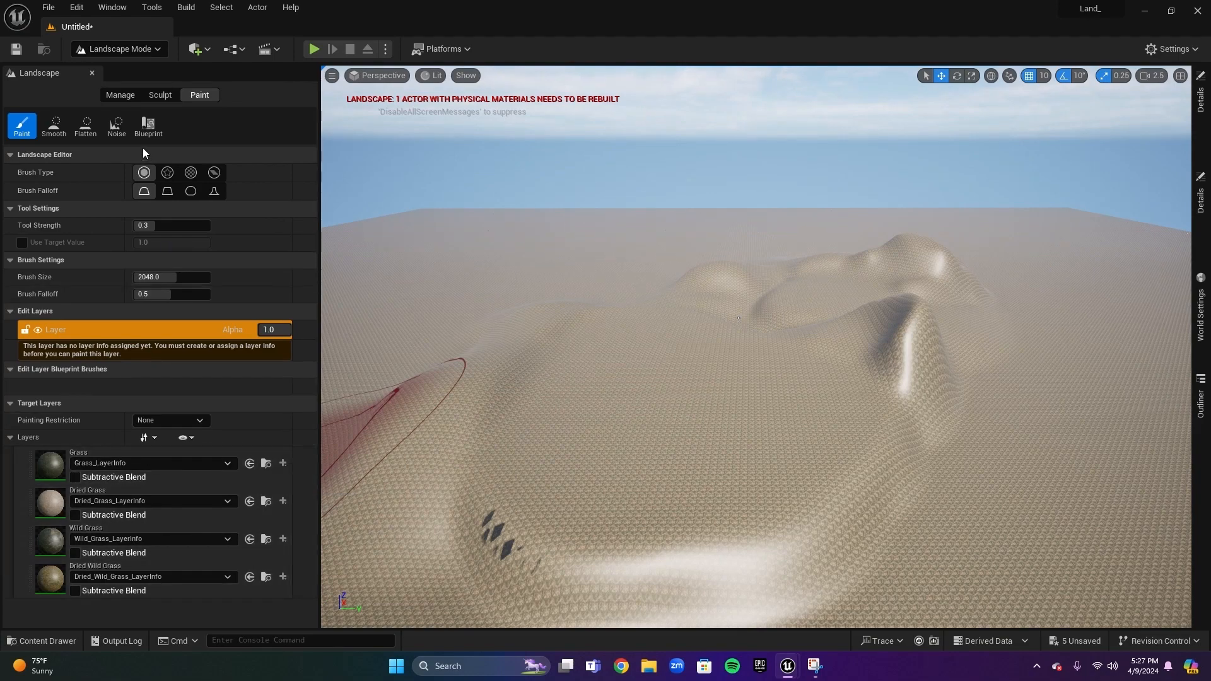
pyautogui.click(89, 453)
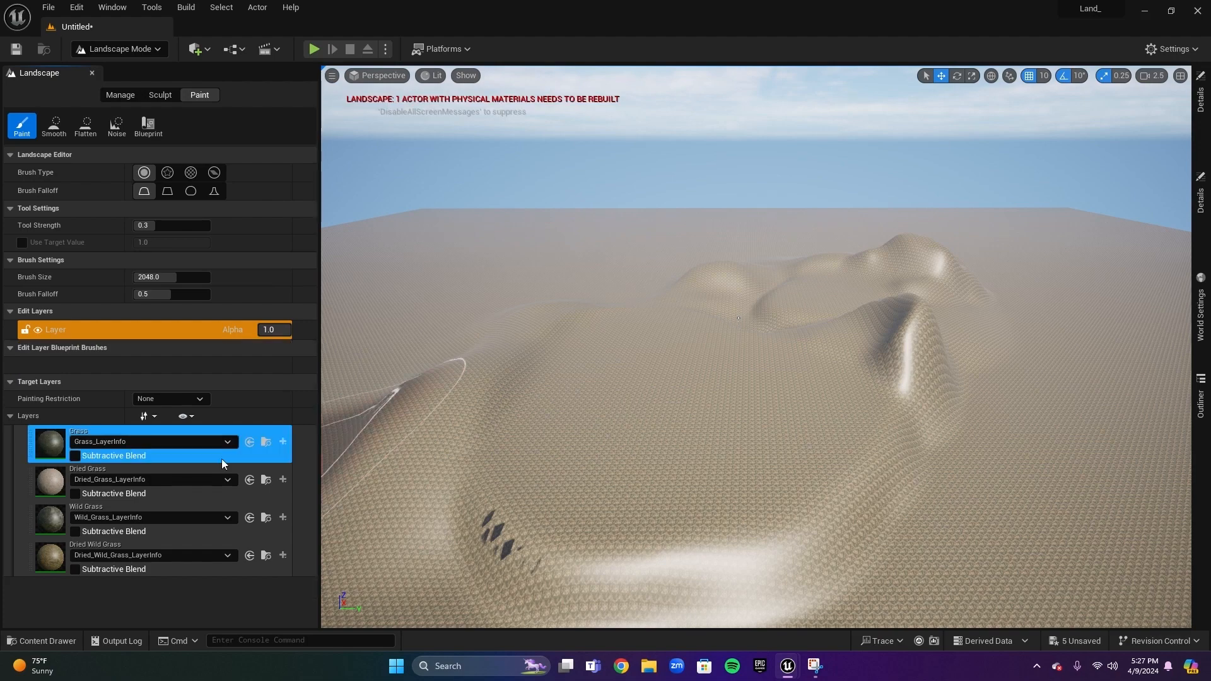
pyautogui.moveTo(541, 507)
pyautogui.mouseDown()
pyautogui.moveTo(690, 378)
pyautogui.moveTo(808, 480)
pyautogui.moveTo(533, 566)
pyautogui.mouseUp()
pyautogui.click(137, 467)
pyautogui.moveTo(649, 454)
pyautogui.mouseDown()
pyautogui.moveTo(564, 430)
pyautogui.moveTo(628, 427)
pyautogui.moveTo(370, 379)
pyautogui.moveTo(622, 427)
pyautogui.moveTo(642, 387)
pyautogui.mouseUp()
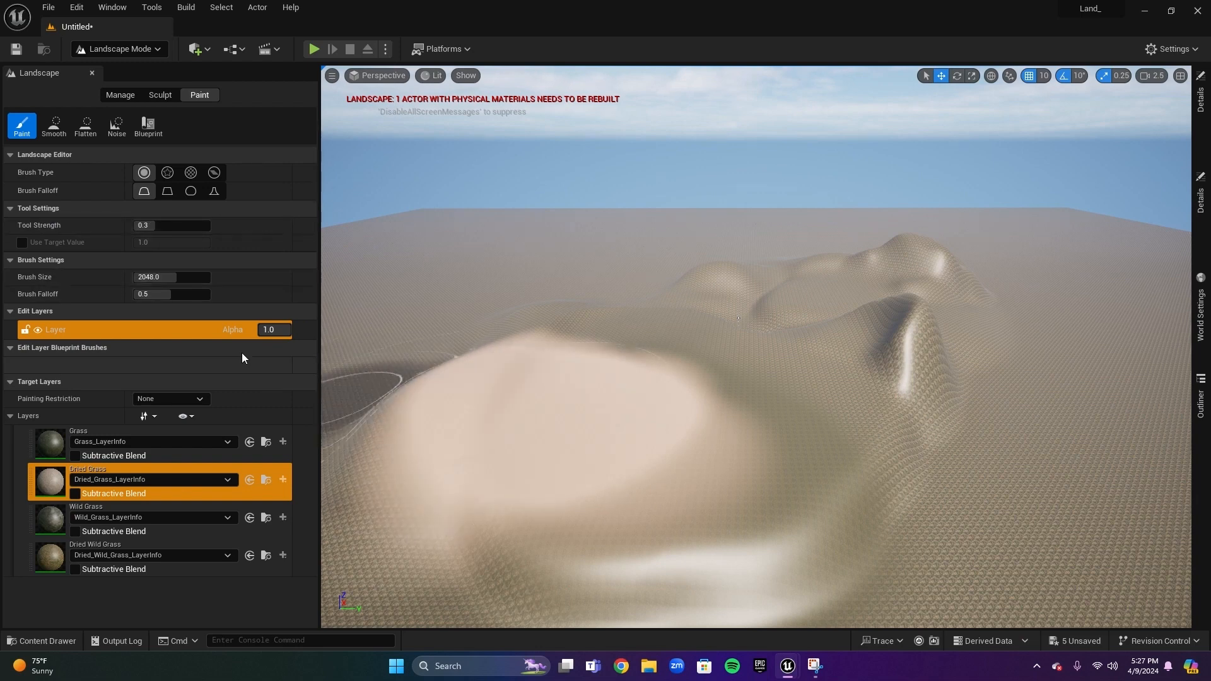
# Set the paint brush size to 102 and raise the tool strength to 1.0
pyautogui.click(168, 278)
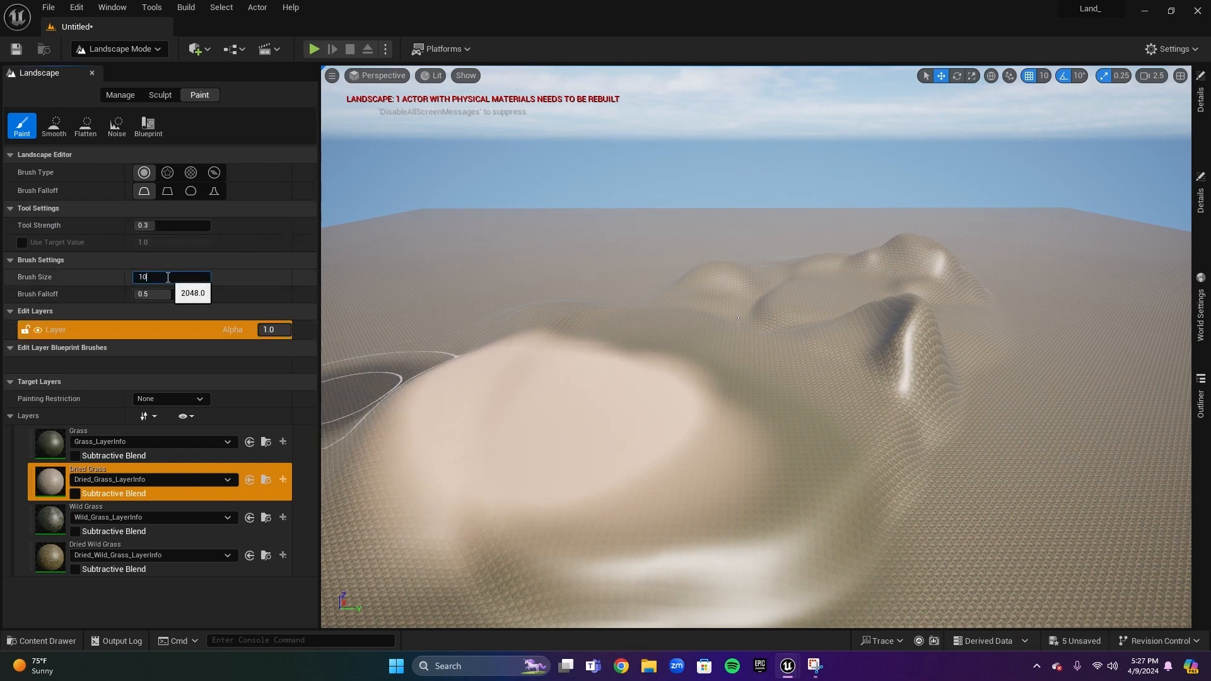
pyautogui.write('102')
pyautogui.press('Return')
pyautogui.click(404, 349)
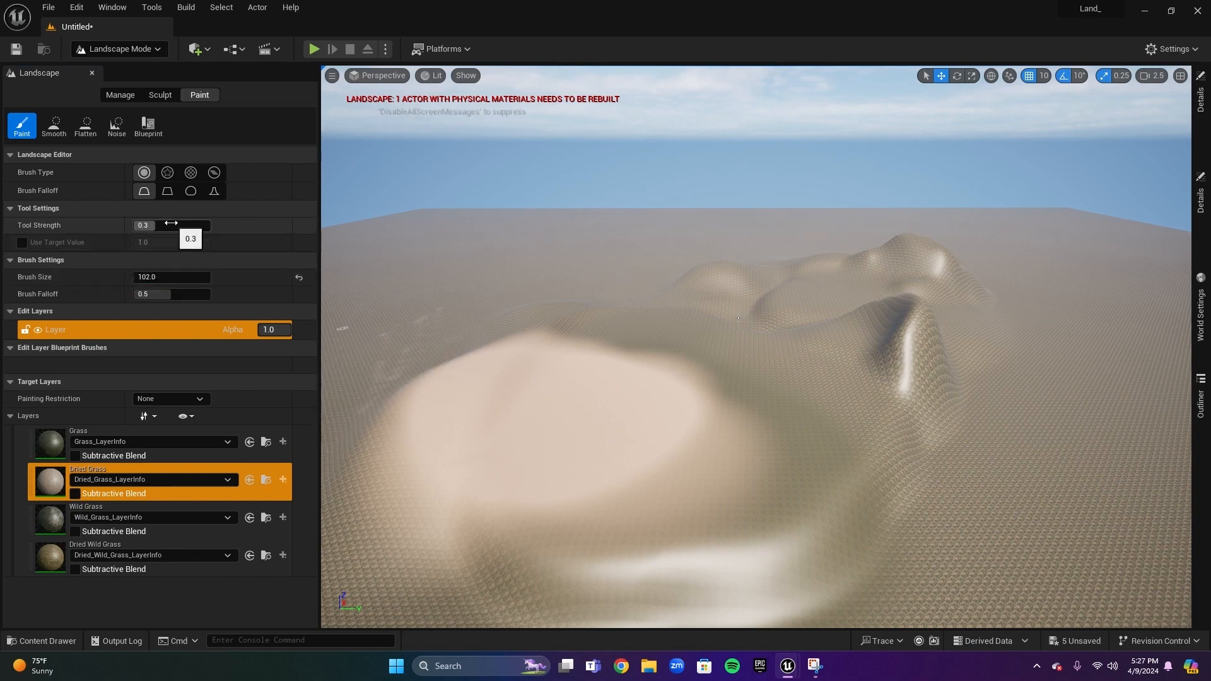
pyautogui.moveTo(155, 226); pyautogui.dragTo(143, 225)
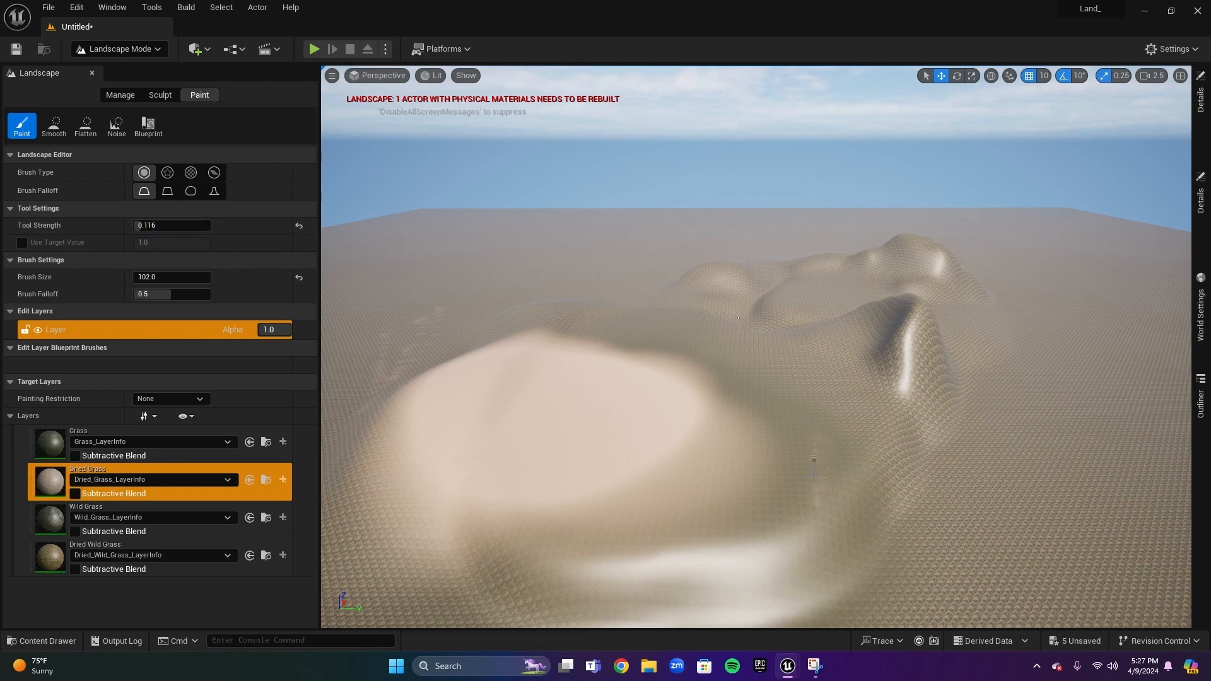
pyautogui.moveTo(142, 226); pyautogui.dragTo(211, 226)
# Paint Dried Grass strokes along the slope of the sculpted hills
pyautogui.moveTo(826, 425)
pyautogui.mouseDown()
pyautogui.moveTo(819, 445)
pyautogui.moveTo(842, 386)
pyautogui.moveTo(842, 450)
pyautogui.mouseUp()
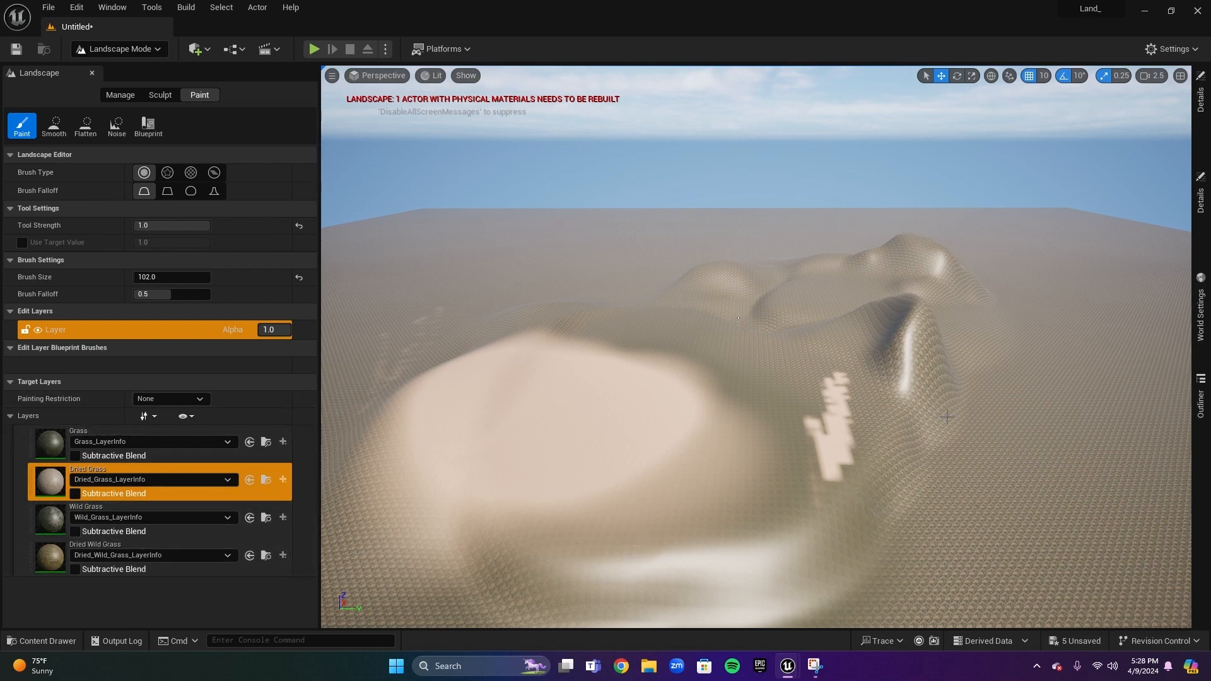
pyautogui.moveTo(897, 395)
pyautogui.mouseDown()
pyautogui.moveTo(926, 344)
pyautogui.moveTo(940, 387)
pyautogui.moveTo(928, 406)
pyautogui.mouseUp()
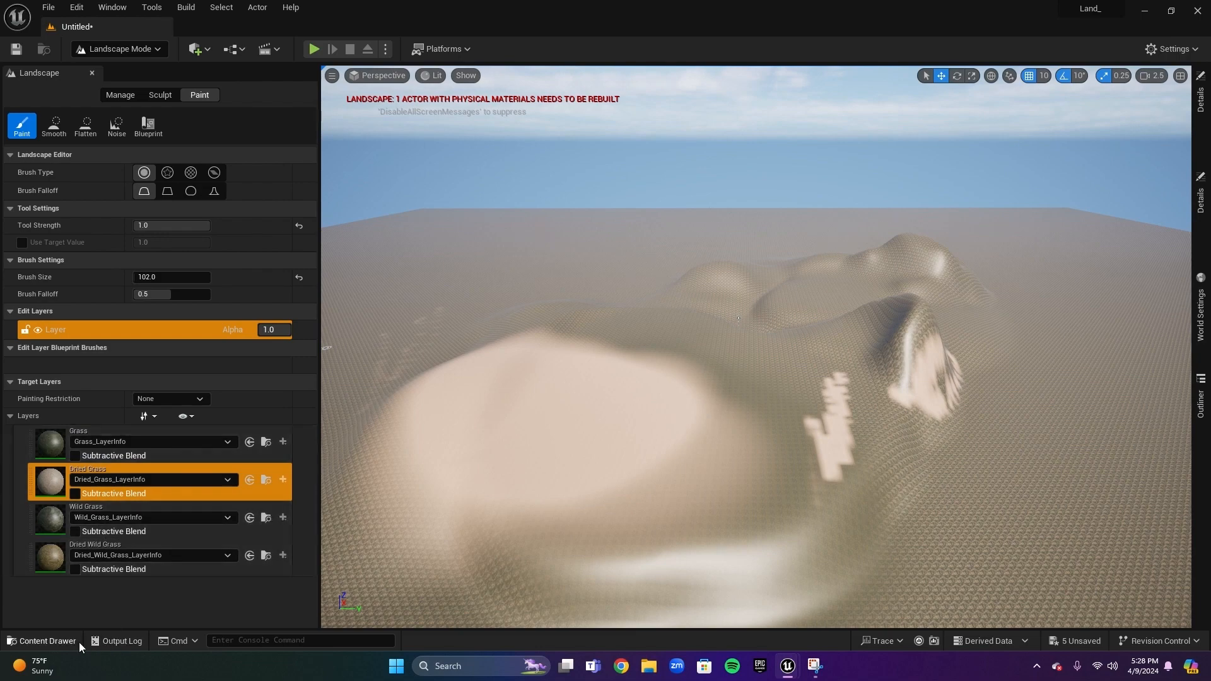
pyautogui.click(58, 646)
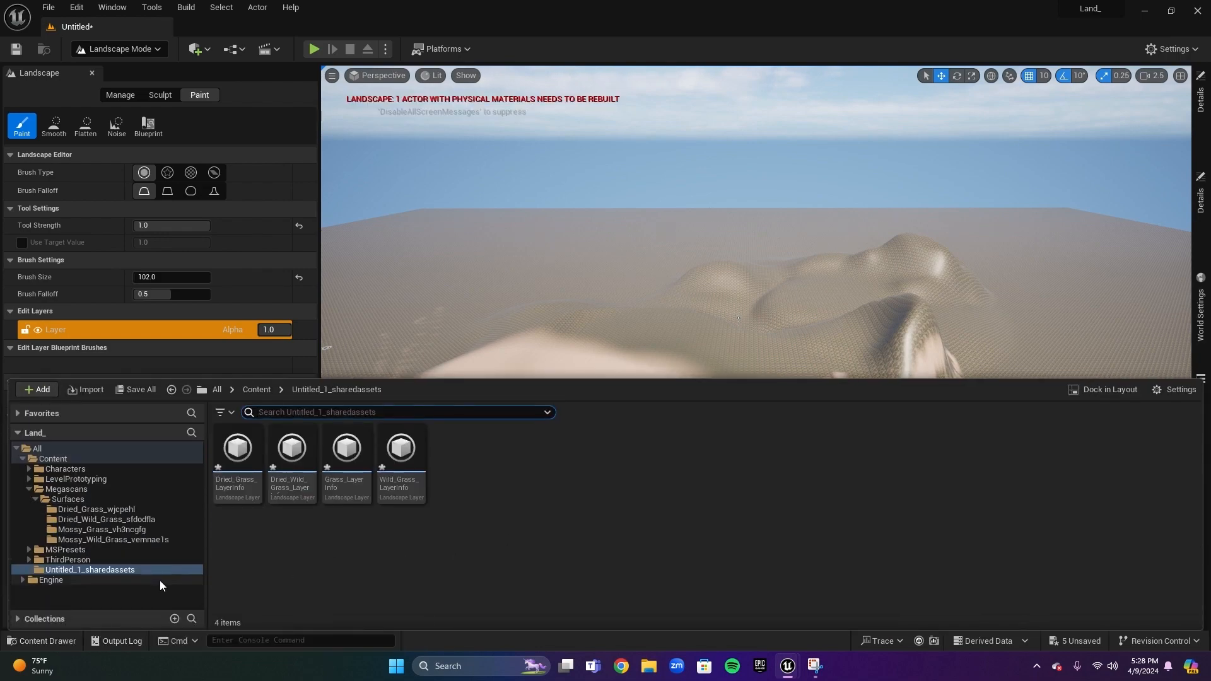
pyautogui.moveTo(677, 317); pyautogui.dragTo(606, 341, button='right')
# Open Landscape_Mat from the Content folder and add a TextureCoordinate node to its graph
pyautogui.click(50, 640)
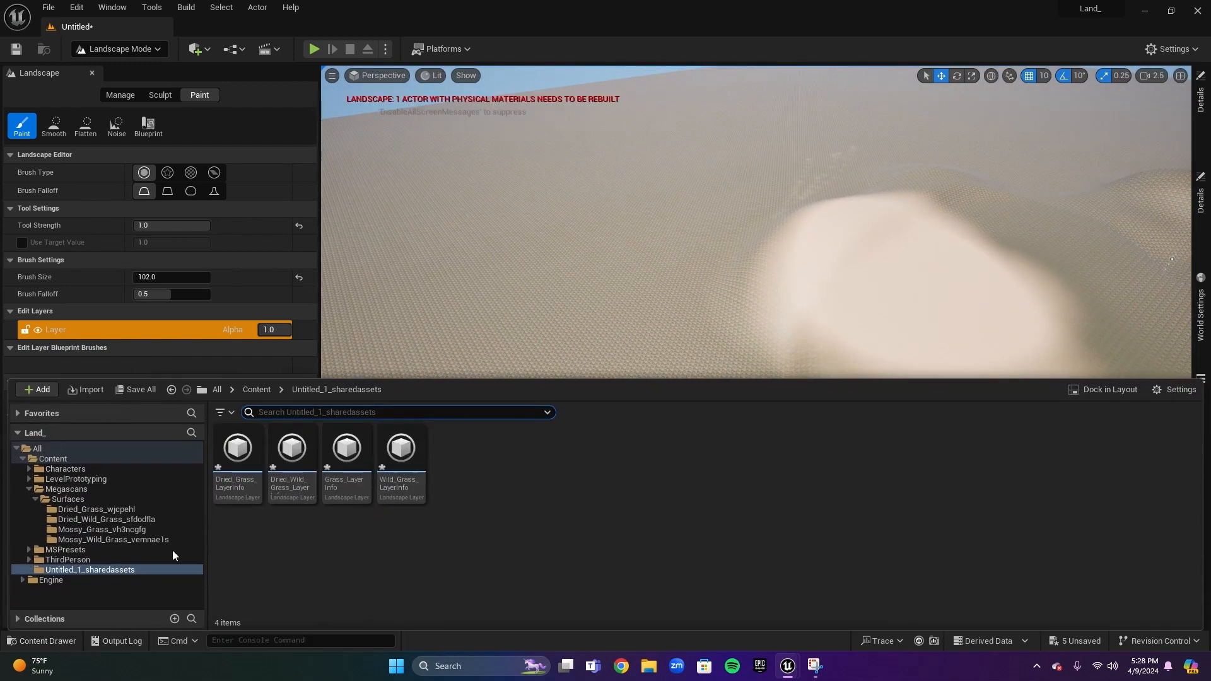
pyautogui.click(77, 458)
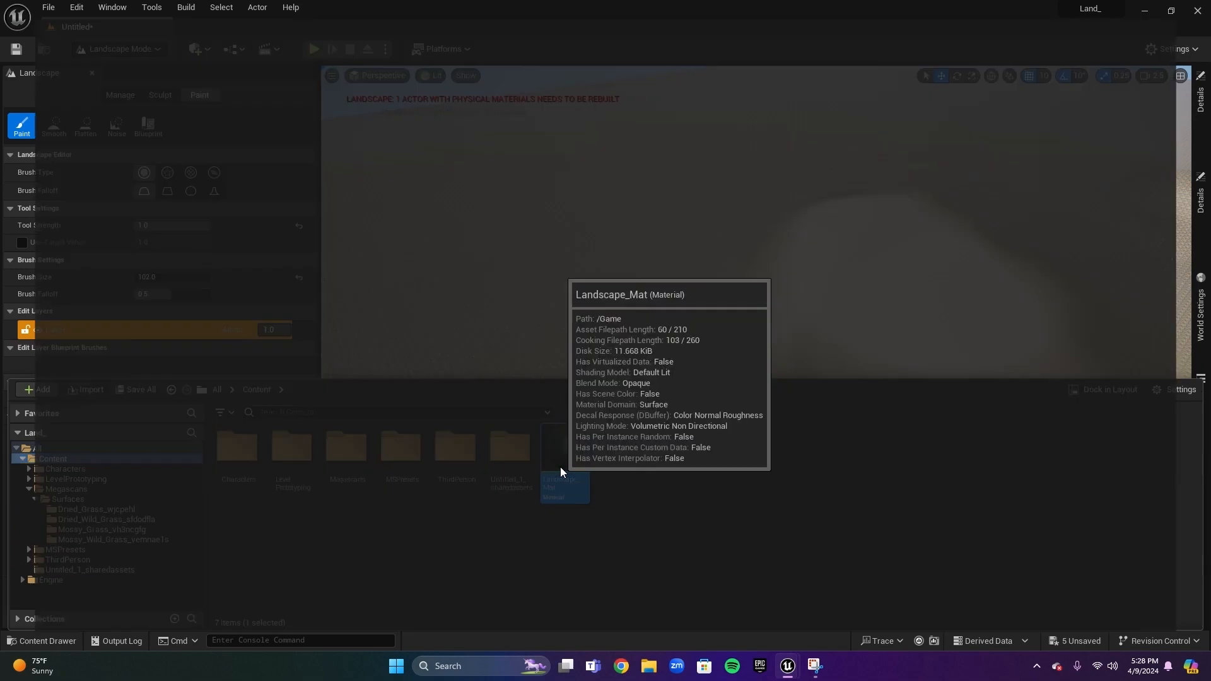
pyautogui.doubleClick(560, 467)
pyautogui.moveTo(517, 278); pyautogui.dragTo(952, 285, button='right')
pyautogui.moveTo(681, 198); pyautogui.dragTo(795, 412, button='right')
pyautogui.moveTo(589, 165); pyautogui.dragTo(684, 343, button='right')
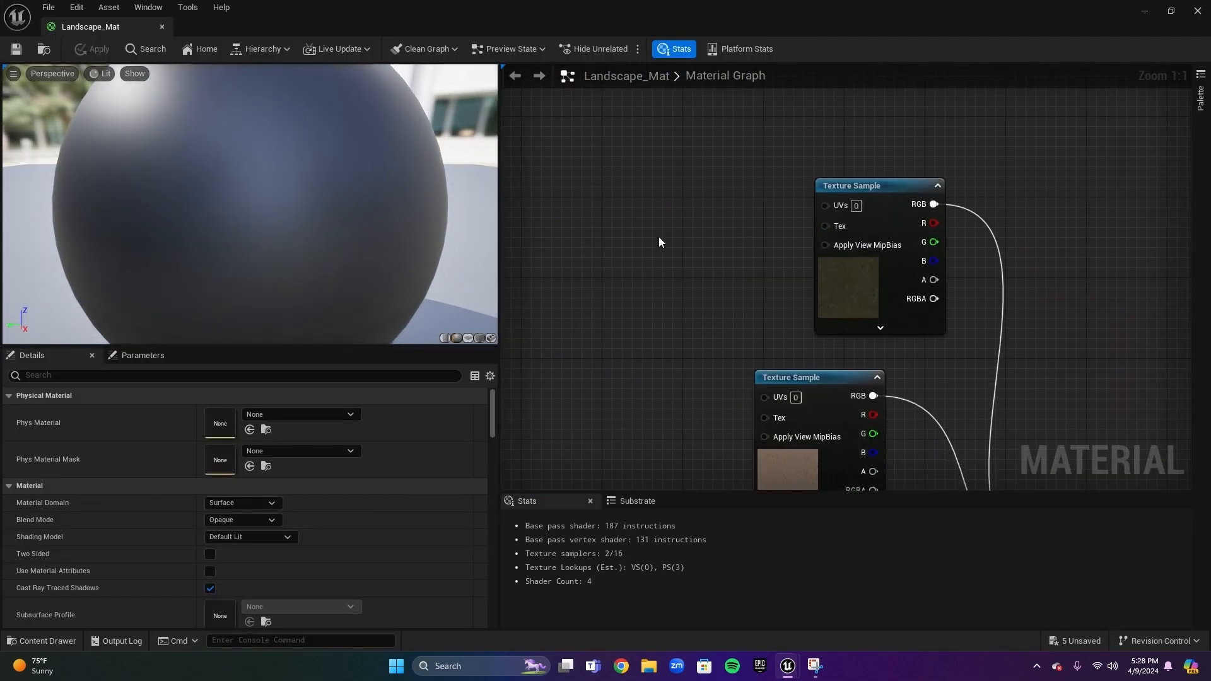
pyautogui.rightClick(604, 214)
pyautogui.write('coor')
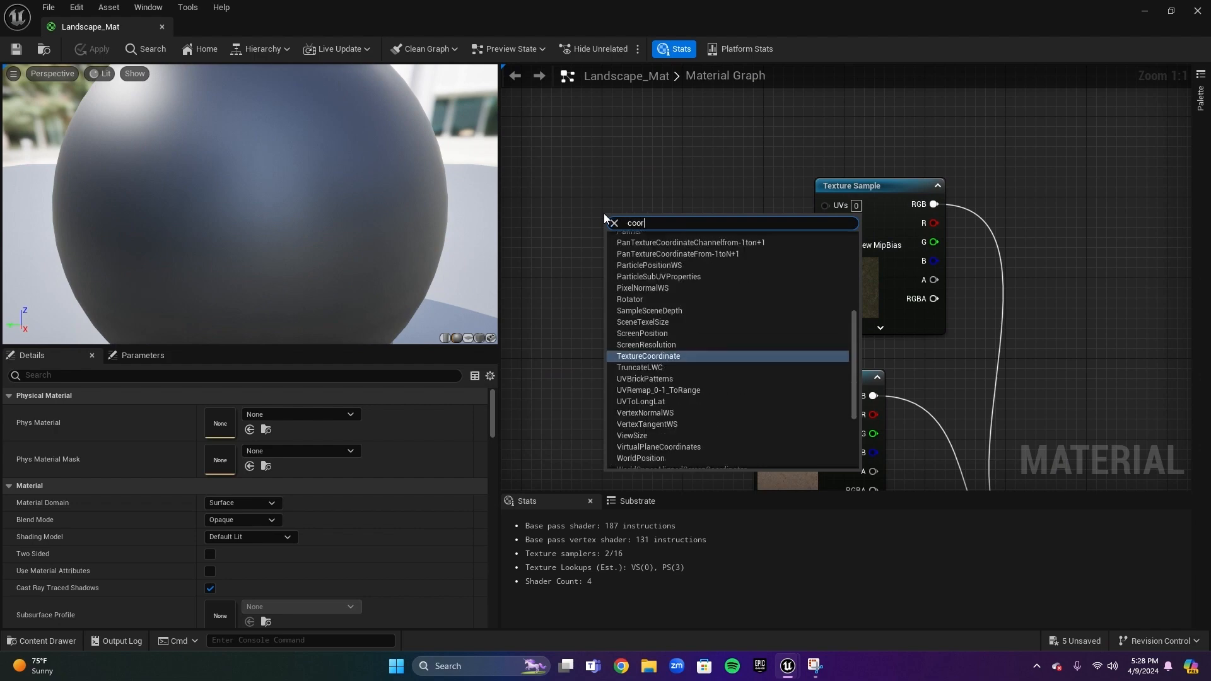
pyautogui.write('dinate')
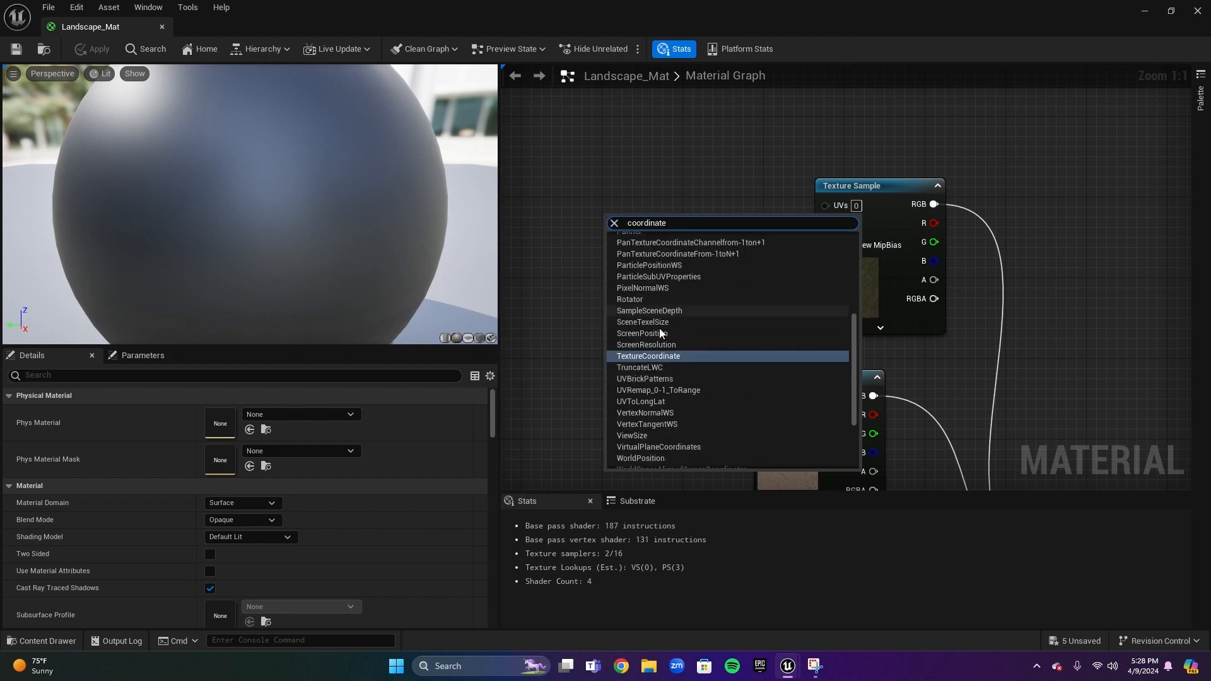
pyautogui.click(691, 357)
# Connect the TexCoord node's output to the UVs inputs of the texture samples
pyautogui.moveTo(710, 241); pyautogui.dragTo(831, 209)
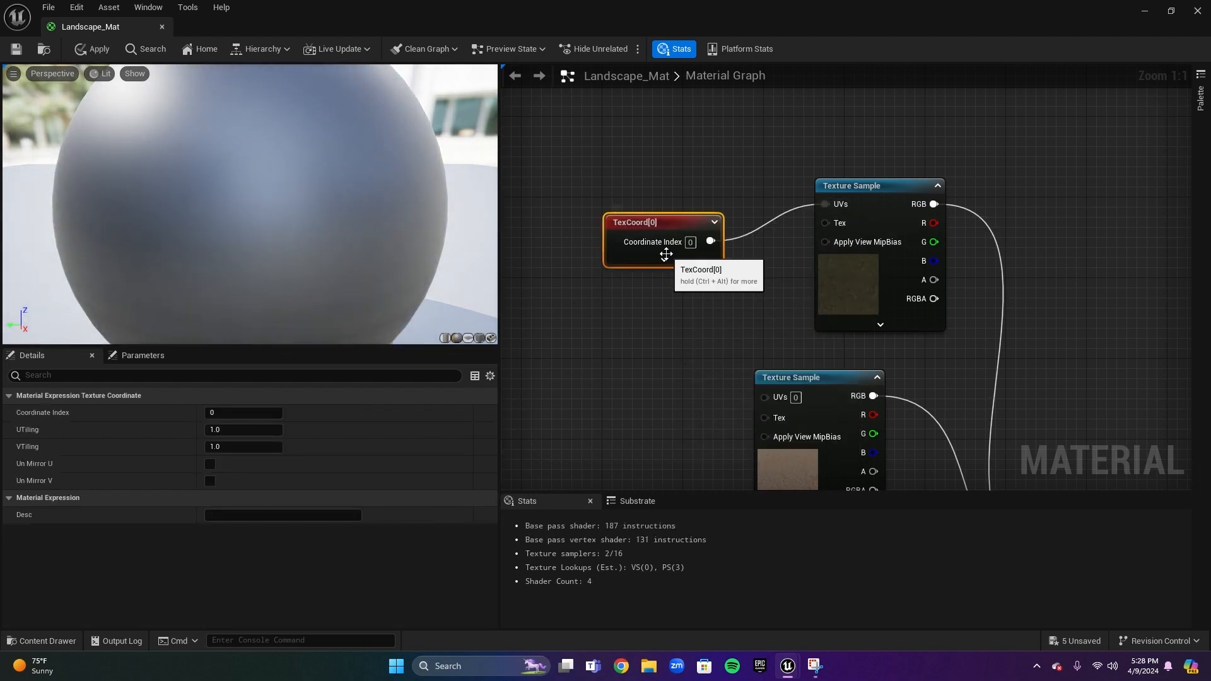
pyautogui.click(666, 257)
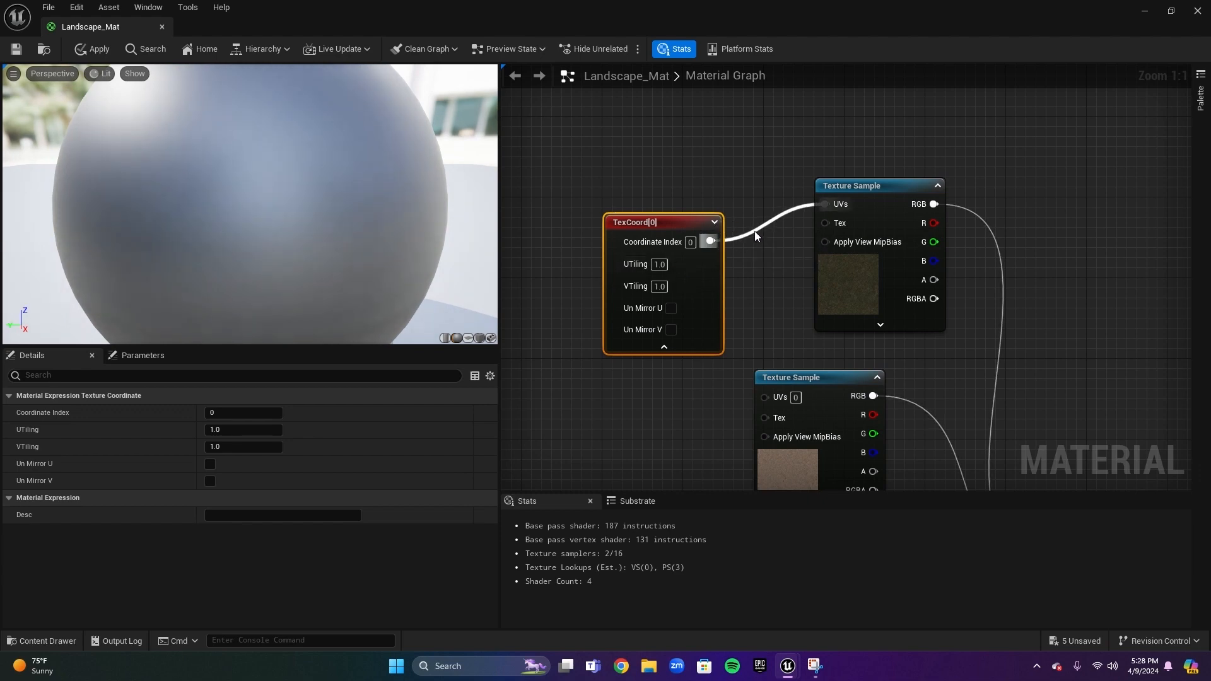
pyautogui.click(755, 251)
pyautogui.moveTo(756, 251); pyautogui.dragTo(702, 134, button='right')
pyautogui.scroll(-1, 693, 195)
pyautogui.moveTo(693, 196); pyautogui.dragTo(797, 208, button='right')
pyautogui.moveTo(739, 110); pyautogui.dragTo(666, 361)
pyautogui.moveTo(743, 386); pyautogui.dragTo(764, 377, button='right')
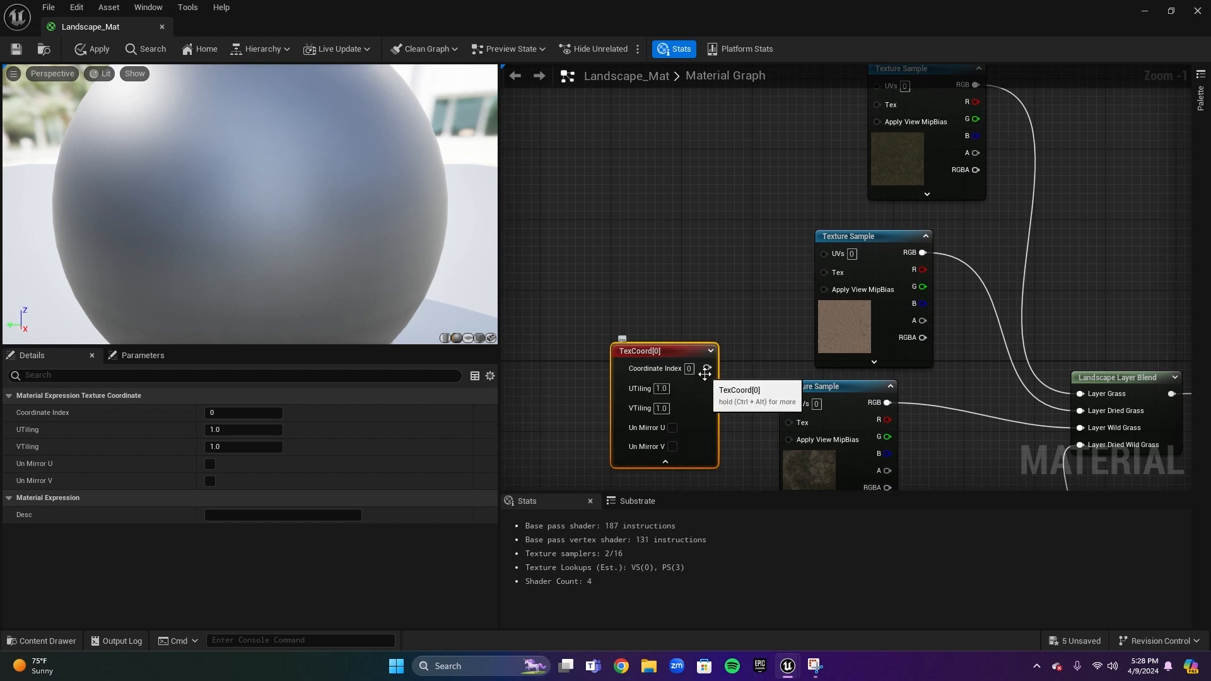
pyautogui.moveTo(705, 371); pyautogui.dragTo(790, 403)
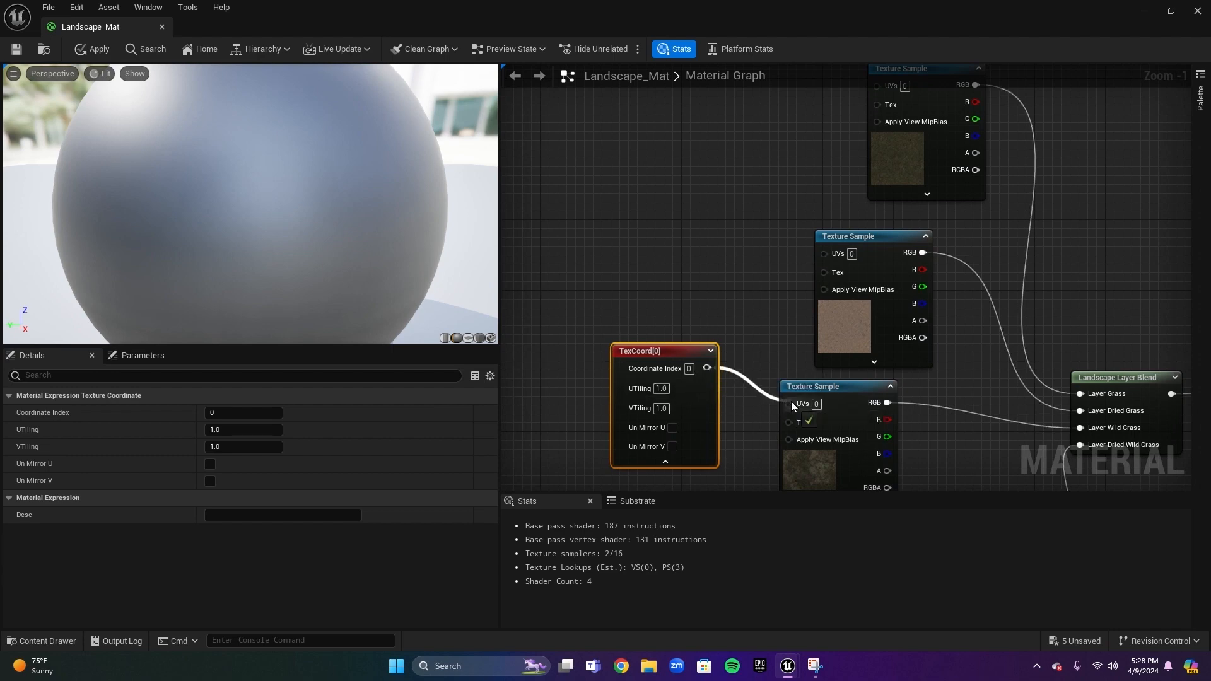
# Set the TexCoord node's UTiling and VTiling to 0.5
pyautogui.click(665, 390)
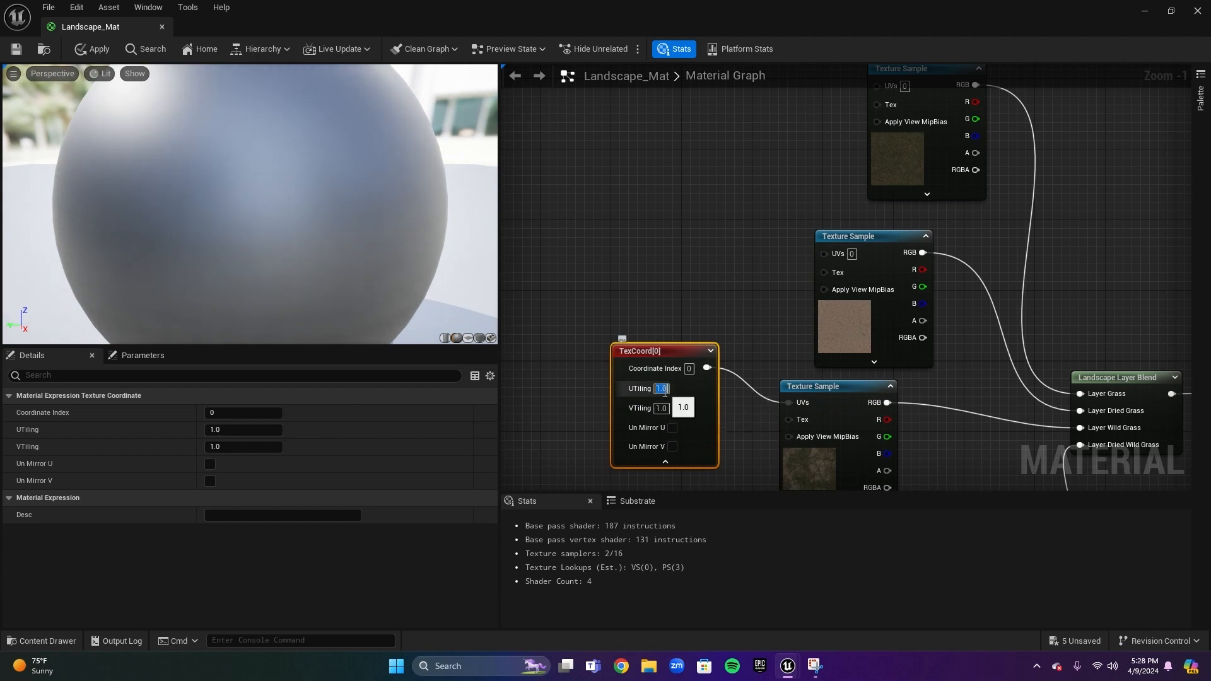
pyautogui.write('.5')
pyautogui.press('Return')
pyautogui.click(661, 409)
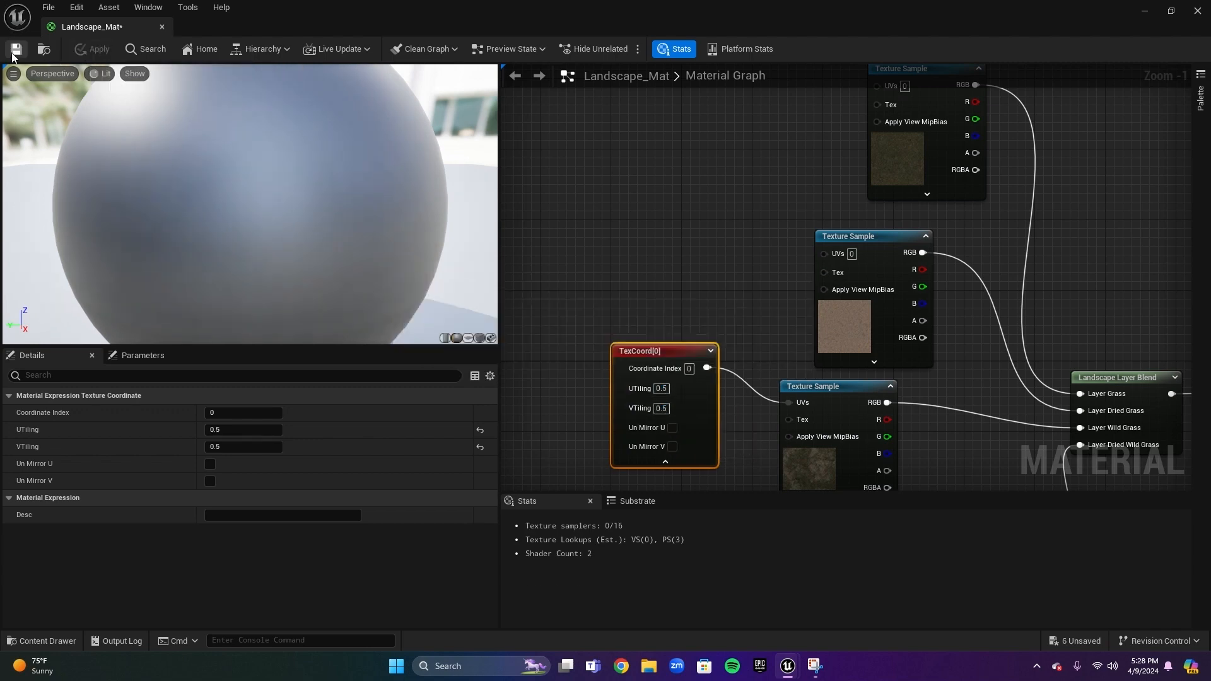
# Change the TexCoord UTiling and VTiling to 0.1 and apply the material
pyautogui.click(1171, 10)
pyautogui.moveTo(634, 135); pyautogui.dragTo(540, 108)
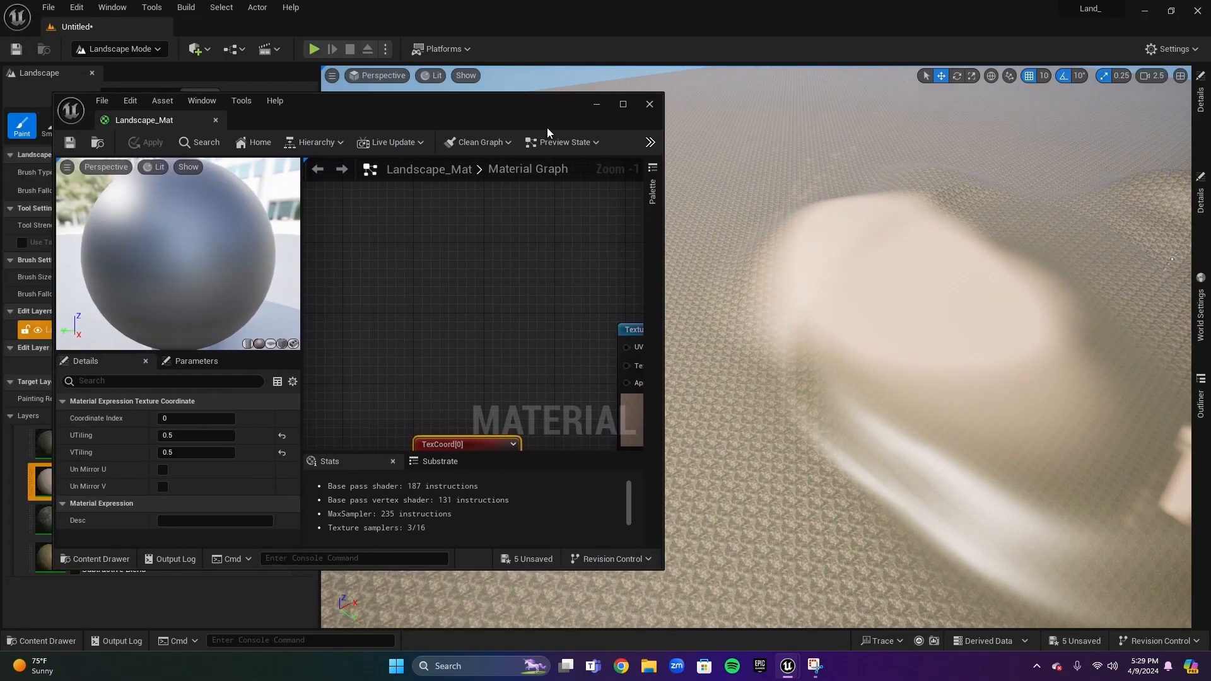
pyautogui.moveTo(398, 386); pyautogui.dragTo(338, 305, button='right')
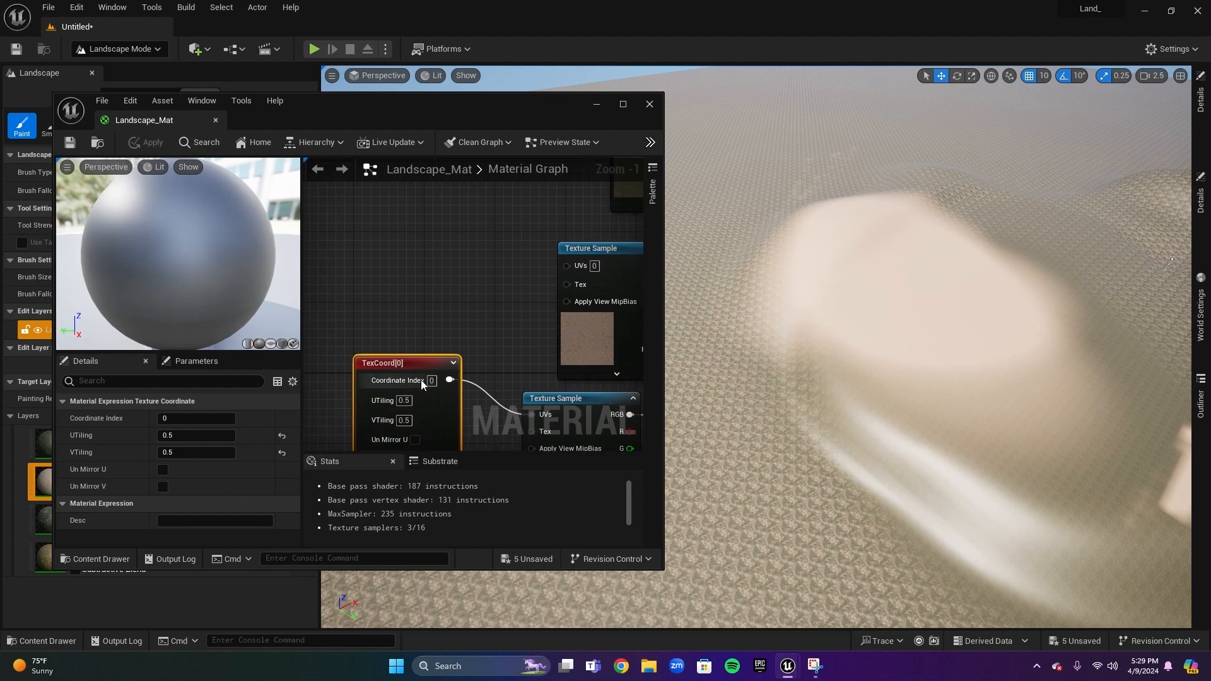
pyautogui.click(404, 400)
pyautogui.write('0.1')
pyautogui.press('Tab')
pyautogui.write('0.1')
pyautogui.press('Tab')
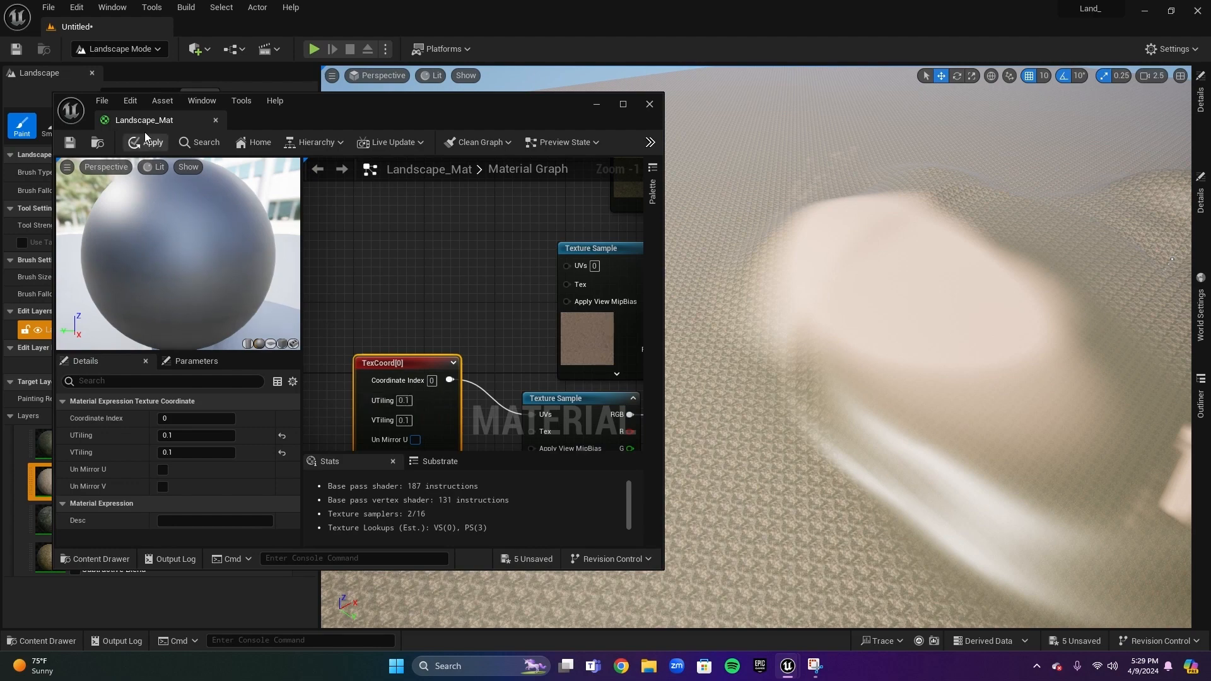
pyautogui.click(149, 143)
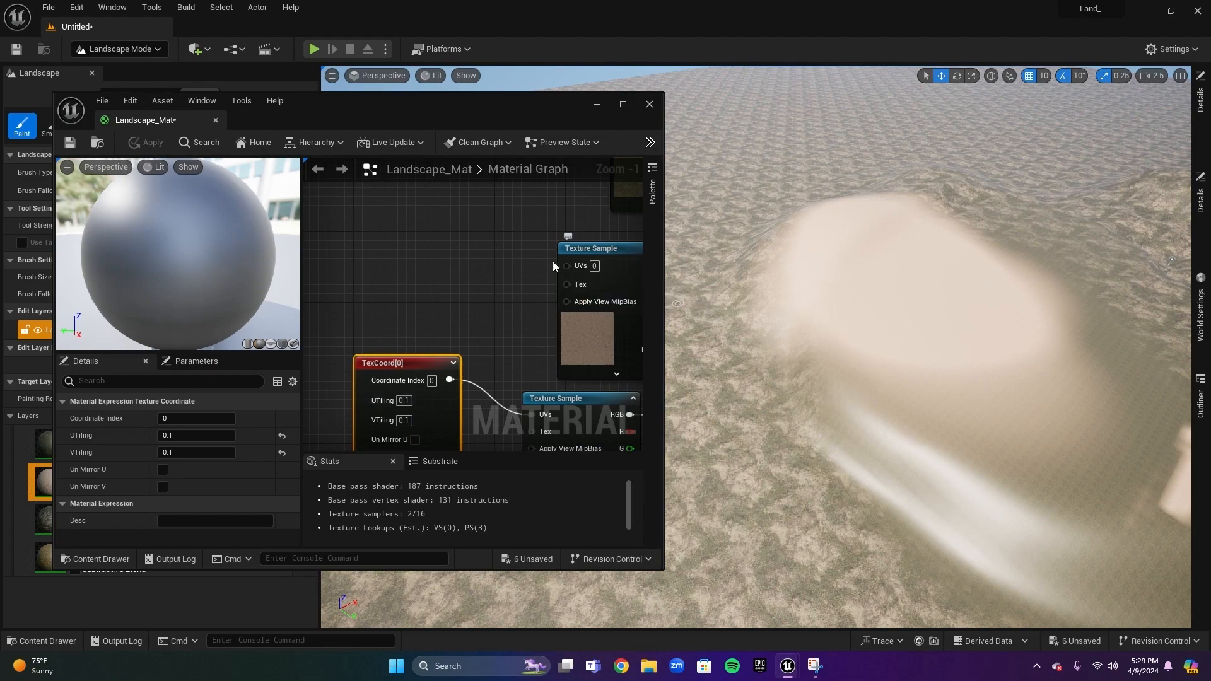
# Zoom out to review the overall node layout of the material graph
pyautogui.moveTo(556, 336); pyautogui.dragTo(468, 284, button='right')
pyautogui.scroll(-3, 496, 304)
pyautogui.moveTo(589, 379); pyautogui.dragTo(470, 339, button='right')
pyautogui.scroll(-2, 474, 365)
pyautogui.moveTo(566, 418); pyautogui.dragTo(517, 391, button='right')
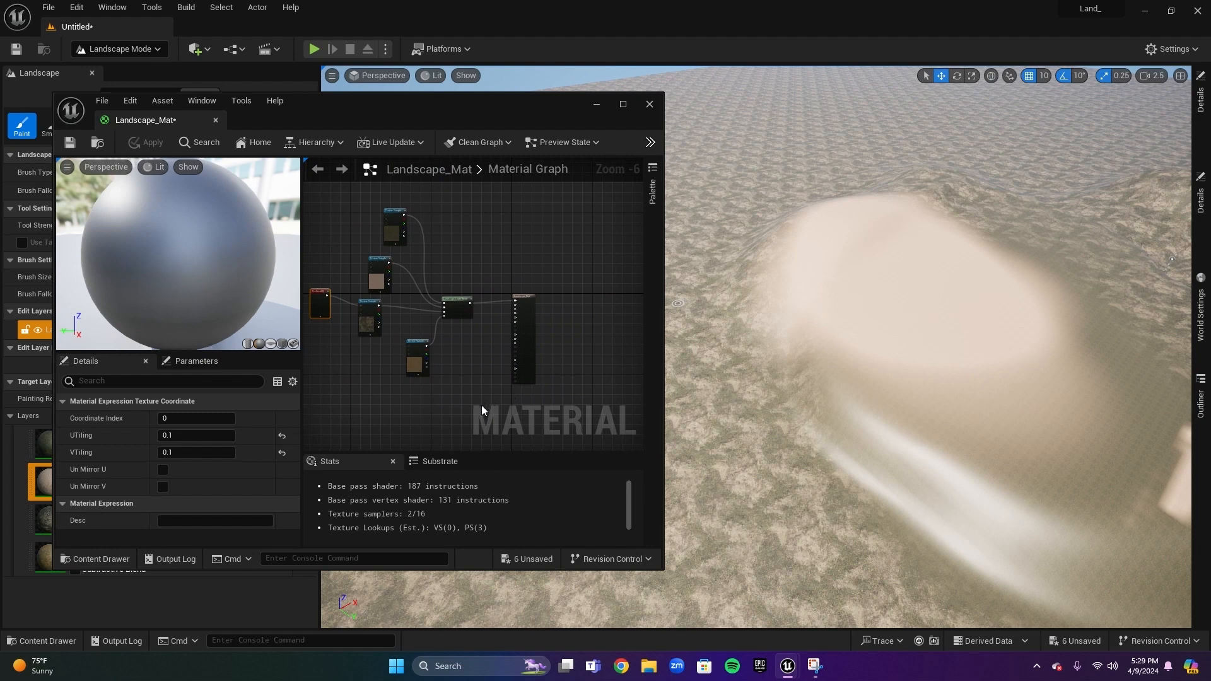
pyautogui.moveTo(476, 348); pyautogui.dragTo(516, 338, button='right')
pyautogui.moveTo(547, 266)
pyautogui.mouseDown(button='right')
pyautogui.moveTo(547, 338)
pyautogui.moveTo(568, 288)
pyautogui.moveTo(550, 287)
pyautogui.mouseUp(button='right')
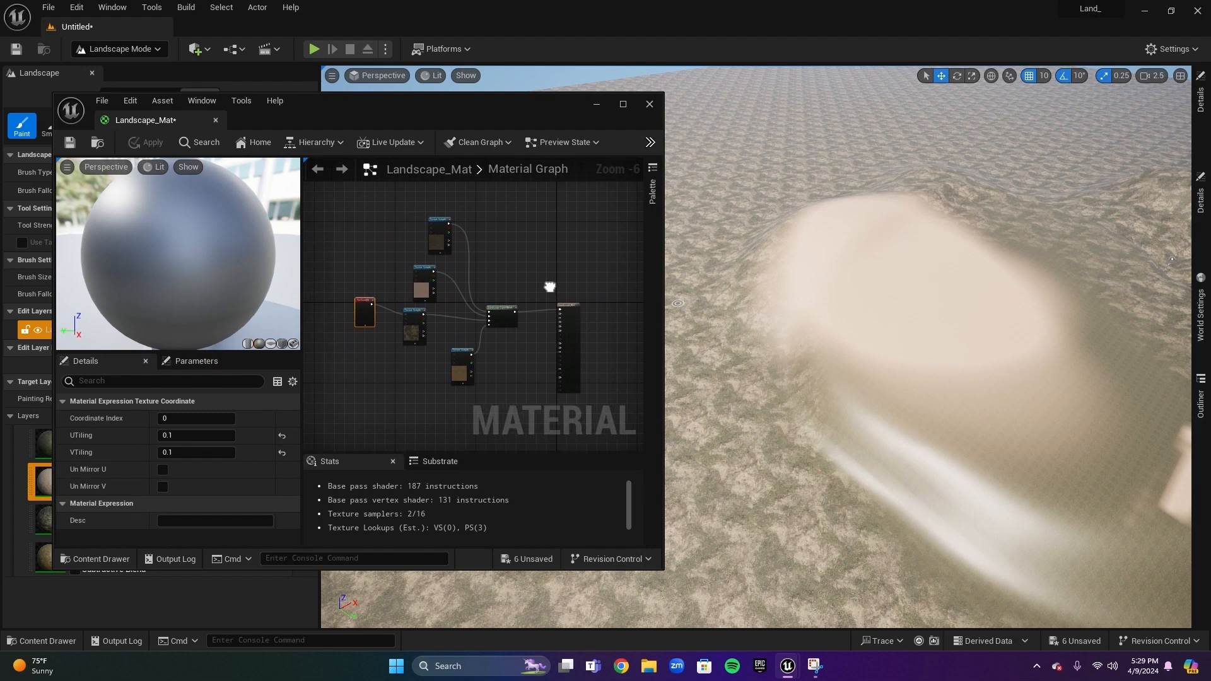